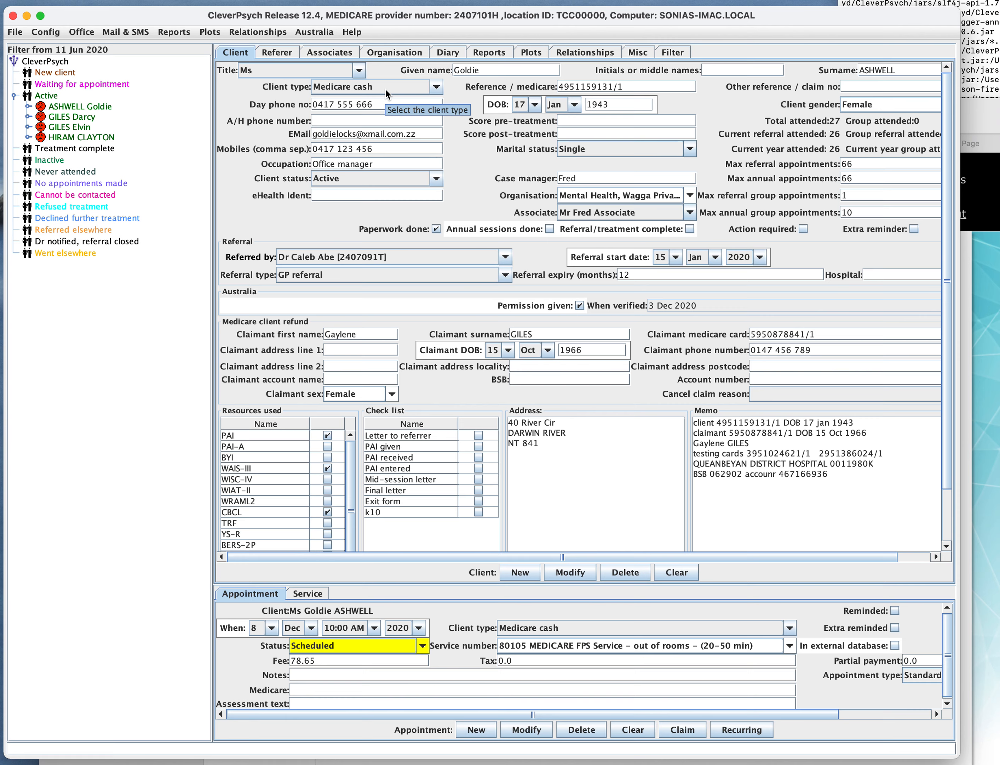
Step: Set the 8 Dec 2020 09:00 AM appointment of the second active client (Medicare bulk bill) to Attended and save it
click(28, 117)
click(68, 117)
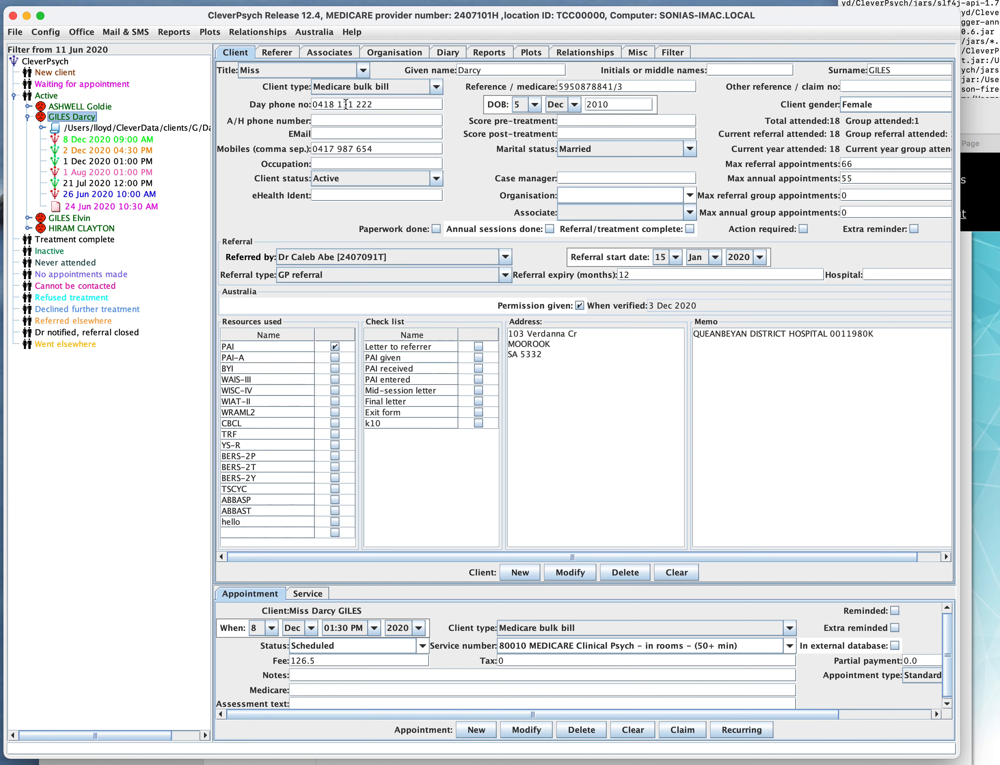
click(104, 139)
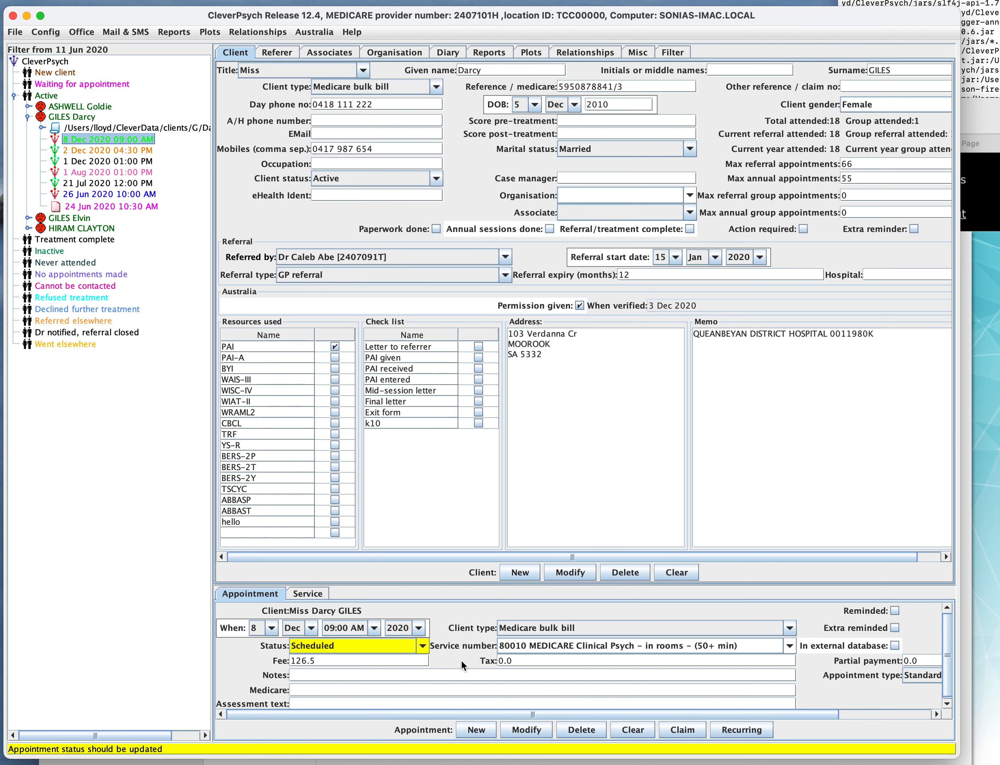
click(423, 645)
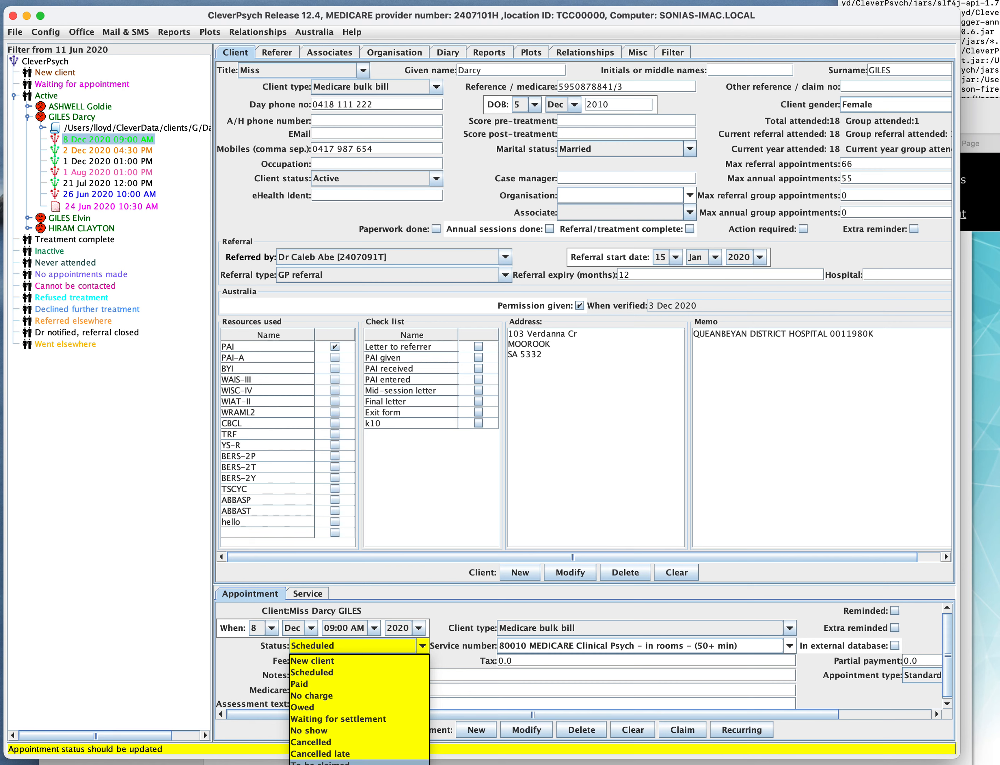
click(339, 764)
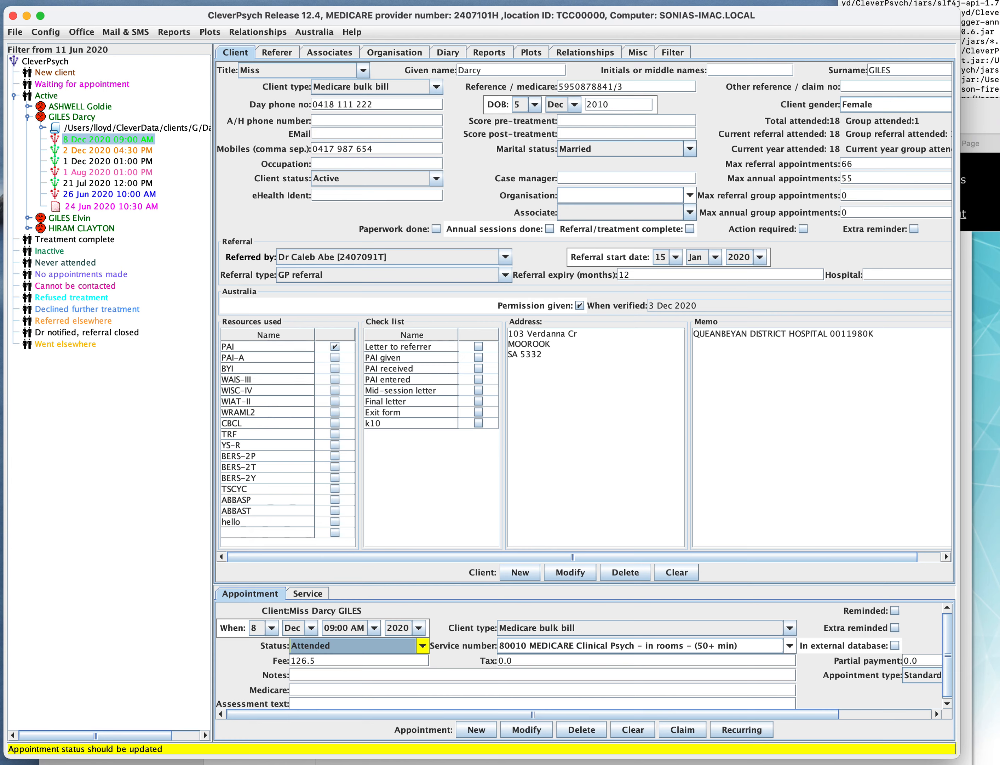
click(521, 729)
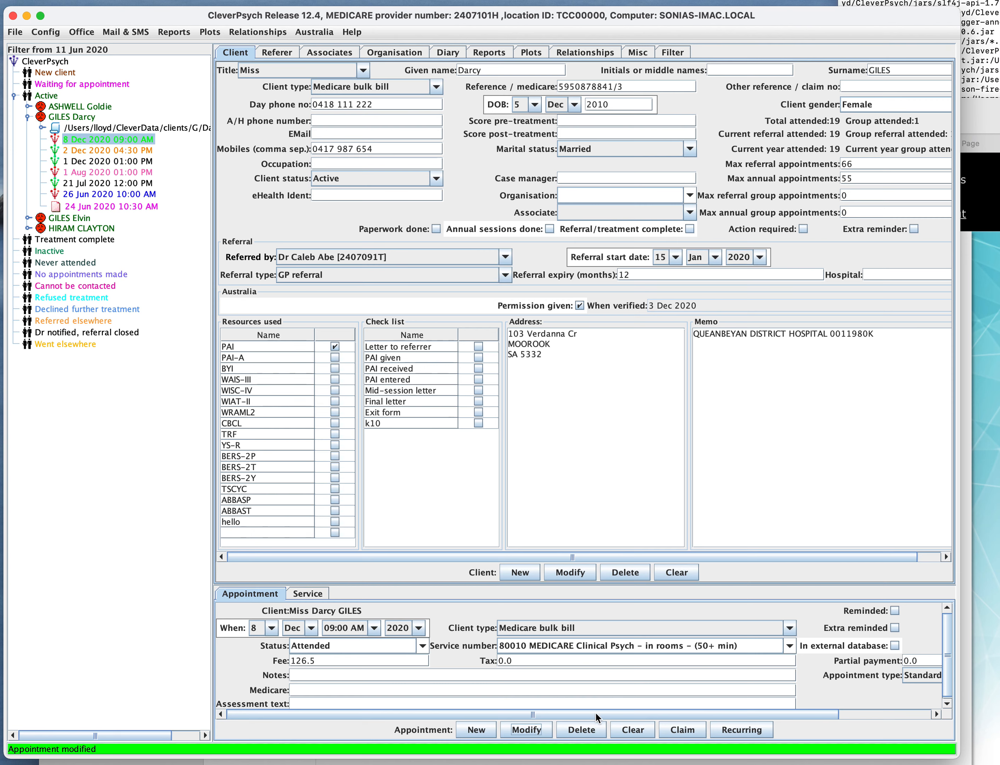
Step: Submit the Medicare bulk bill claim for this appointment and close the generated DB4 form
click(682, 730)
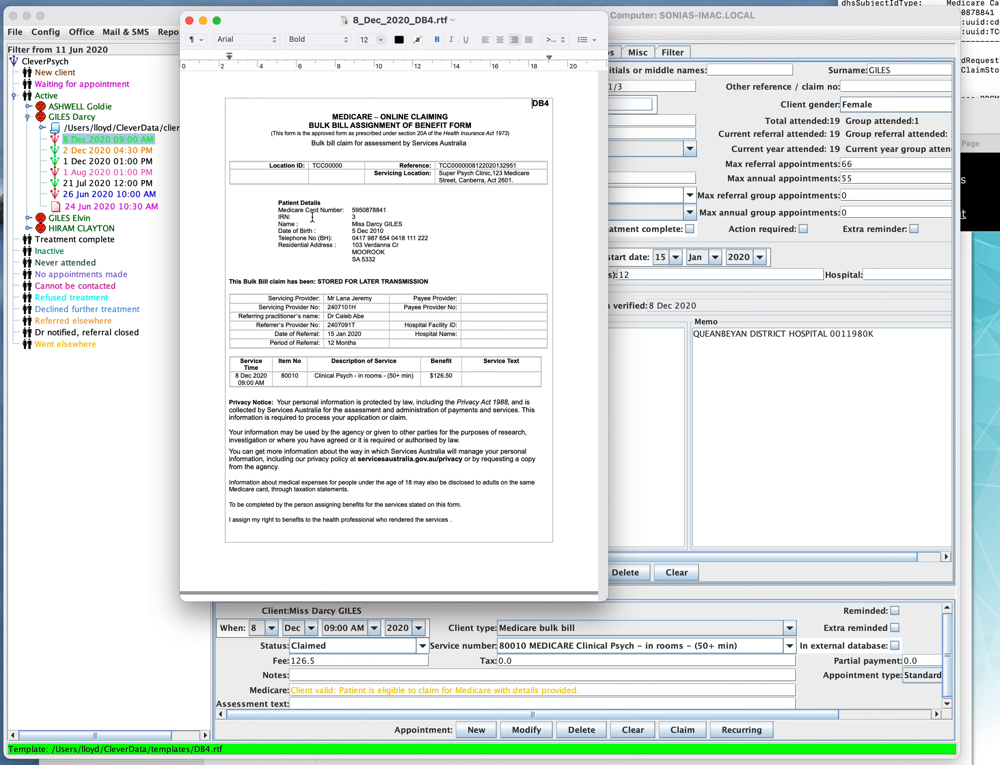
click(189, 20)
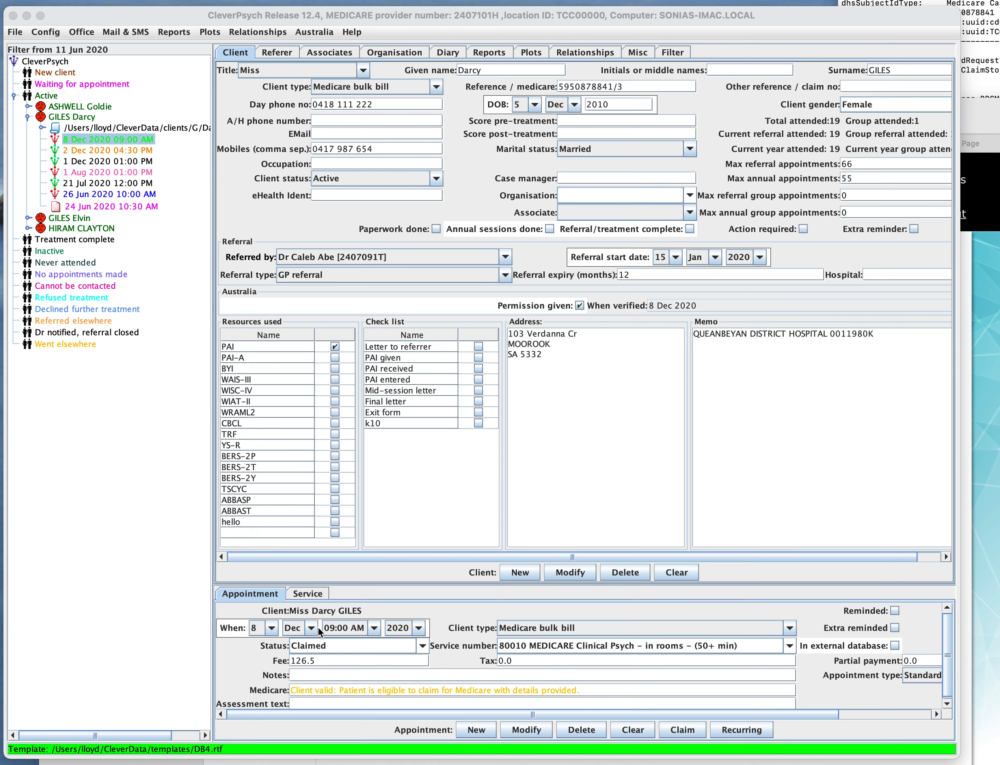
Step: Retrieve all bulk bill claim results from Medicare and move the report window clear of the client list
click(318, 646)
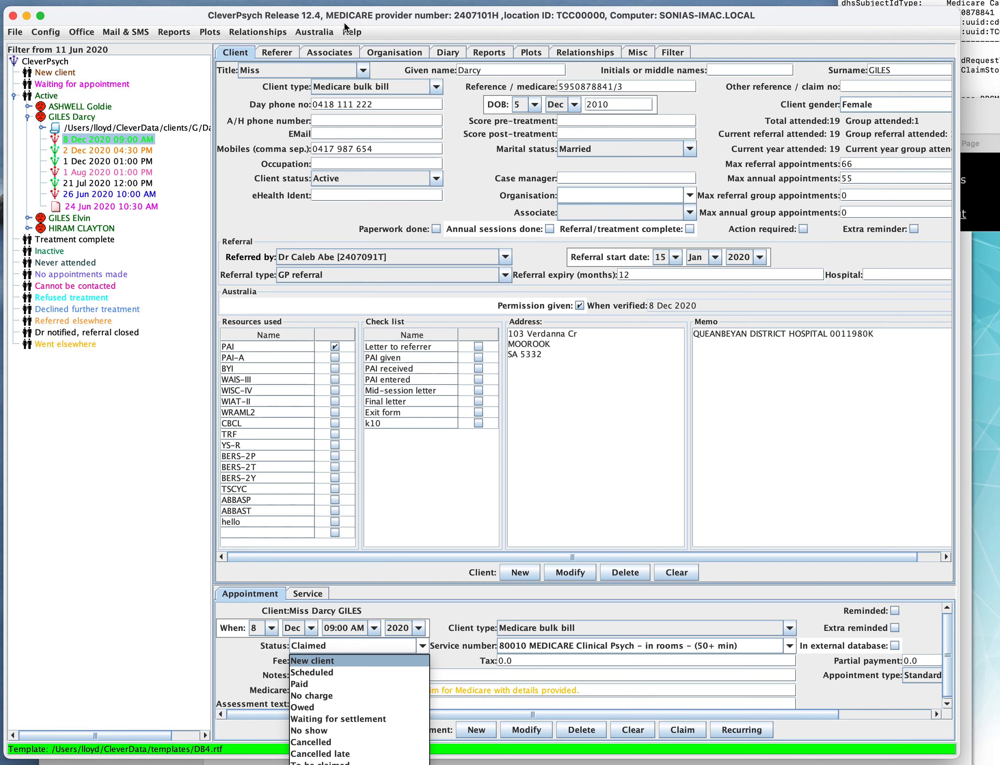
click(321, 31)
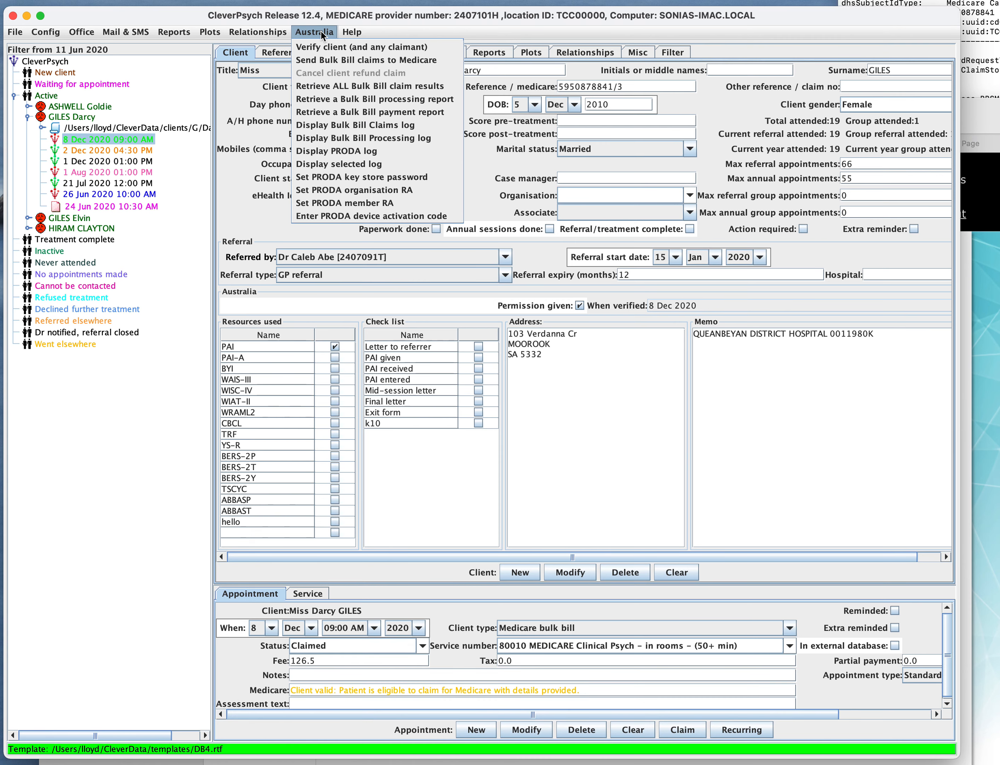
click(355, 88)
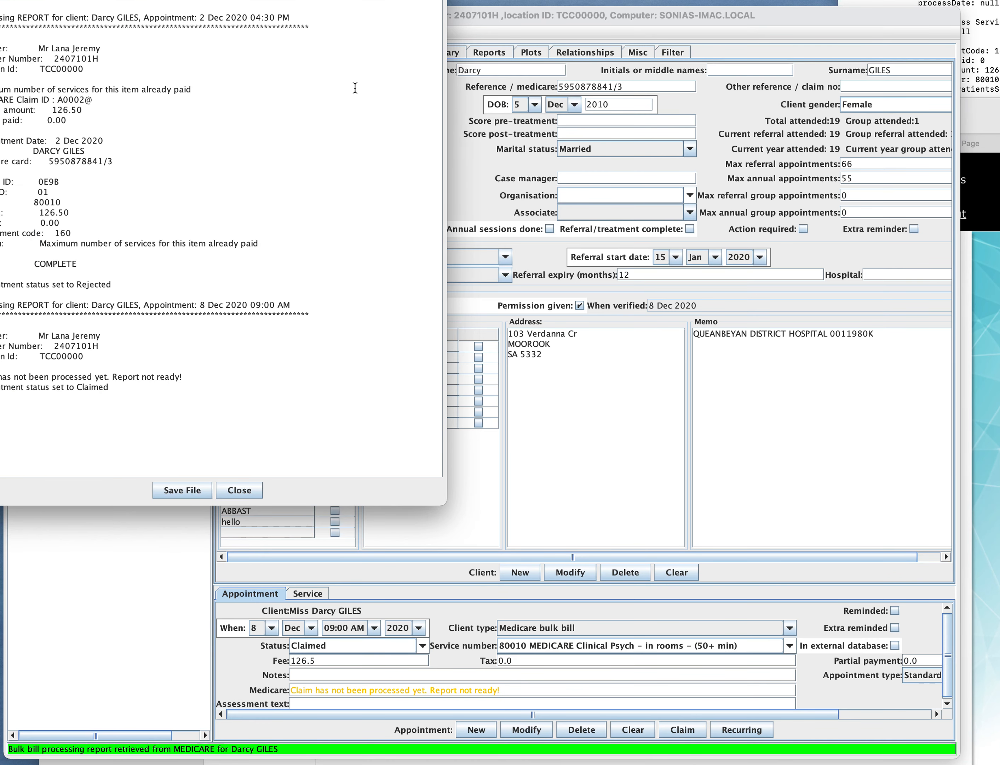
drag(411, 0, 496, 38)
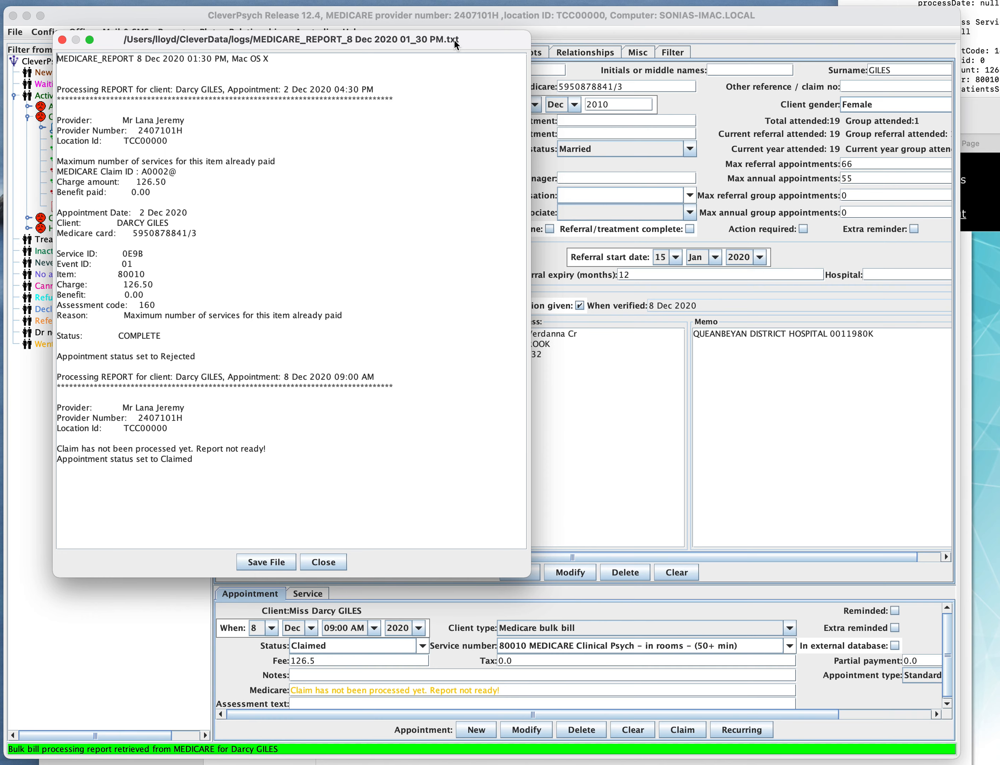
drag(471, 44, 999, 146)
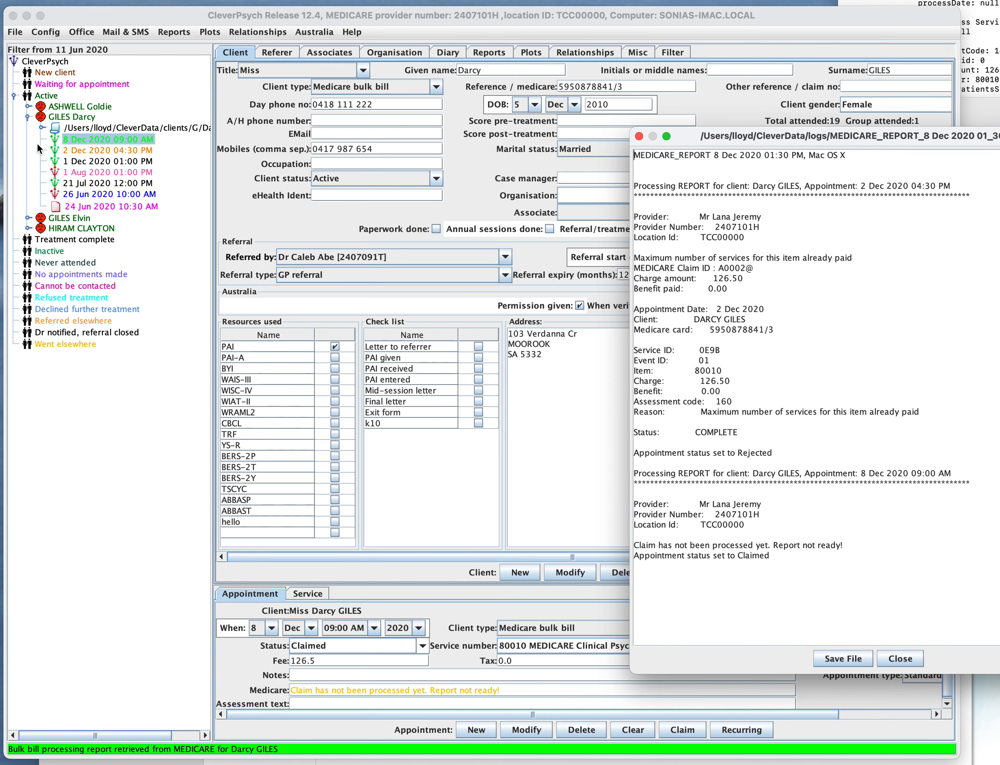
Step: Examine the bulk bill client's 2 Dec 2020 04:30 PM appointment and the available Medicare claim commands
click(65, 150)
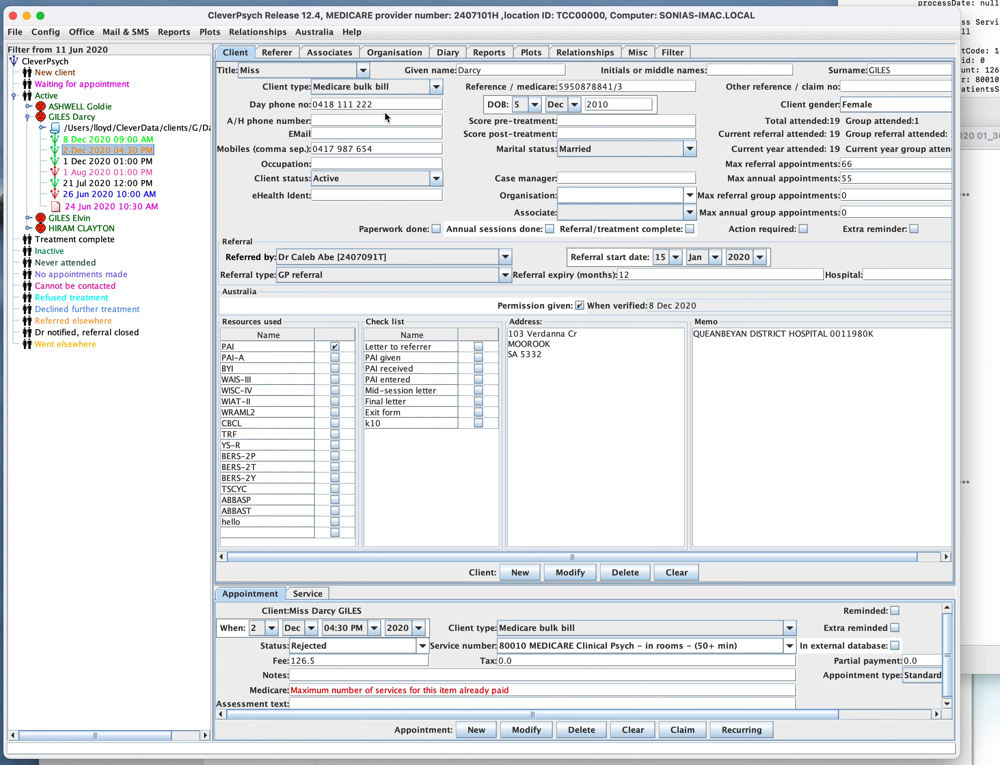
click(309, 33)
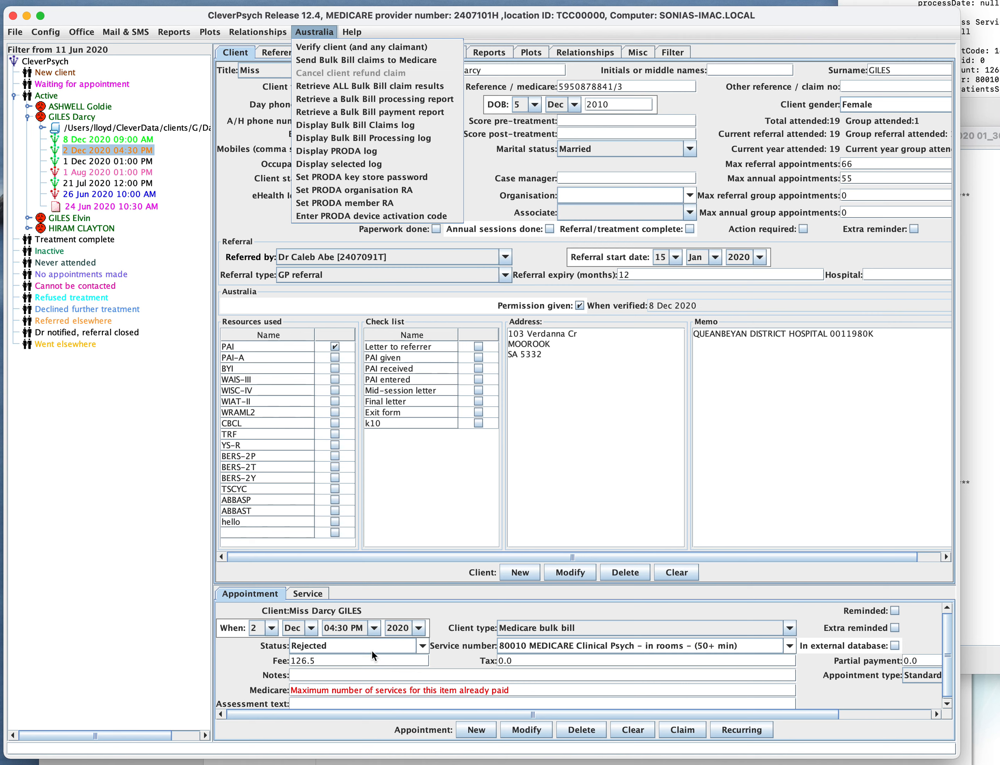
click(127, 596)
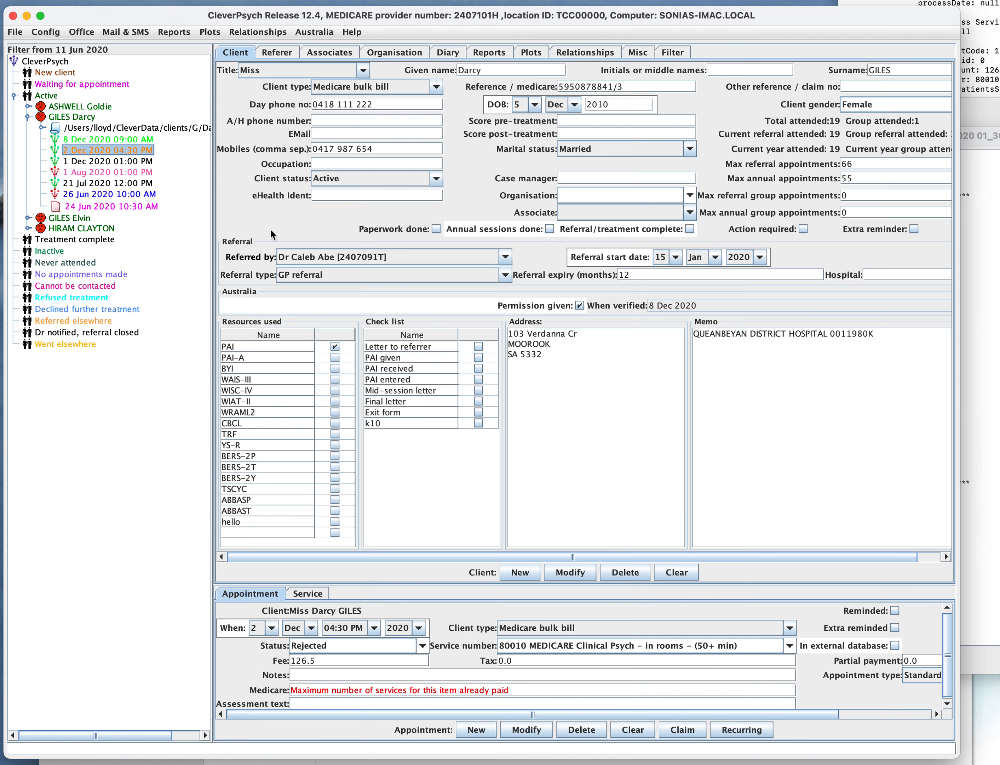
Step: Set the 8 Dec 2020 11:00 AM appointment of the third active client (Medicare cash) to Paid and save it
click(27, 218)
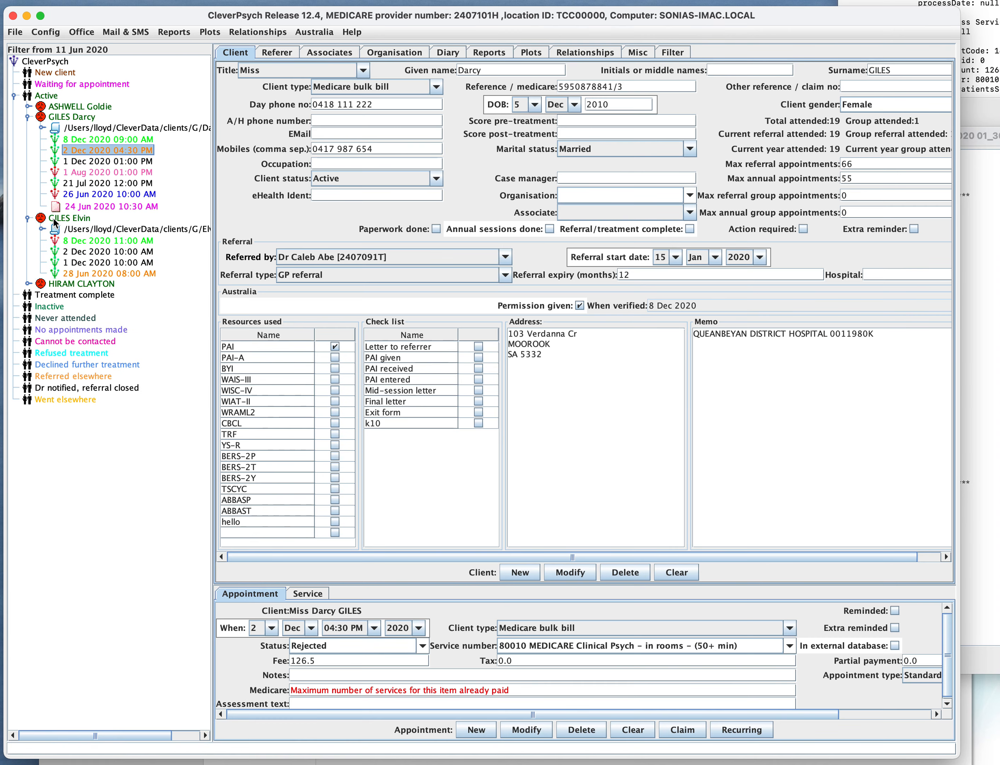
click(58, 219)
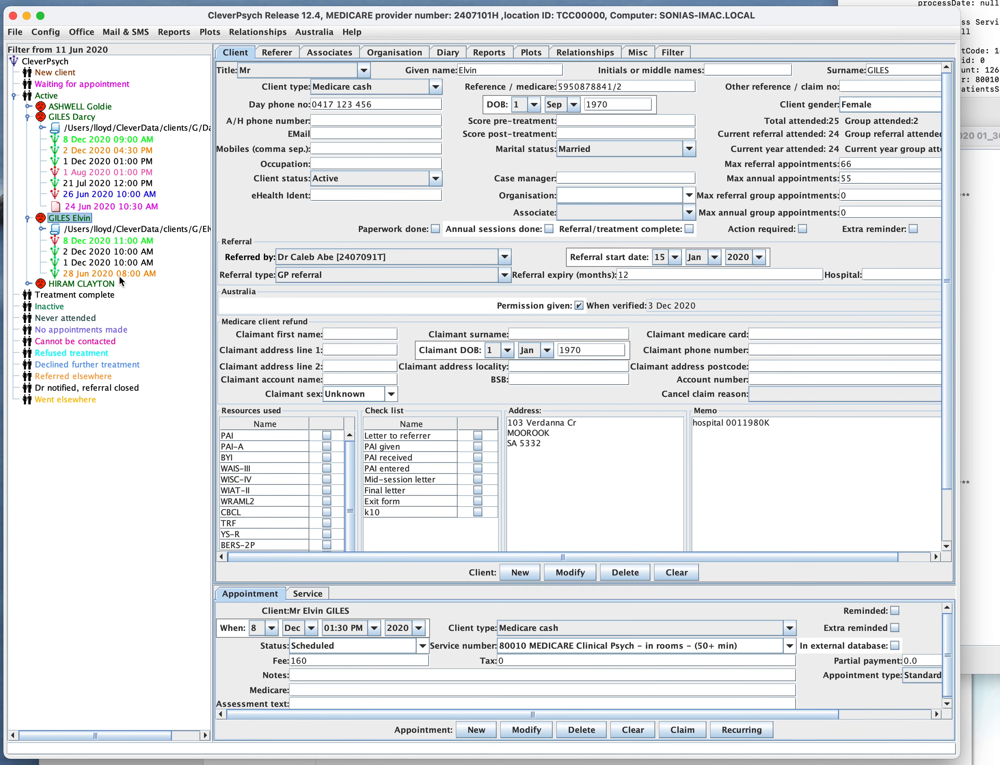
click(109, 241)
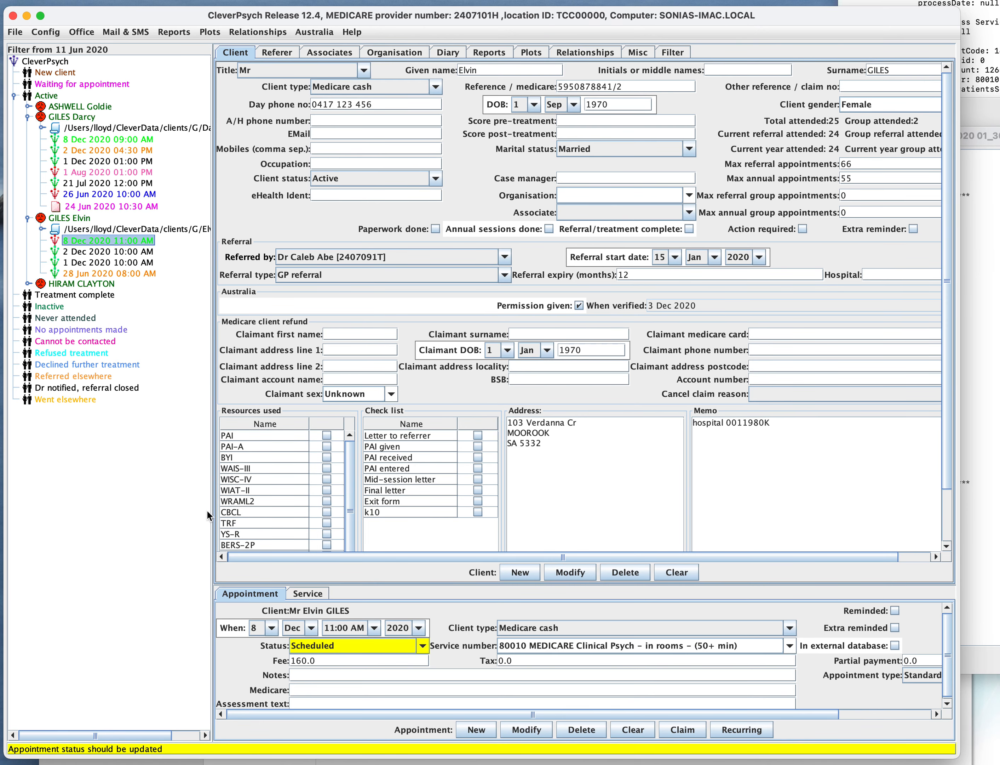
click(422, 645)
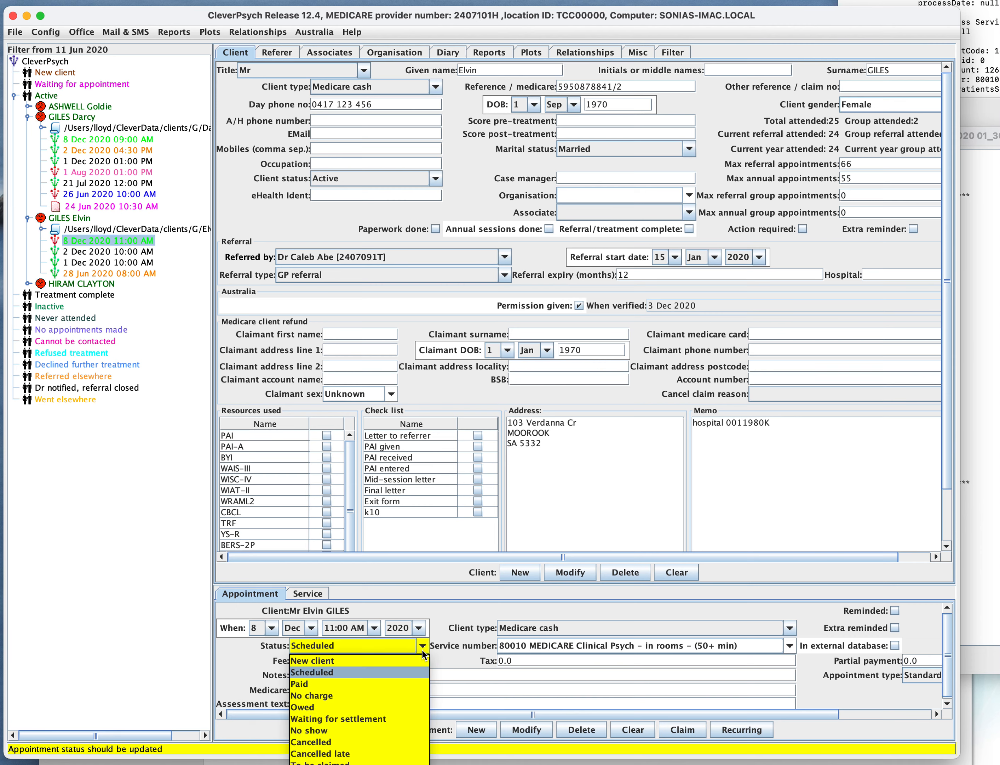
click(340, 684)
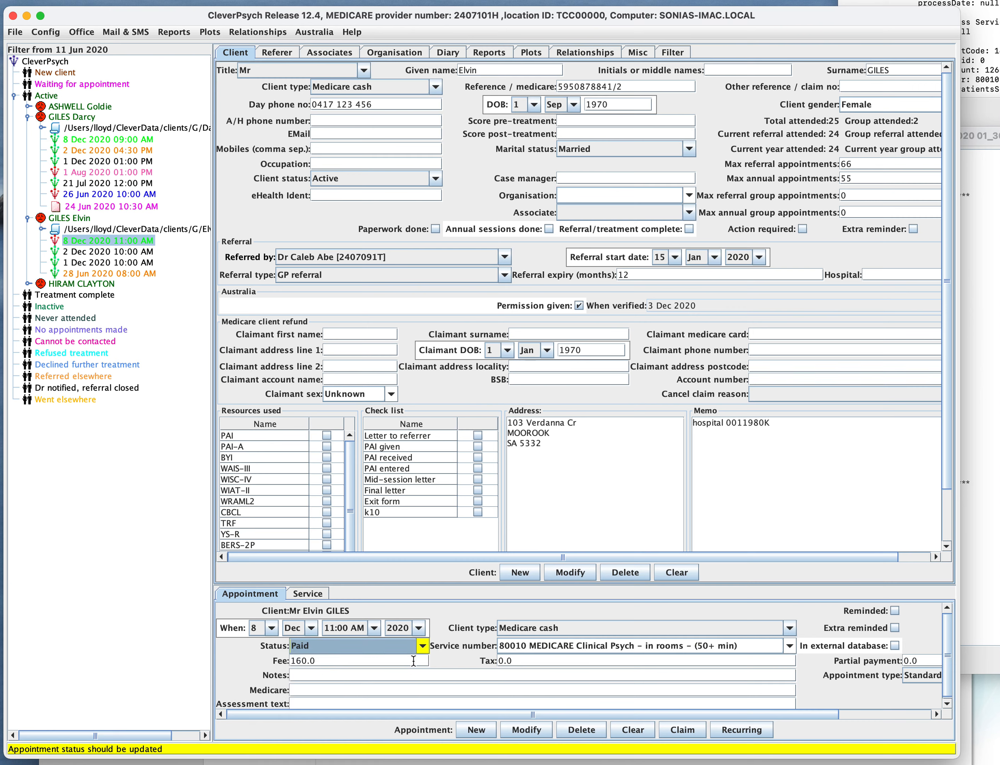
click(506, 728)
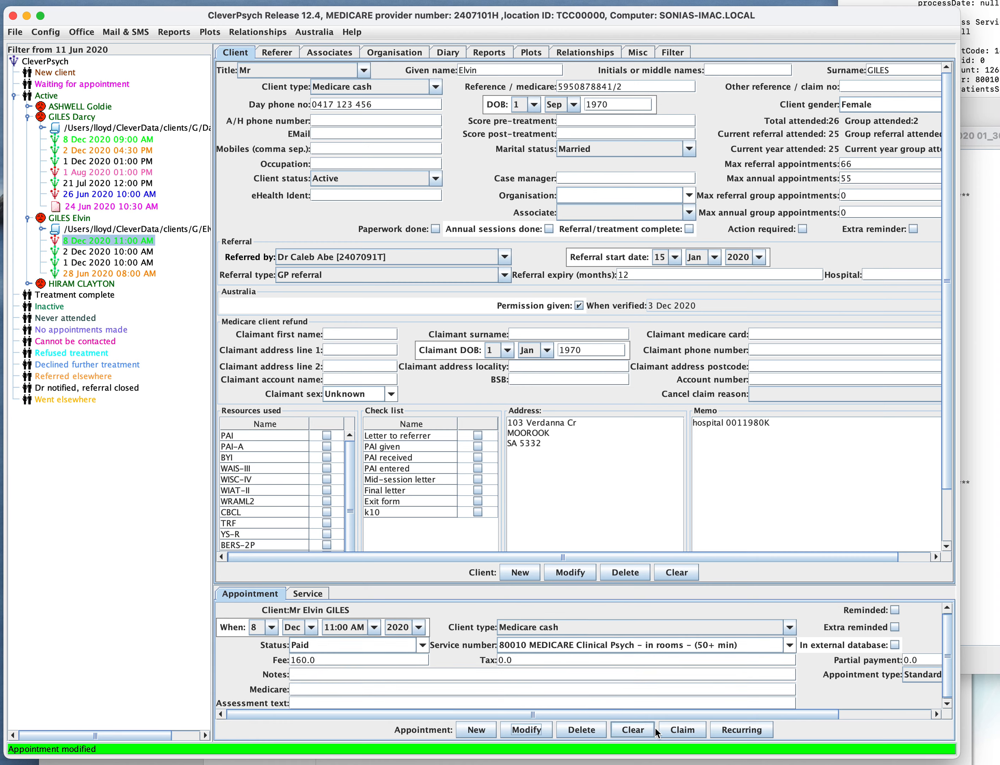
Step: Submit the refund claim for Medicare assessment with the message "please pay her", and close the report and lodgement advice
click(676, 732)
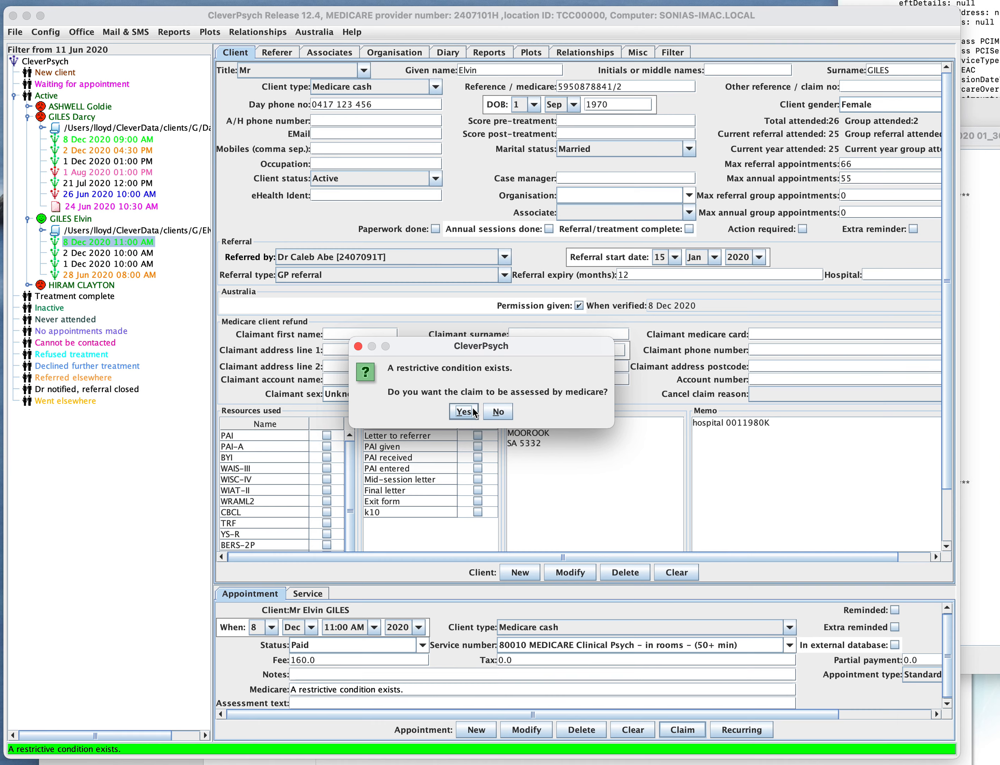
click(464, 411)
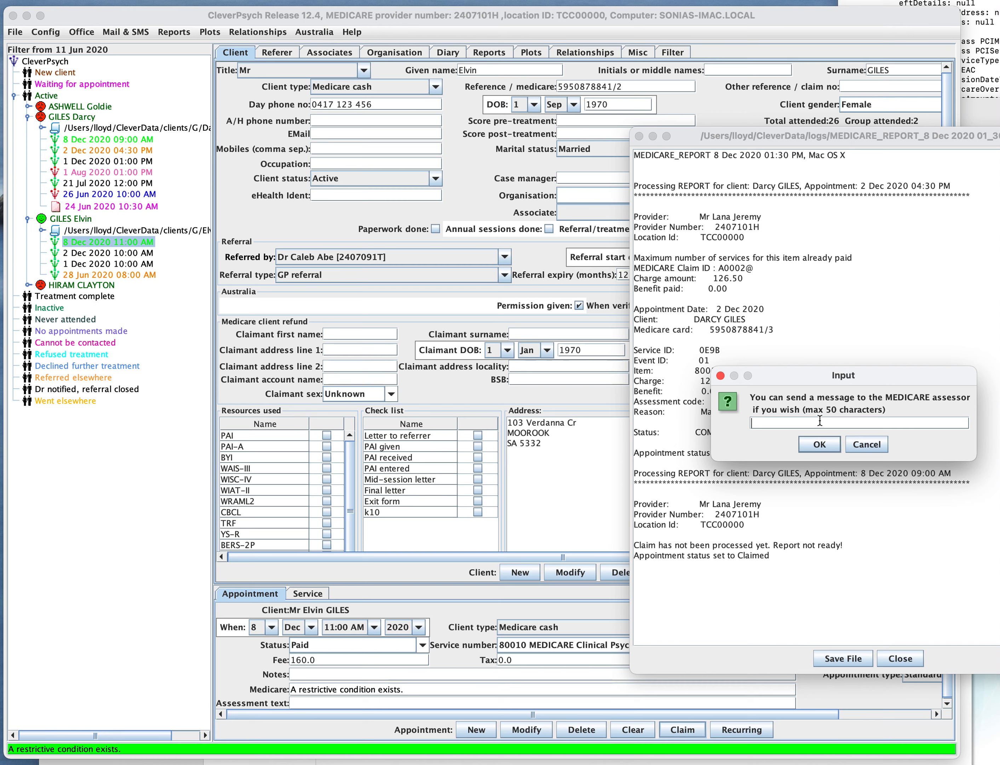
text(please pay her)
click(819, 443)
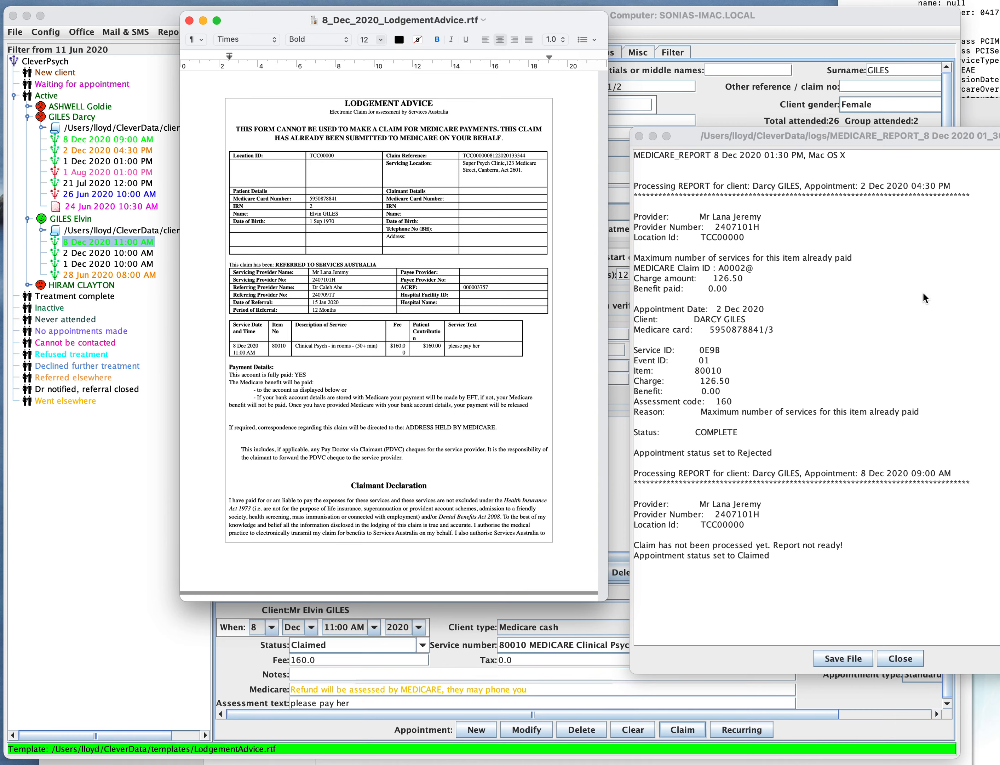
click(640, 136)
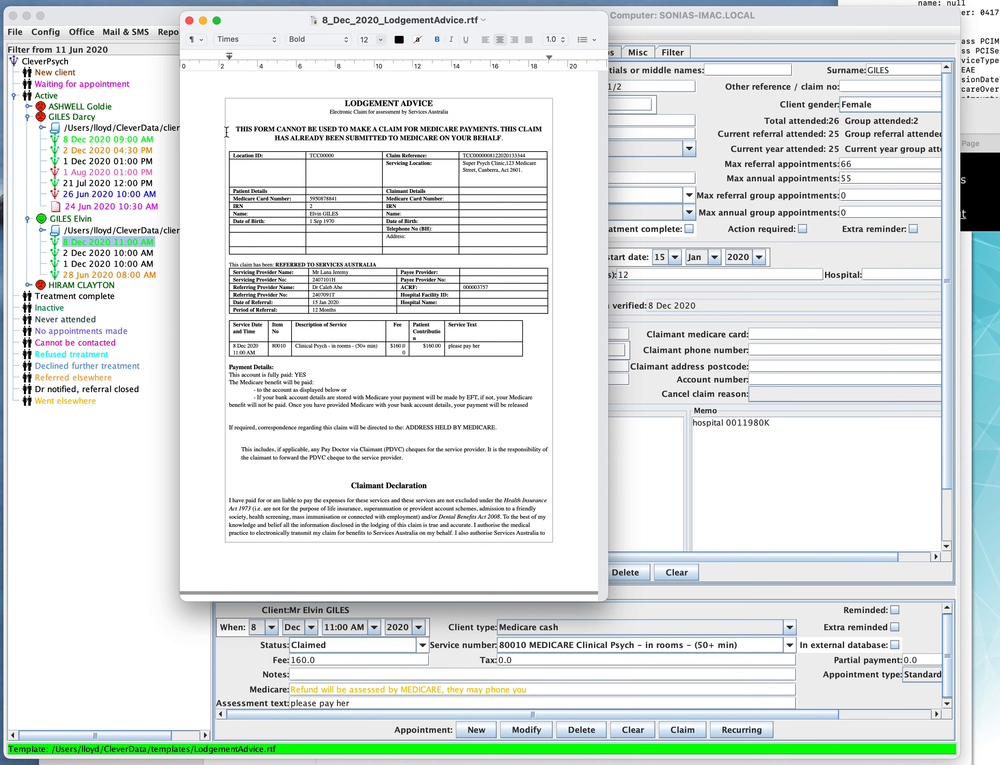
click(189, 20)
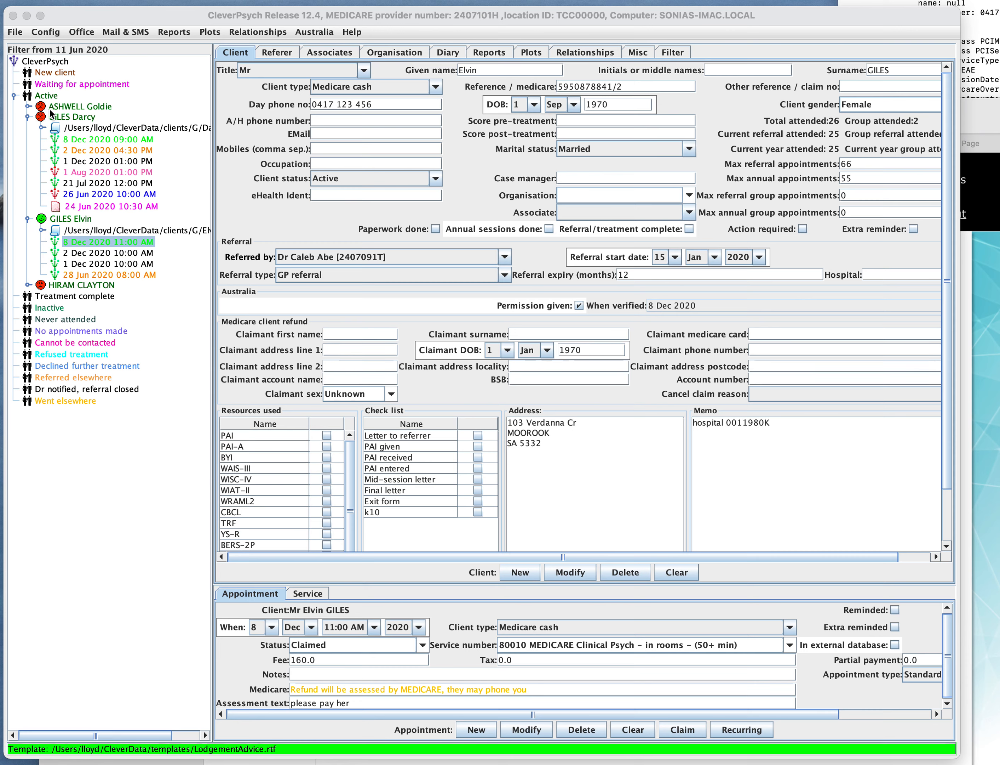
Step: Examine the first active client's claimant details and 8 Dec 2020 10:00 AM appointment
click(78, 105)
click(28, 106)
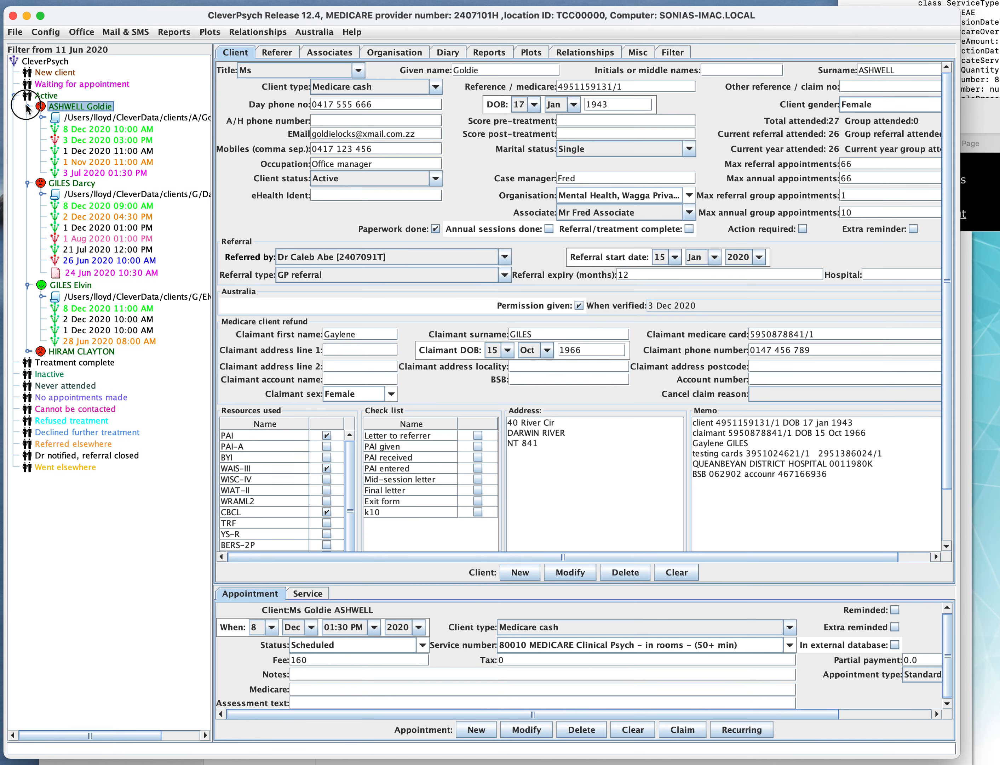
click(106, 130)
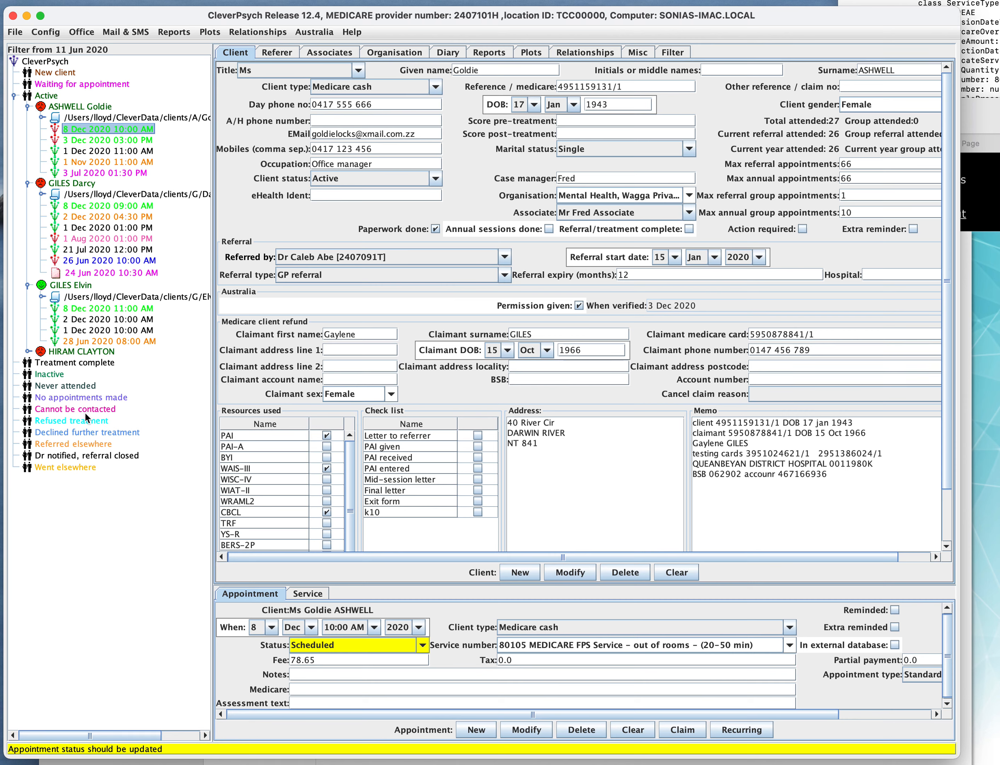
Step: Open the record and appointment list of the fourth active client (DVA)
click(28, 351)
click(58, 352)
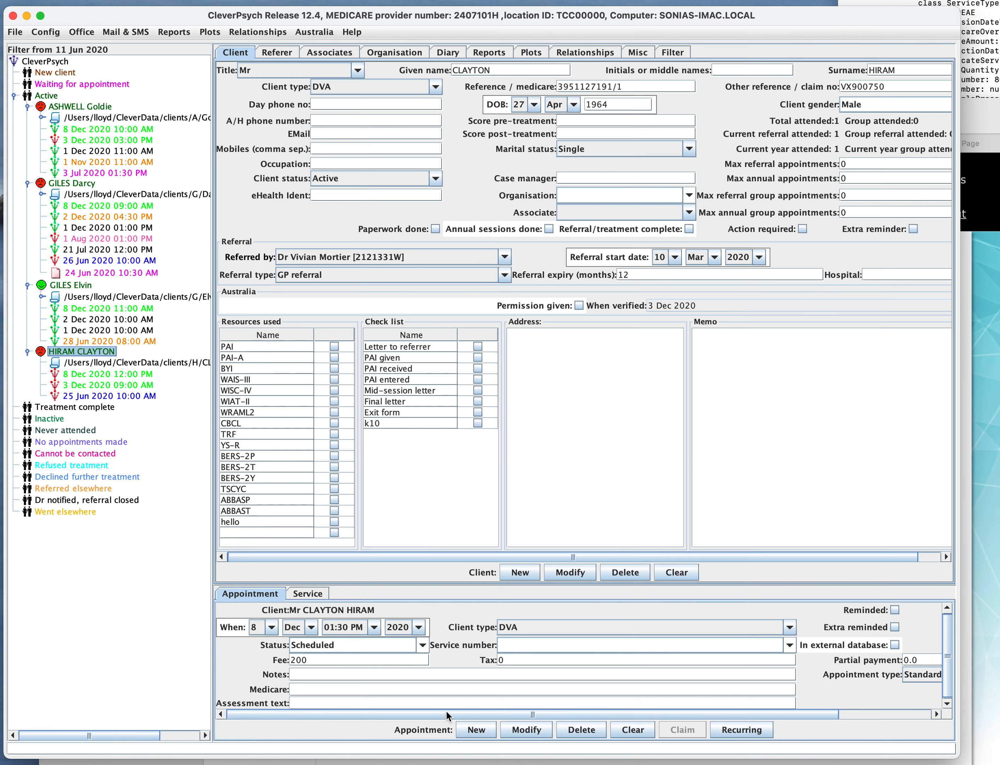
Step: Try to save the DVA client's status as Attended without choosing an appointment
click(422, 646)
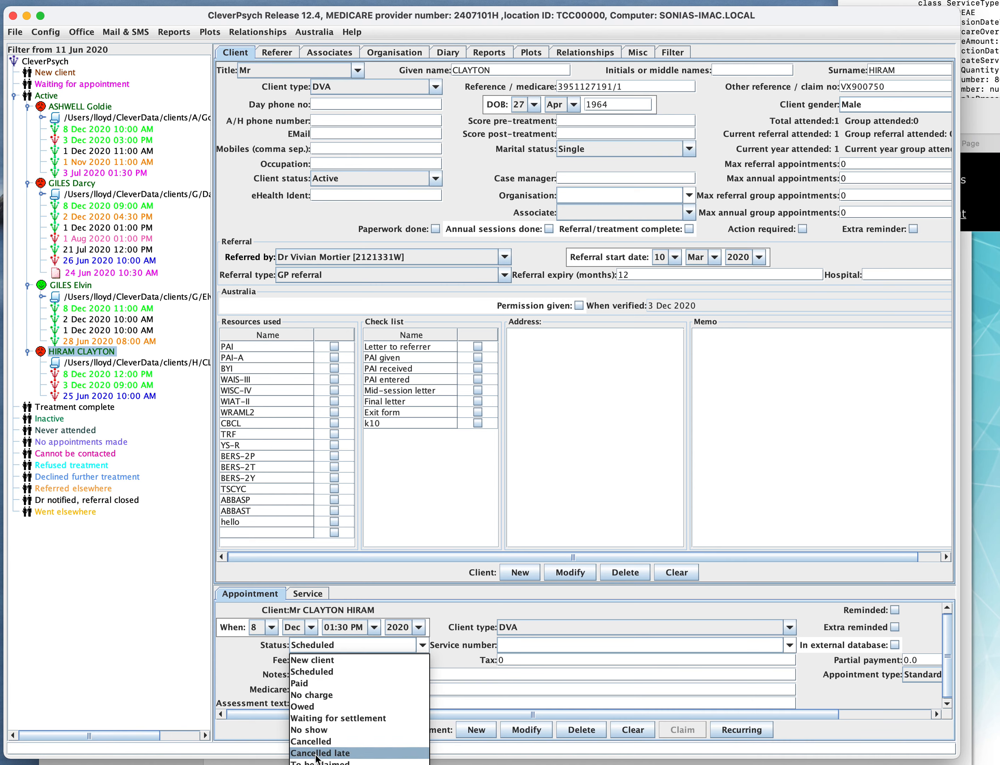
click(348, 763)
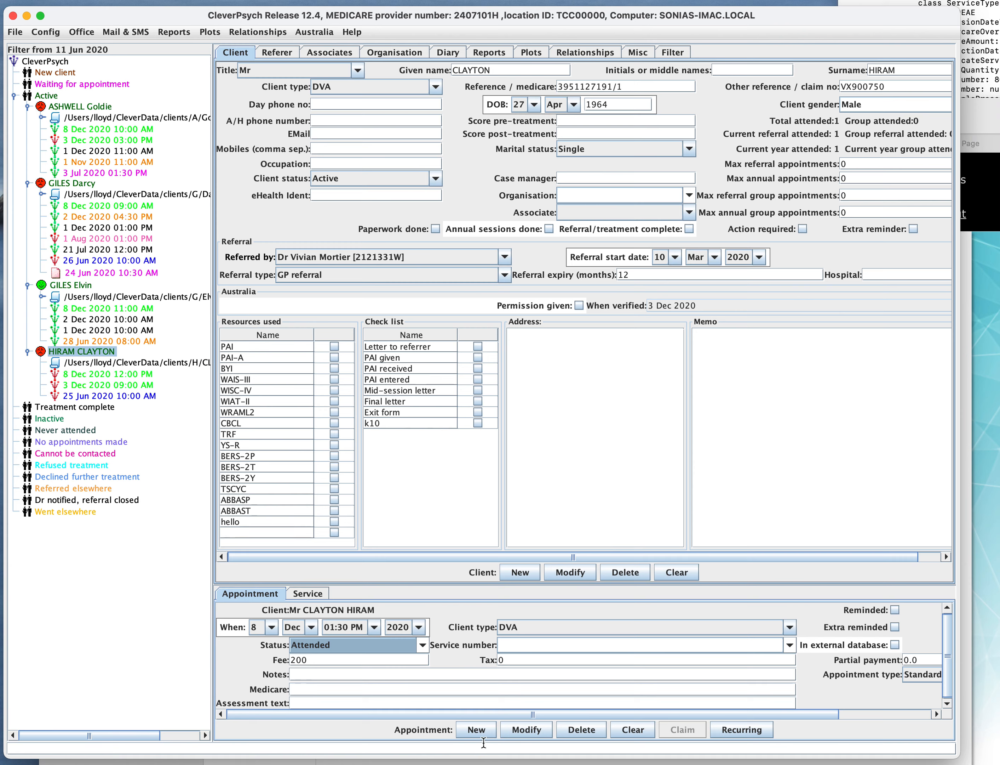
click(519, 727)
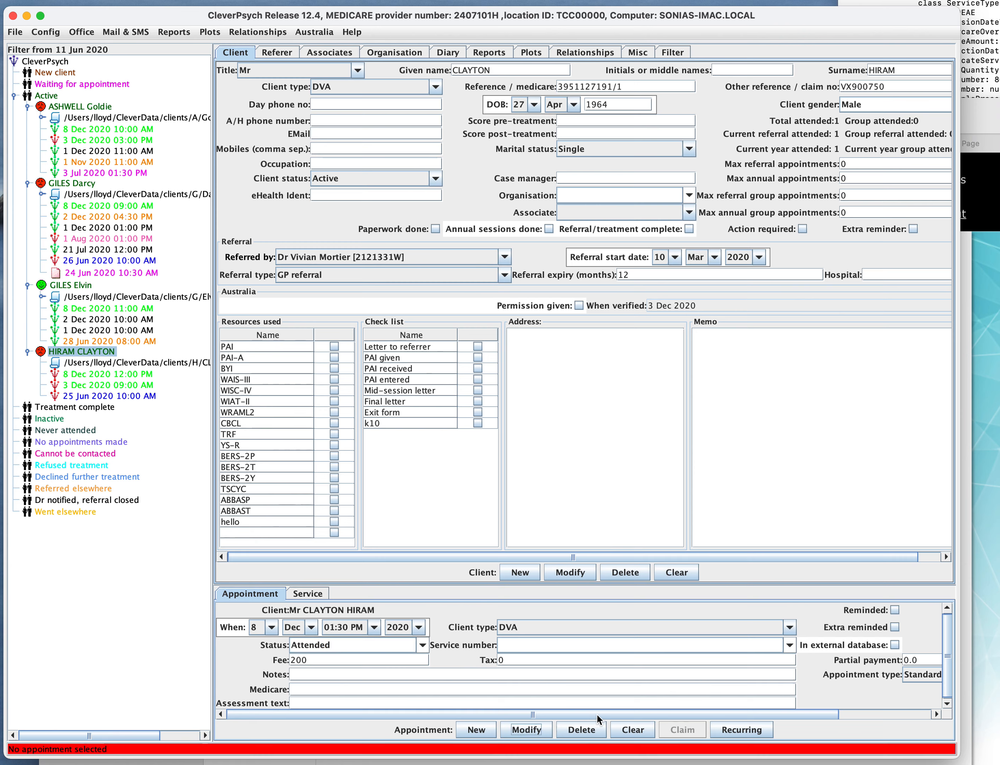
Step: Set the DVA client's 8 Dec 2020 12:00 PM appointment to Attended and save it
click(86, 377)
click(423, 644)
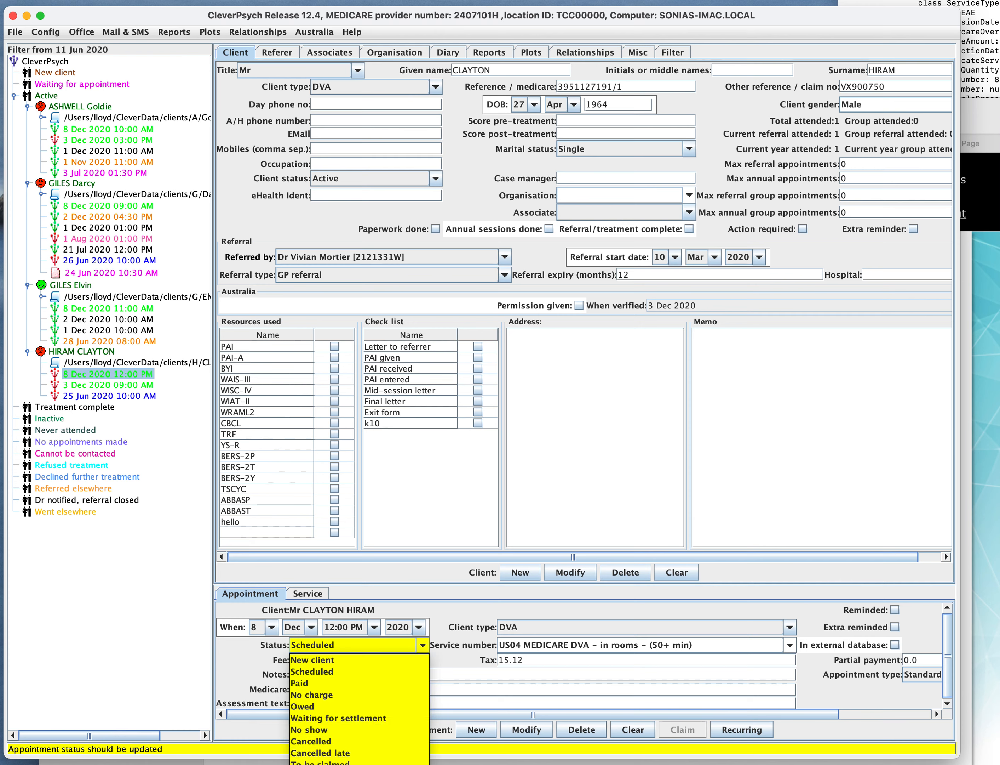
click(321, 763)
click(522, 731)
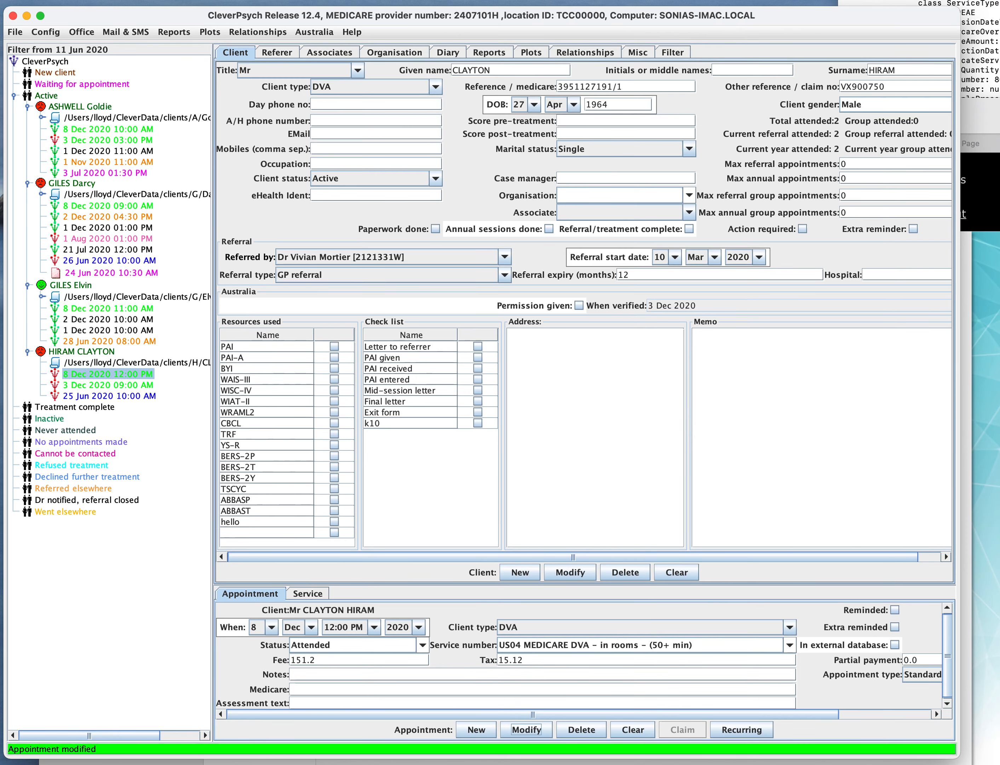
Step: Switch to the web browser showing the PRODA page of linked services
click(983, 114)
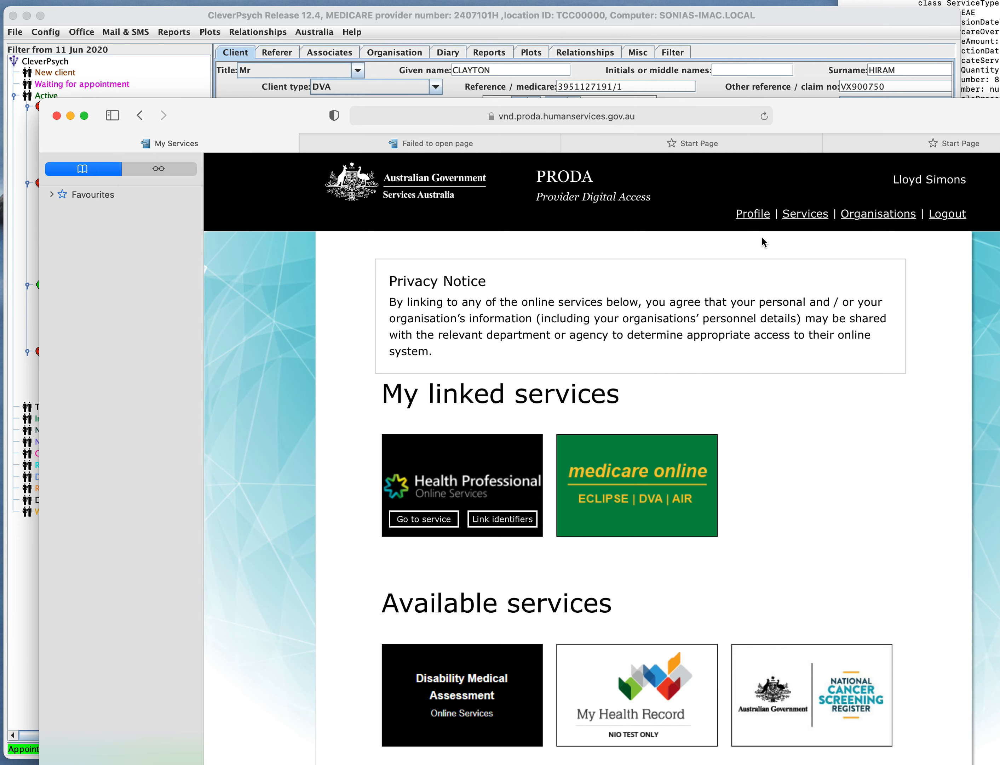
Step: Open the details of THE CLEVER COMPANY PTY LTD in PRODA and review its list of members
click(881, 216)
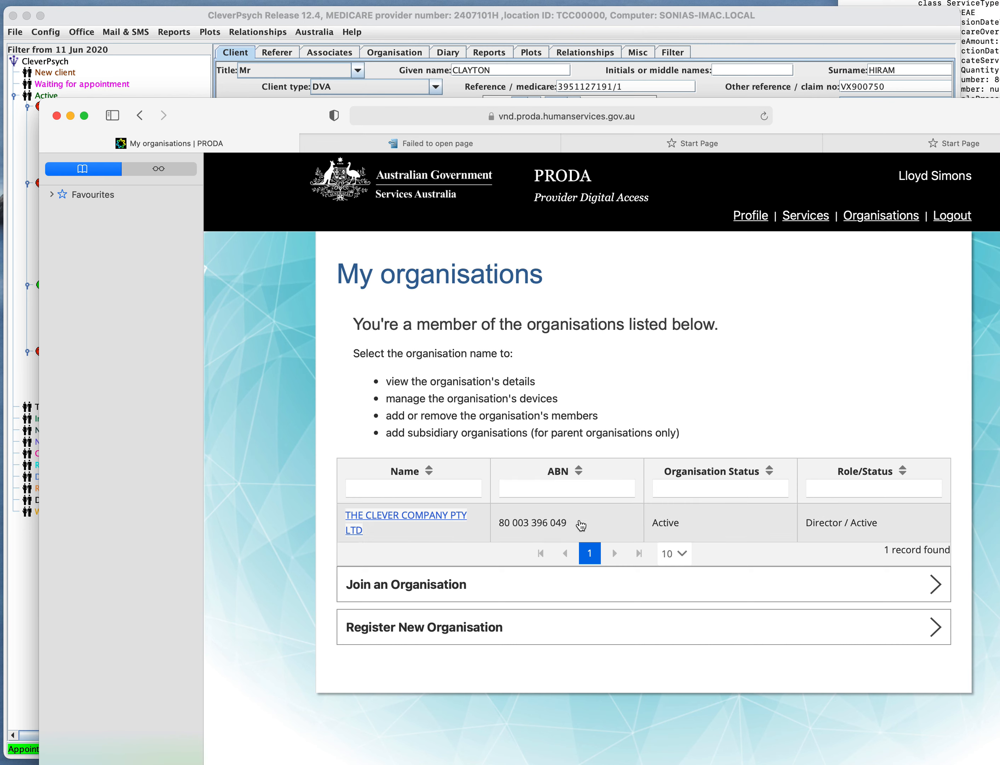
click(439, 518)
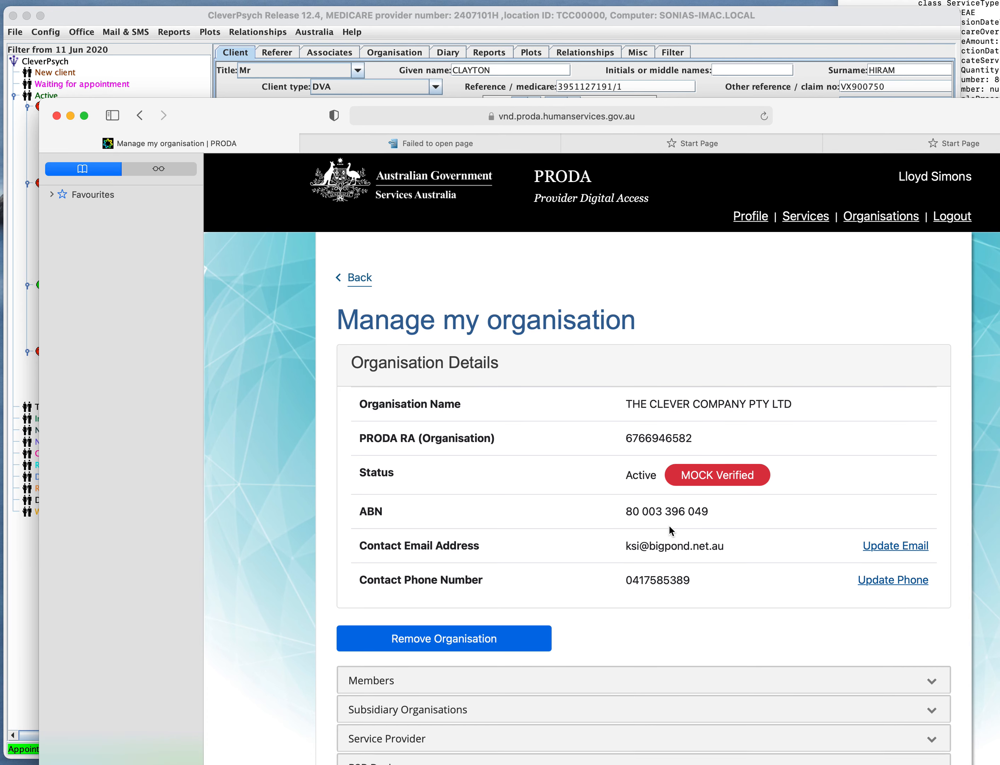
scroll(666, 529, down, 1)
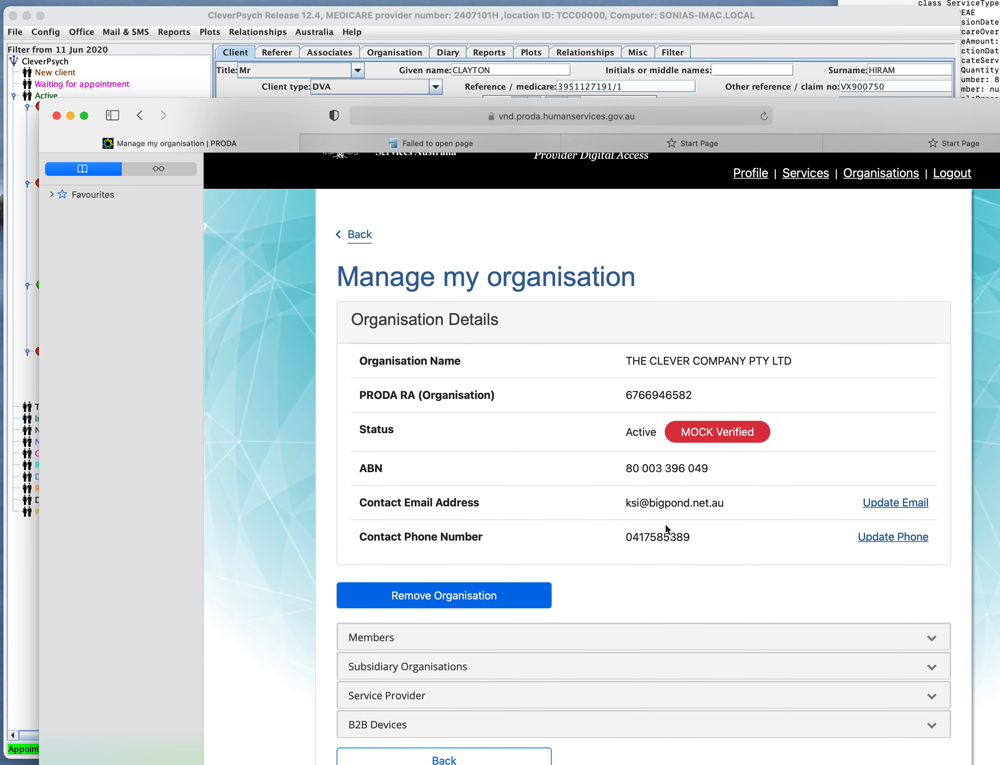
click(935, 639)
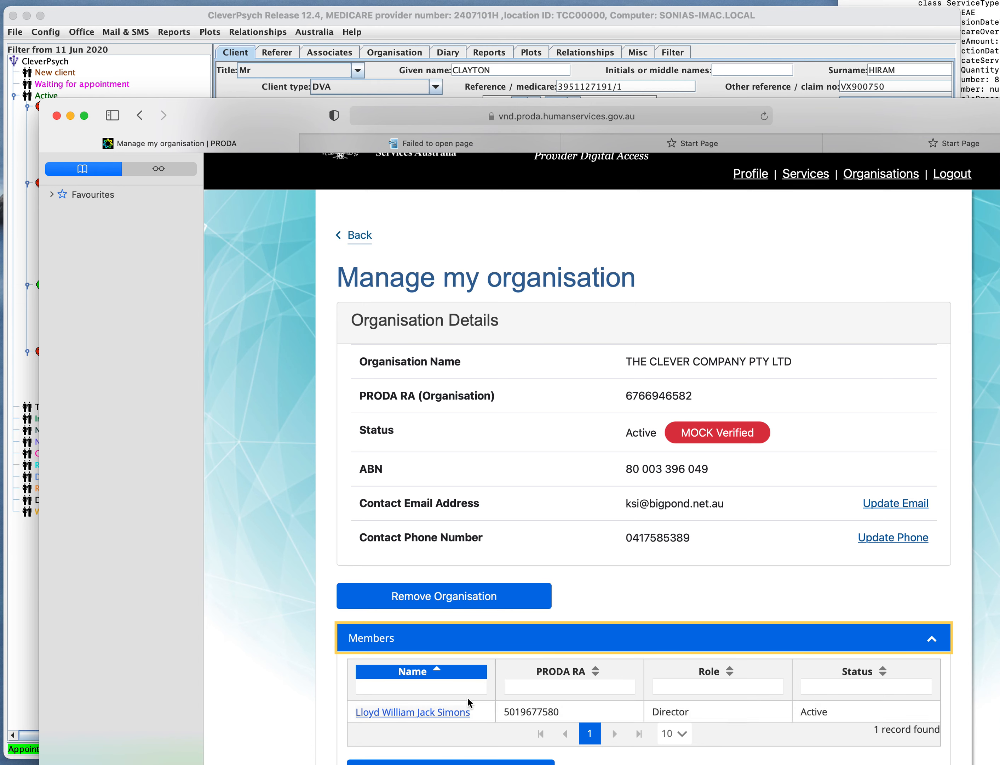
click(933, 642)
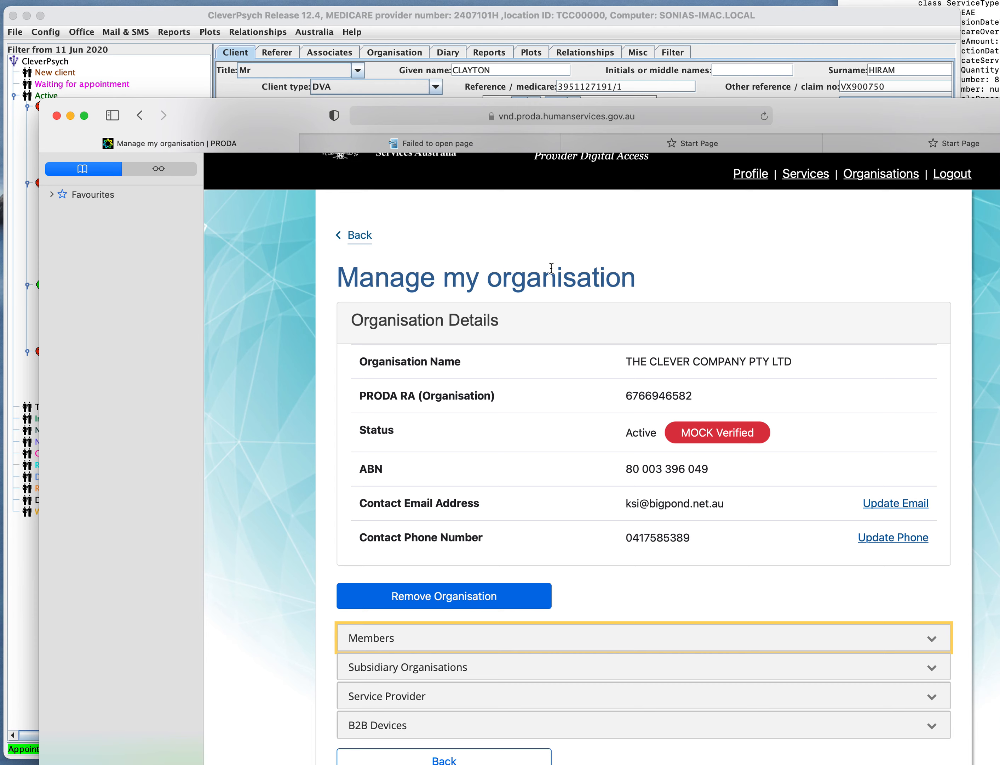
Step: Switch to CleverPsych and review the available PRODA setup commands for the key store password, organisation RA and member RA
click(321, 33)
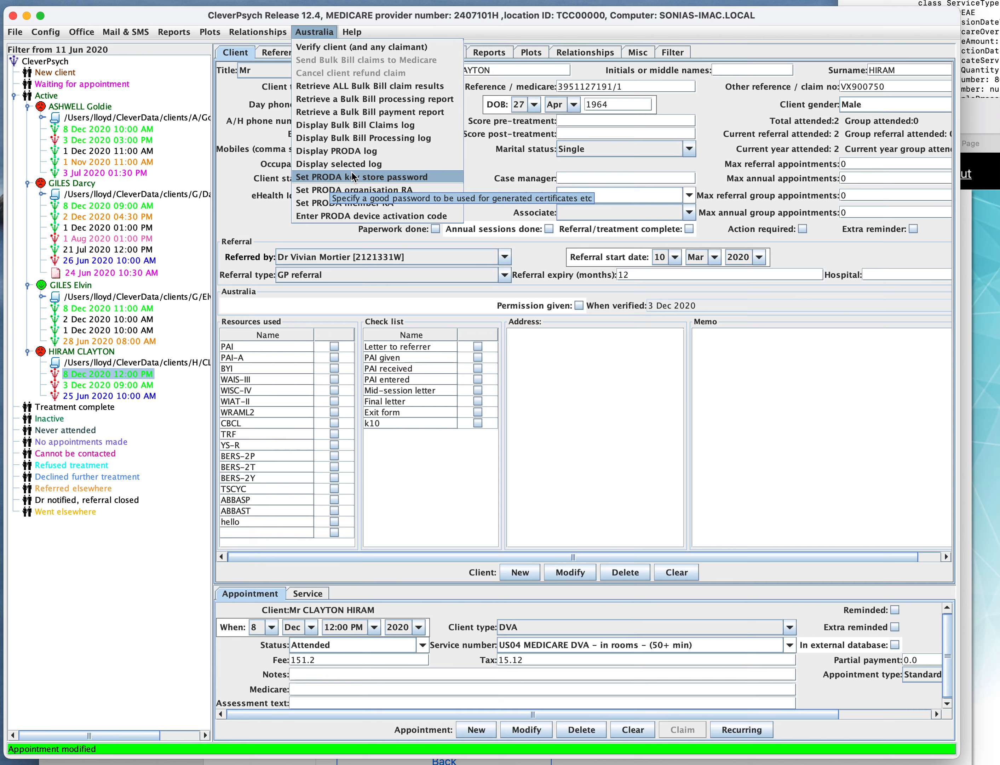
key(Escape)
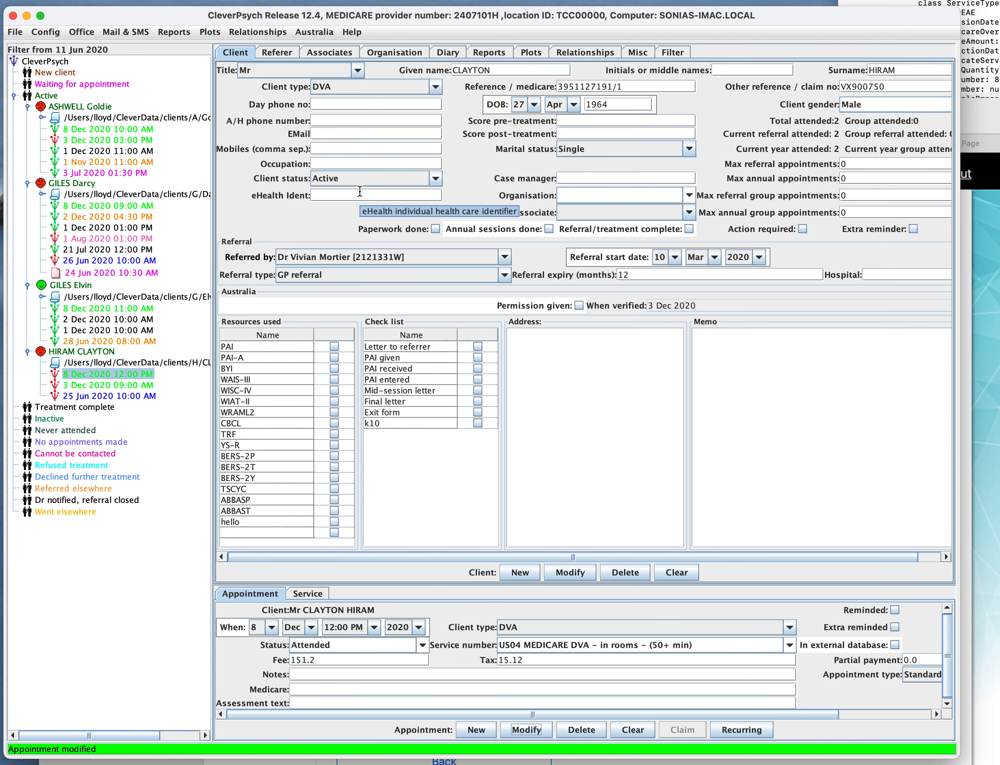
click(331, 33)
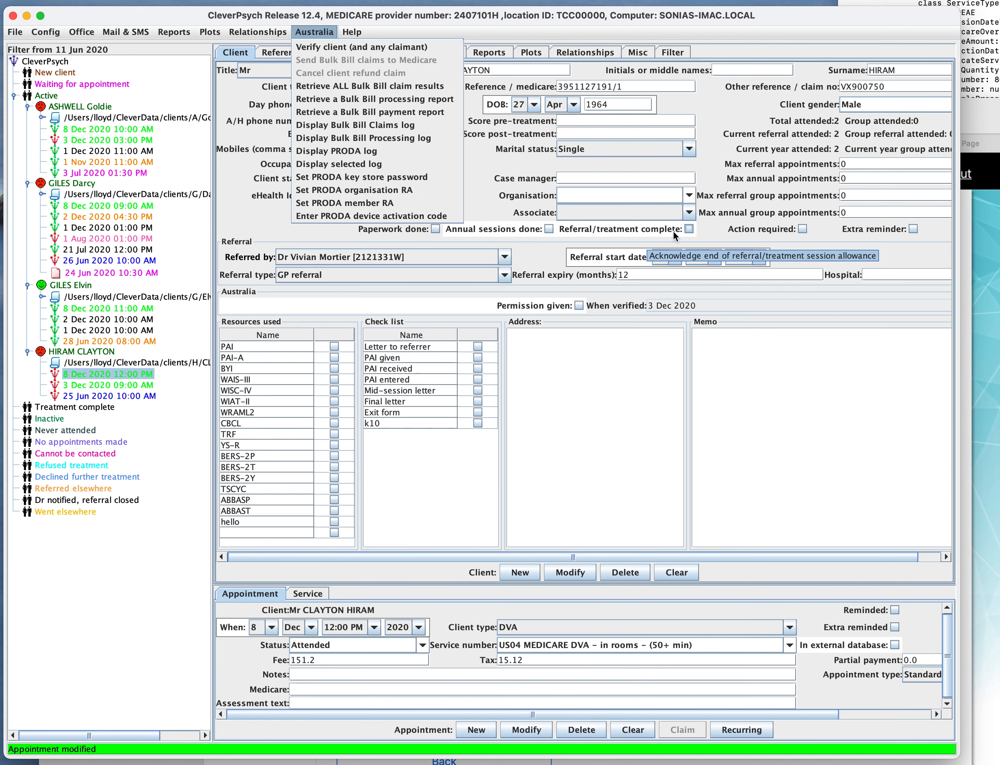
Step: Switch back to PRODA in the browser and open the details of the organisation's B2B device KINGSTON
click(974, 254)
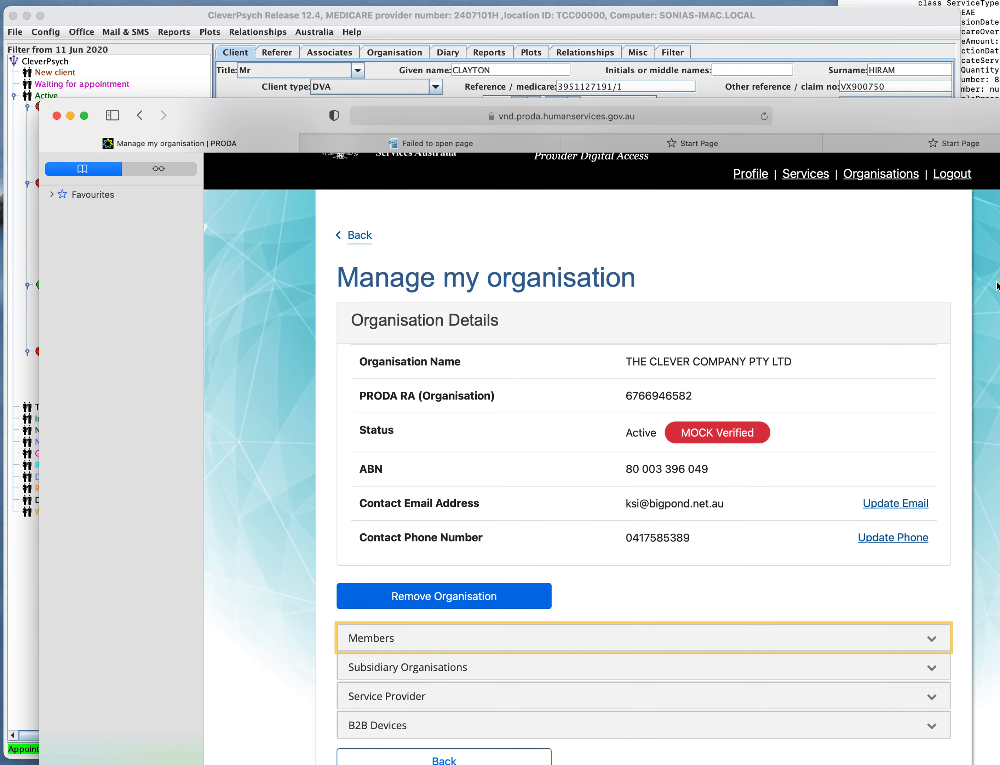
scroll(620, 539, up, 2)
scroll(619, 542, down, 2)
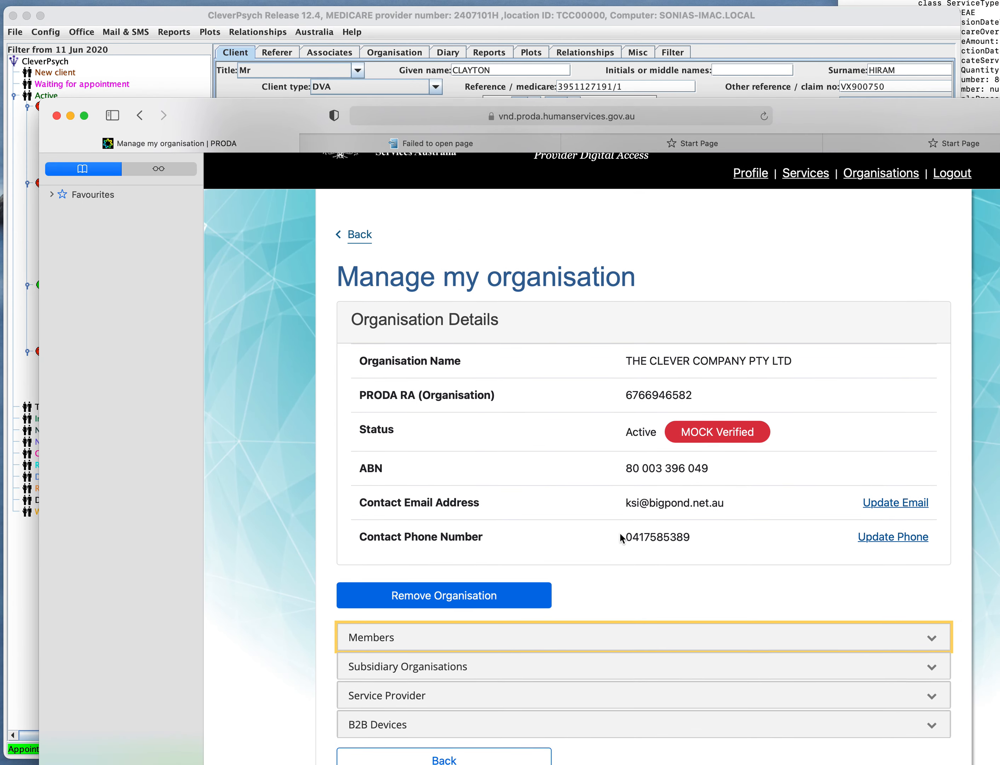
click(931, 726)
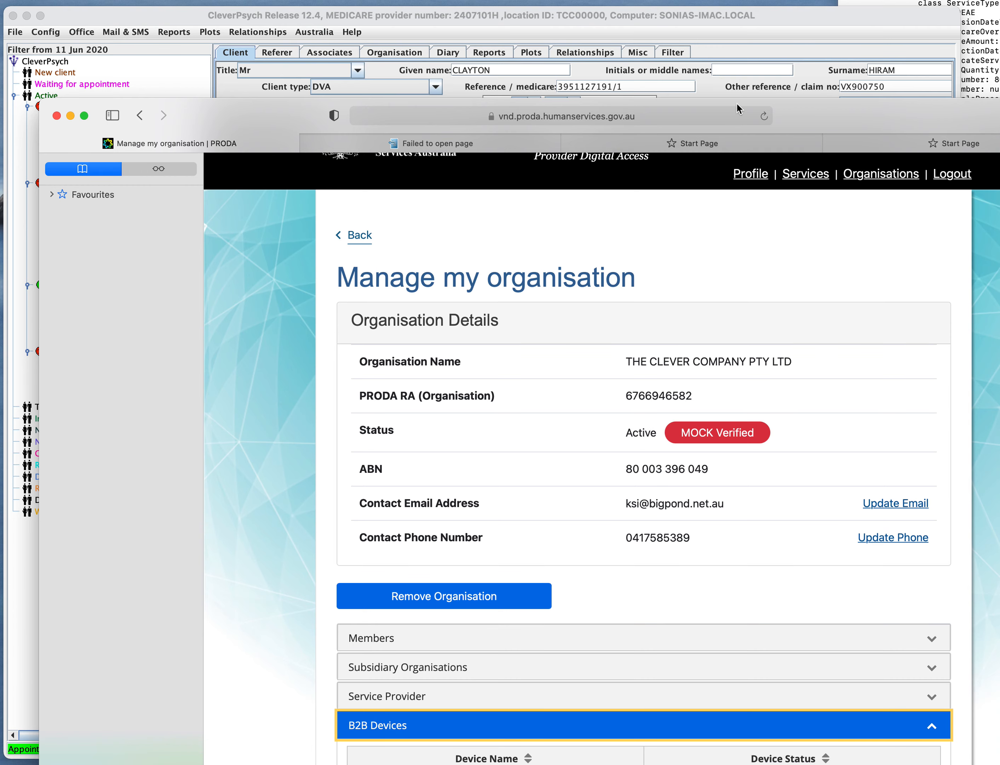
drag(891, 122, 888, 16)
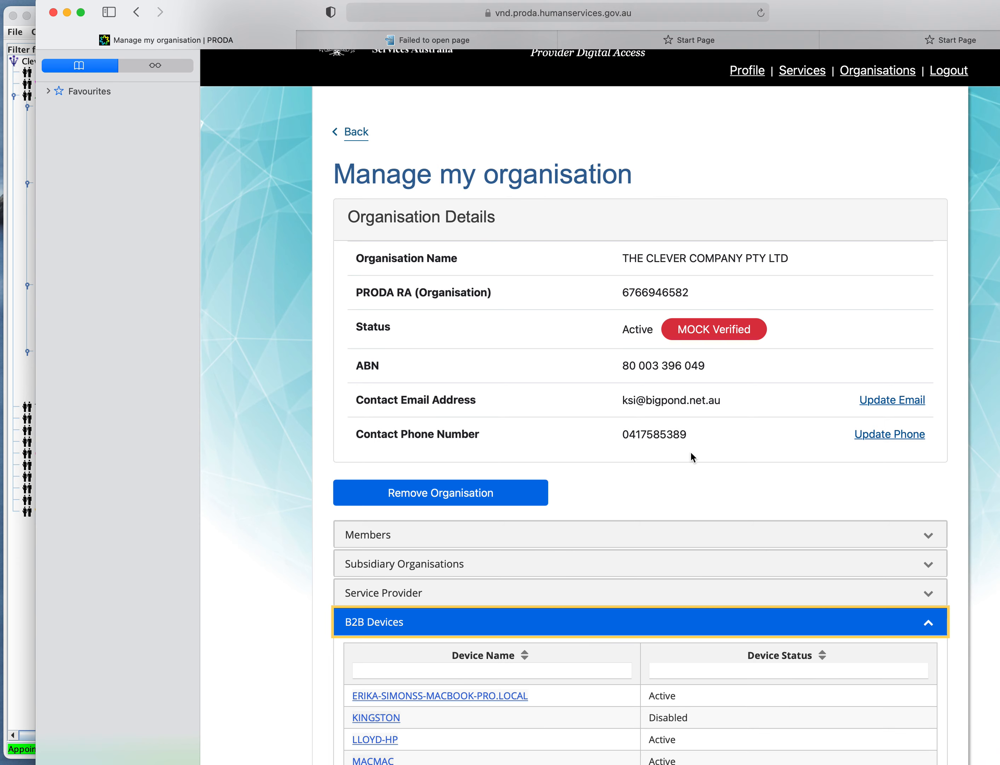
click(391, 720)
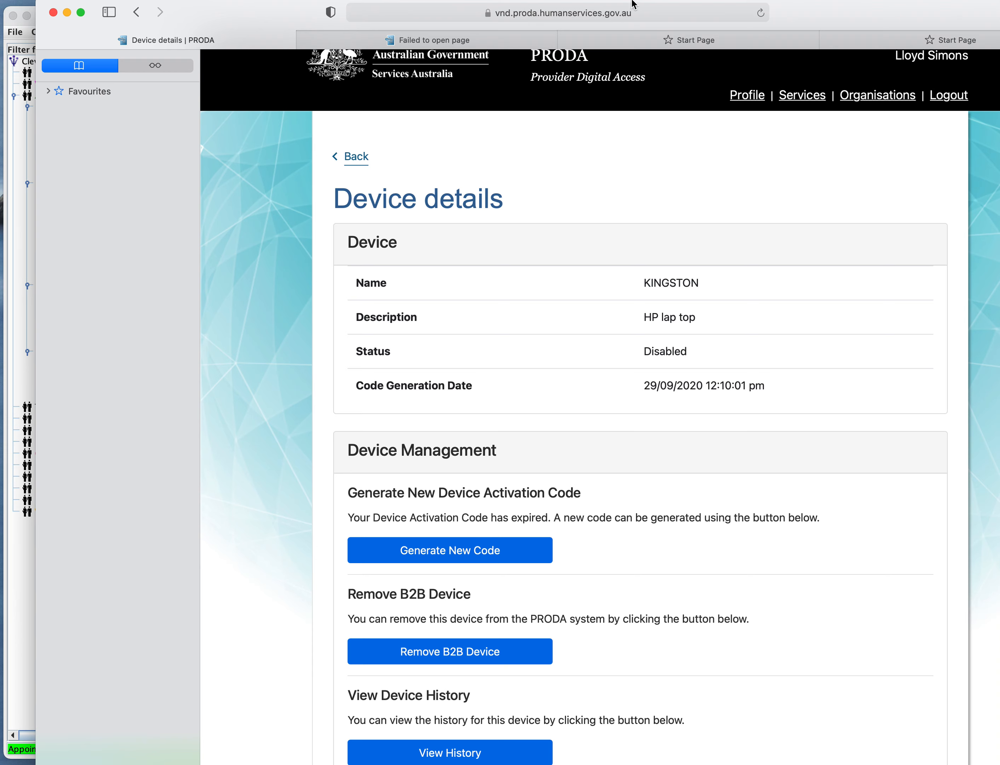
Step: Switch to CleverPsych, open the PRODA device activation code entry, and close it without entering a code
drag(846, 29, 839, 214)
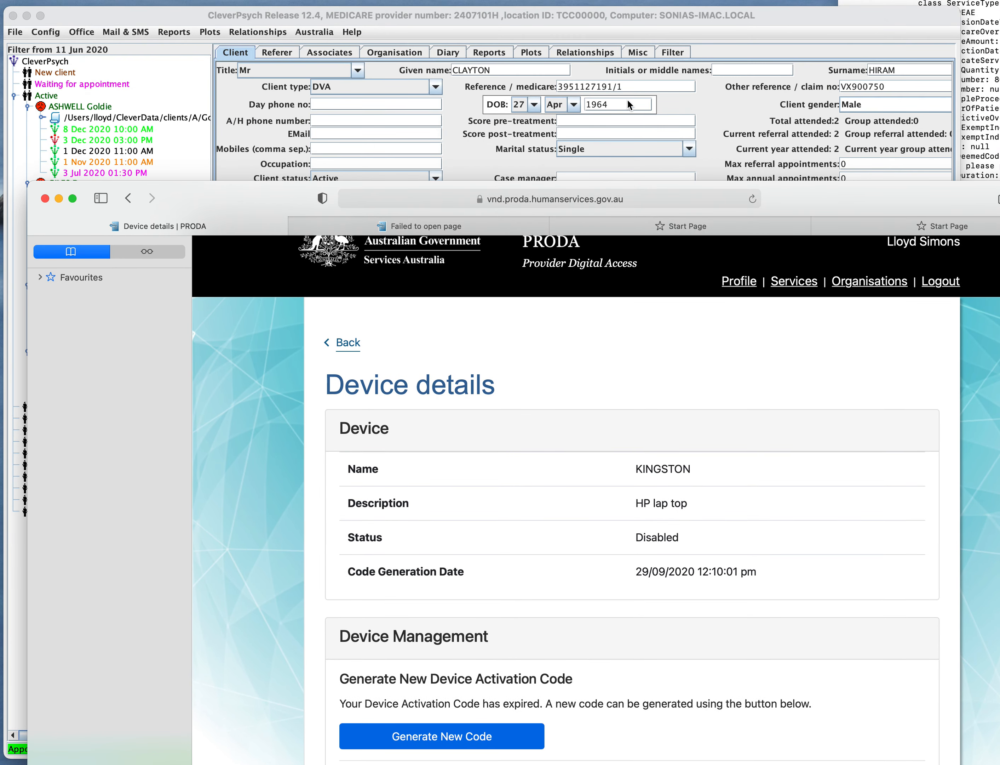
click(301, 32)
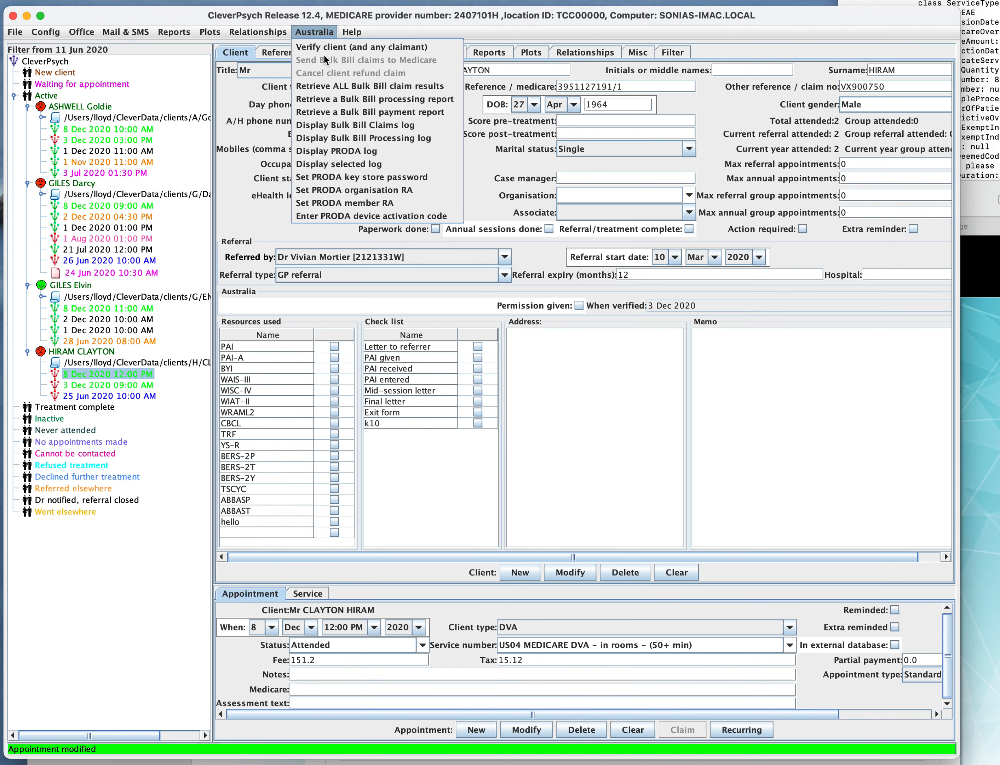
click(367, 217)
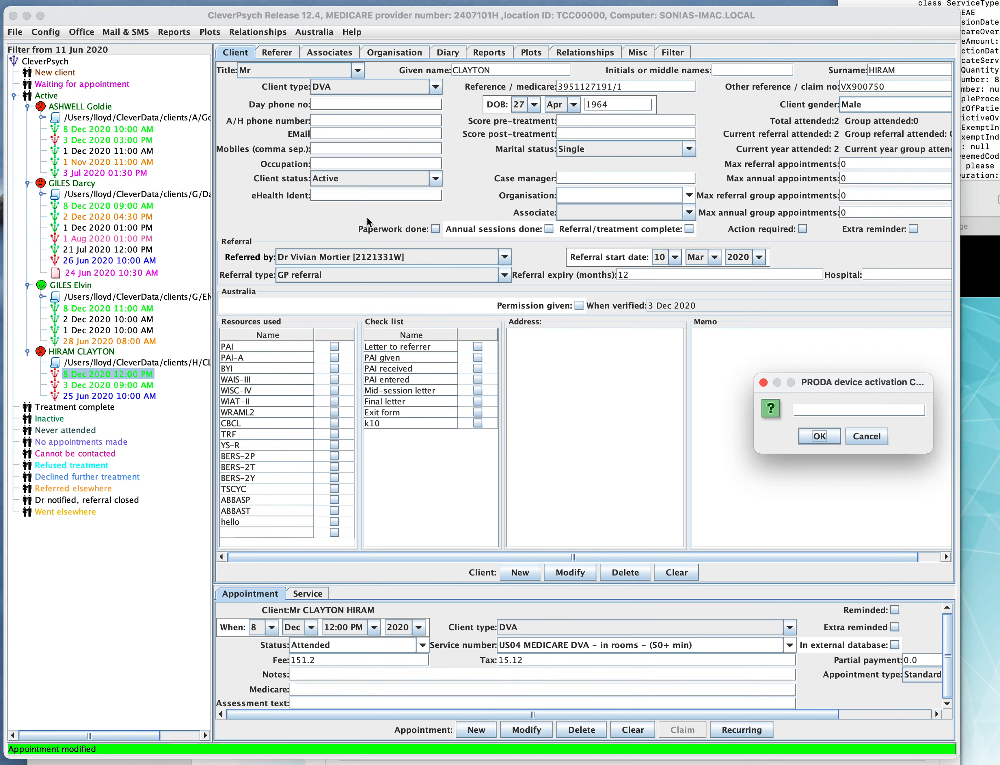
click(871, 437)
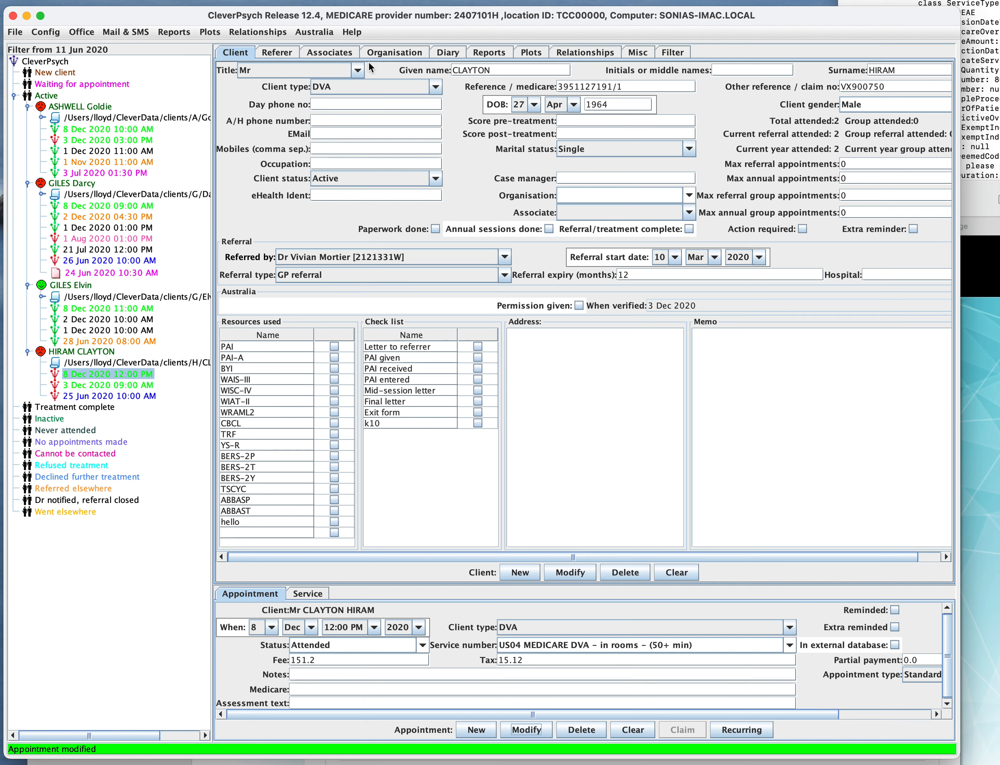
click(965, 188)
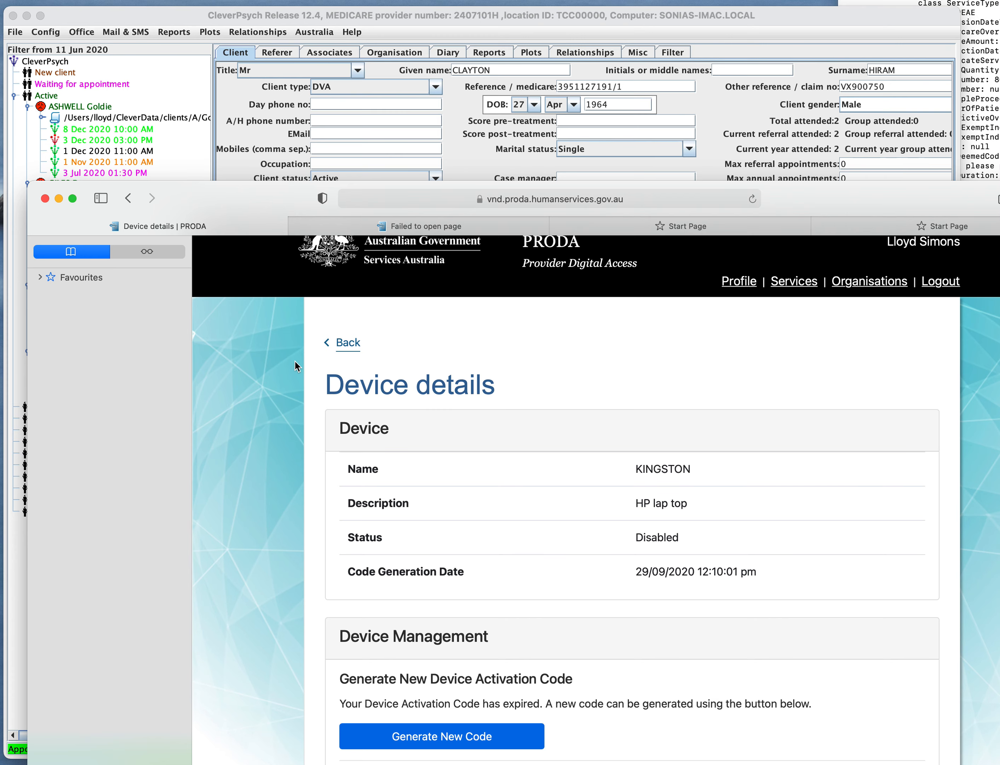
drag(240, 197, 358, 205)
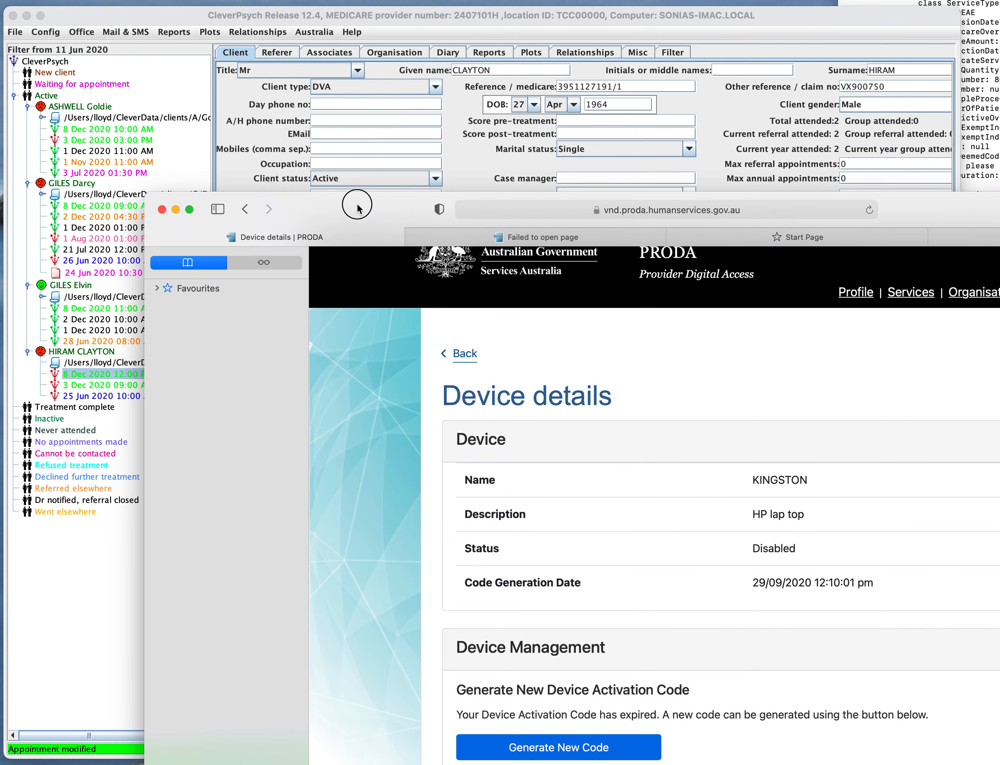
click(194, 19)
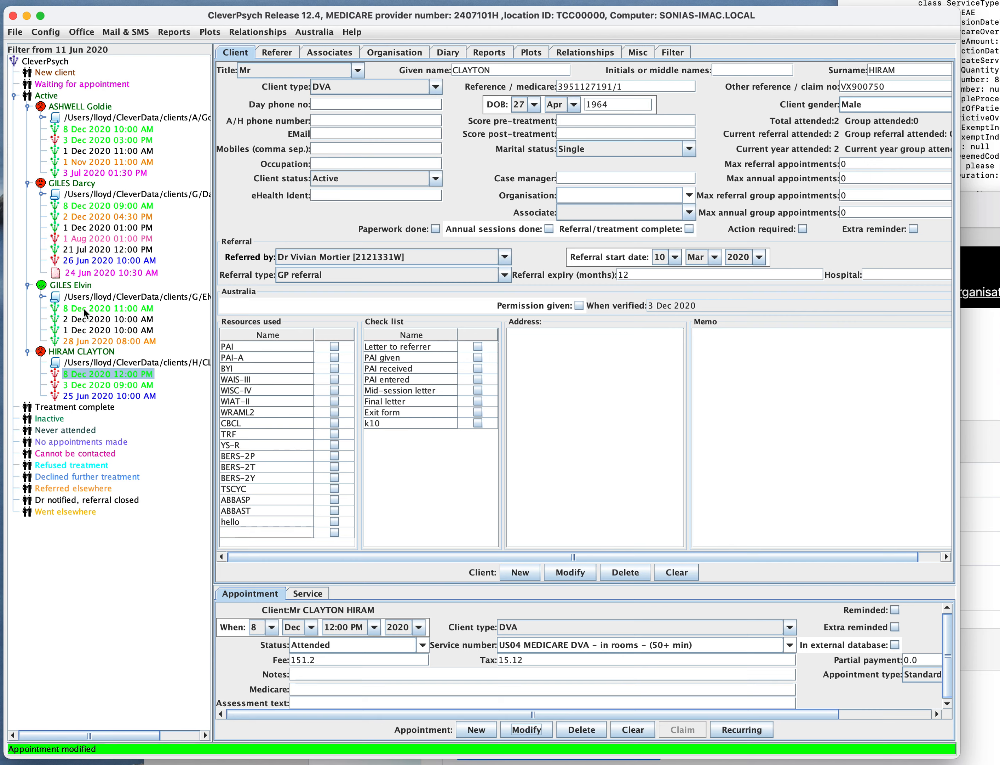
Step: Compare the records of the Medicare cash, DVA and Medicare bulk bill clients among the active clients
click(79, 285)
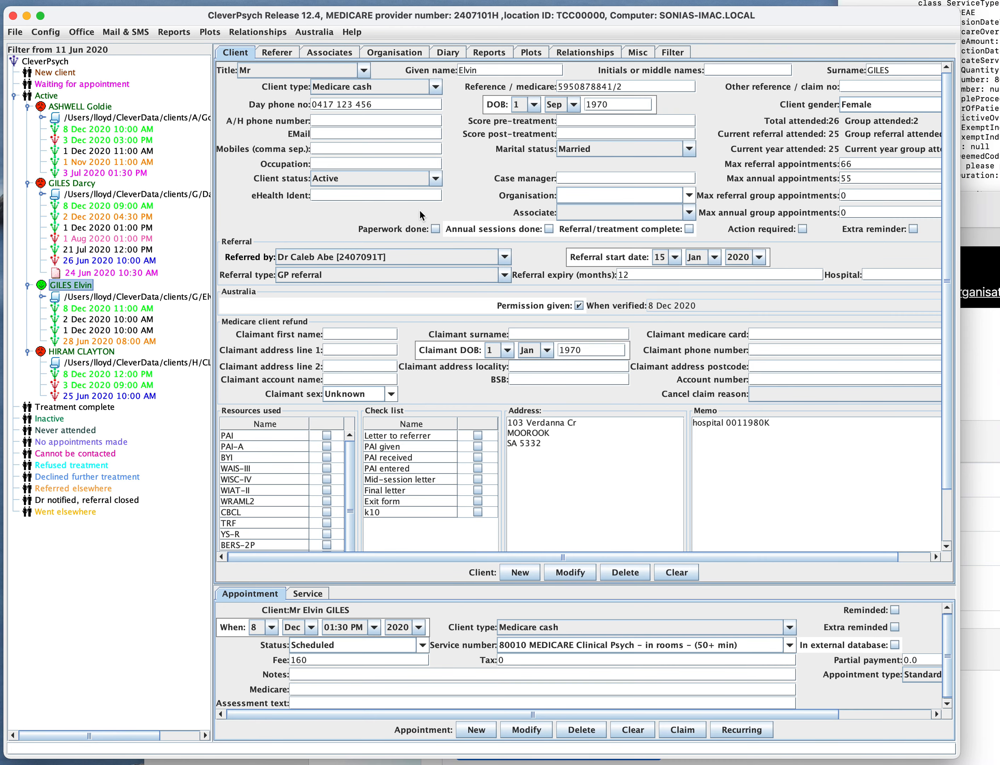
click(61, 351)
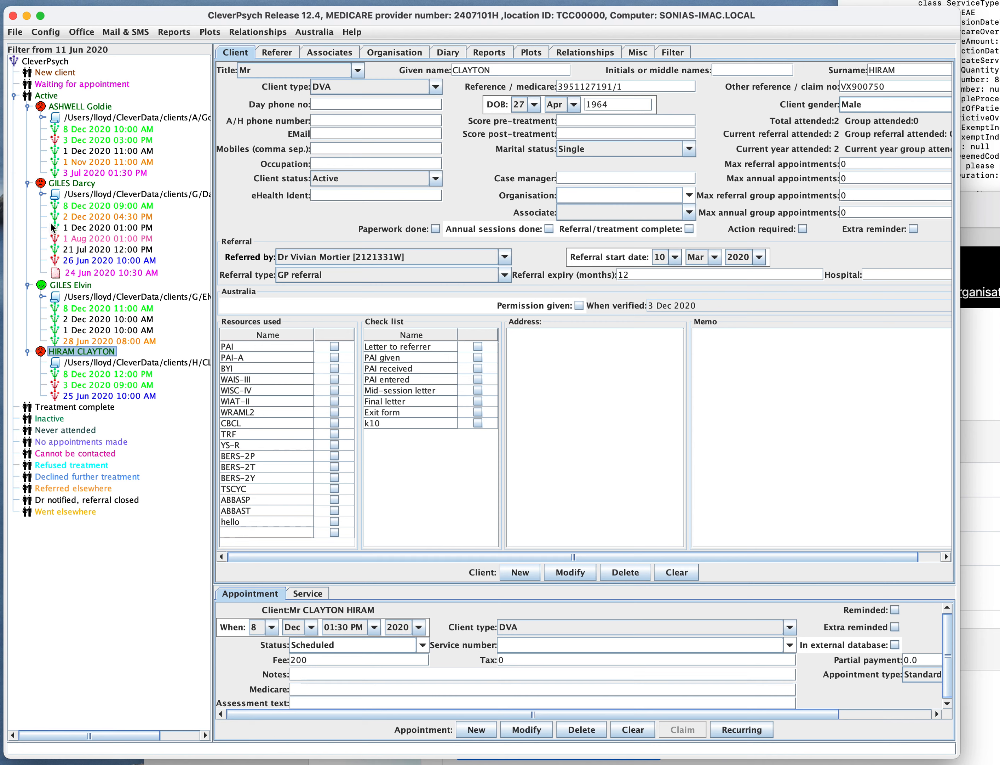
click(53, 184)
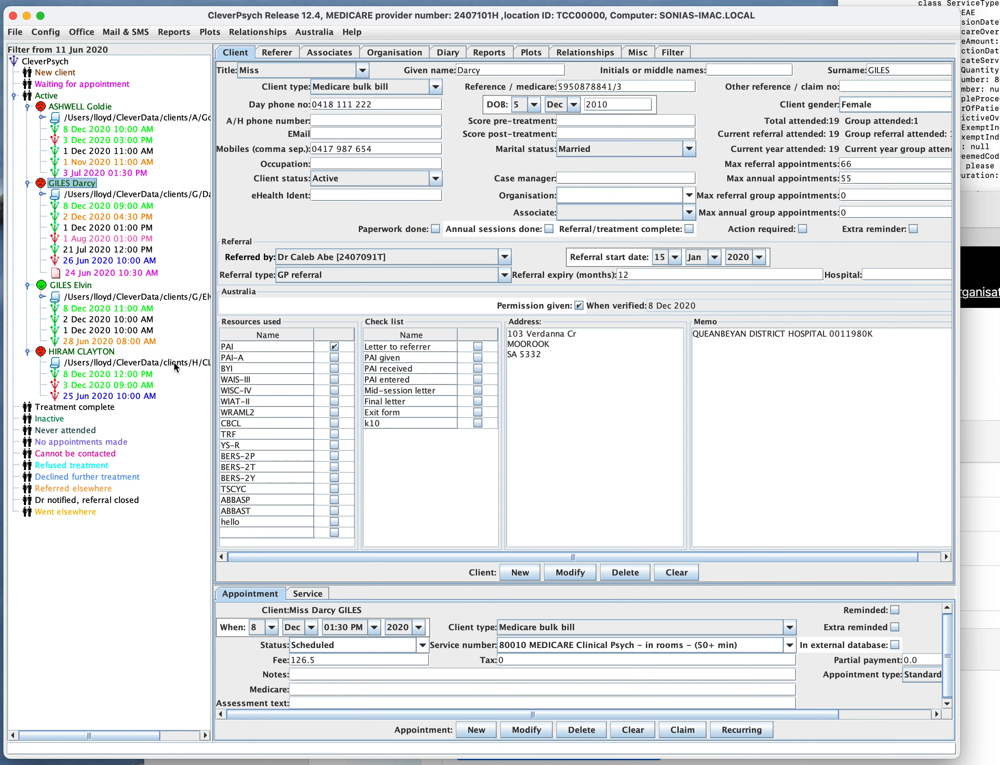
click(105, 352)
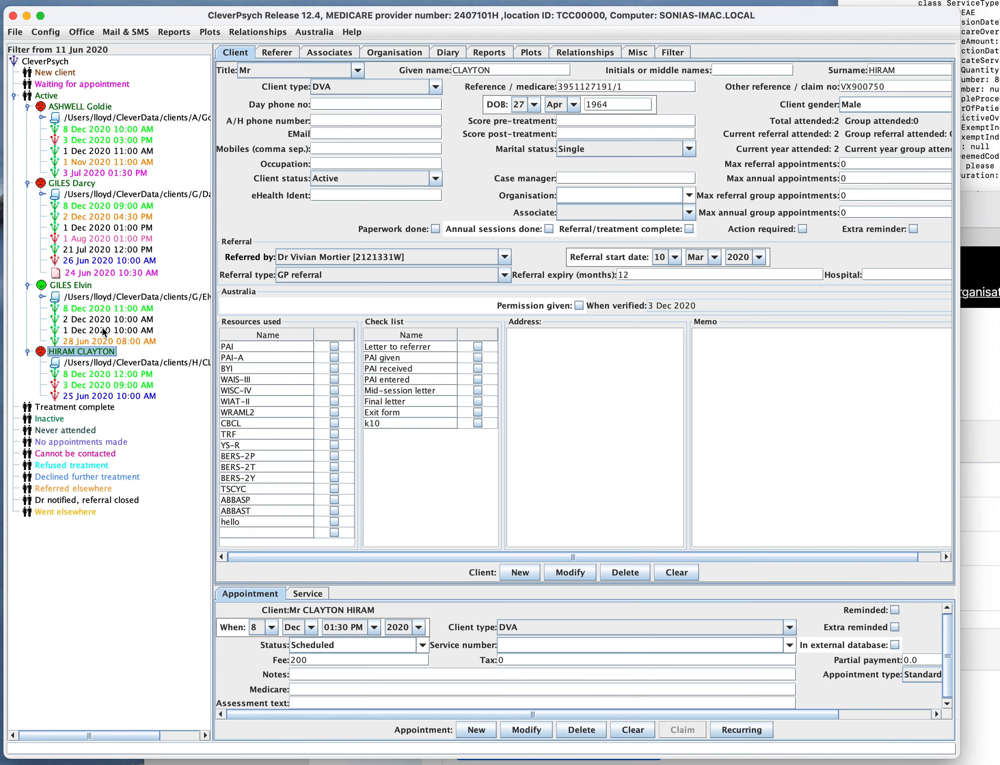
Step: Set the maximum annual appointments of the third active client (Medicare cash) to 10
click(84, 286)
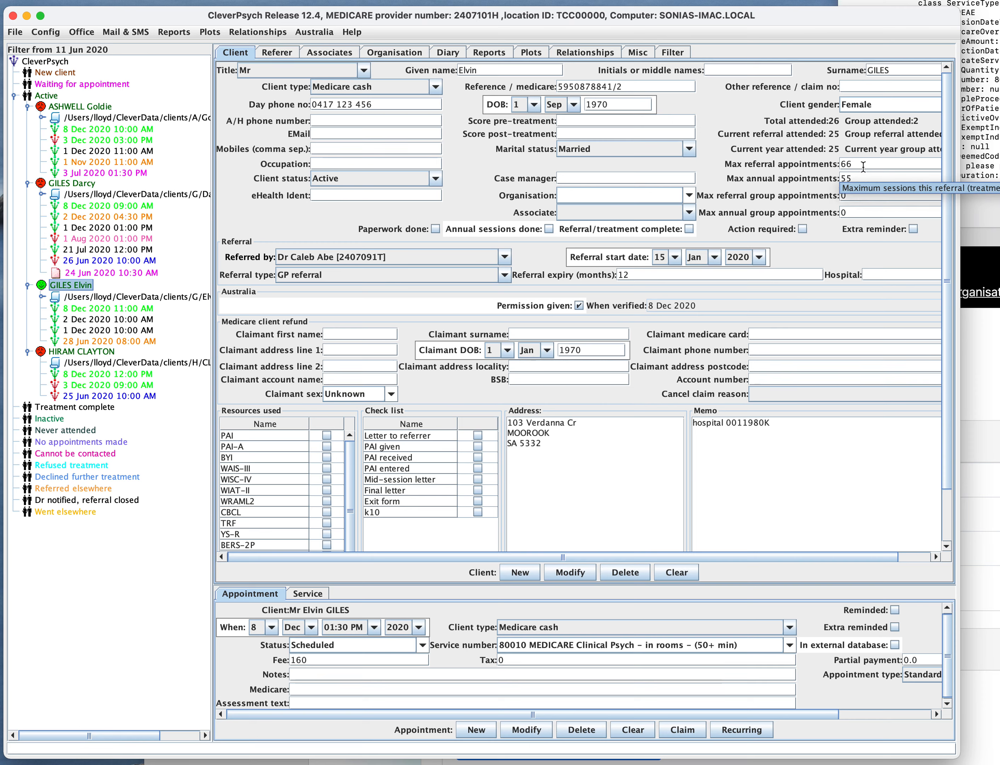
click(858, 178)
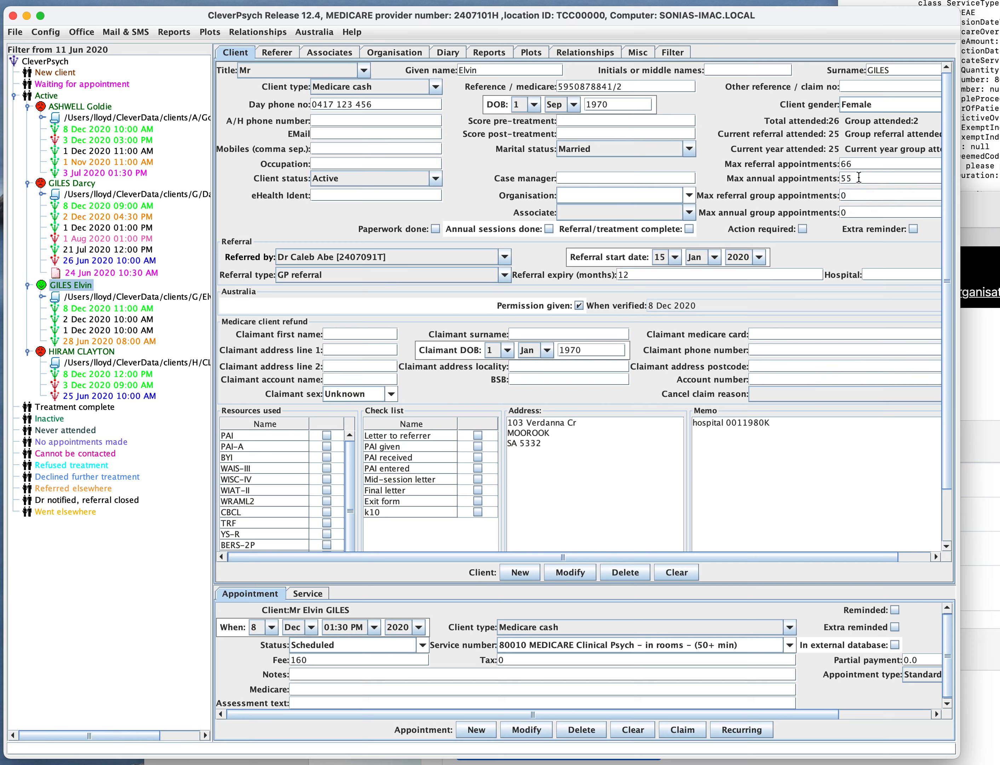
key(BackSpace)
key(BackSpace)
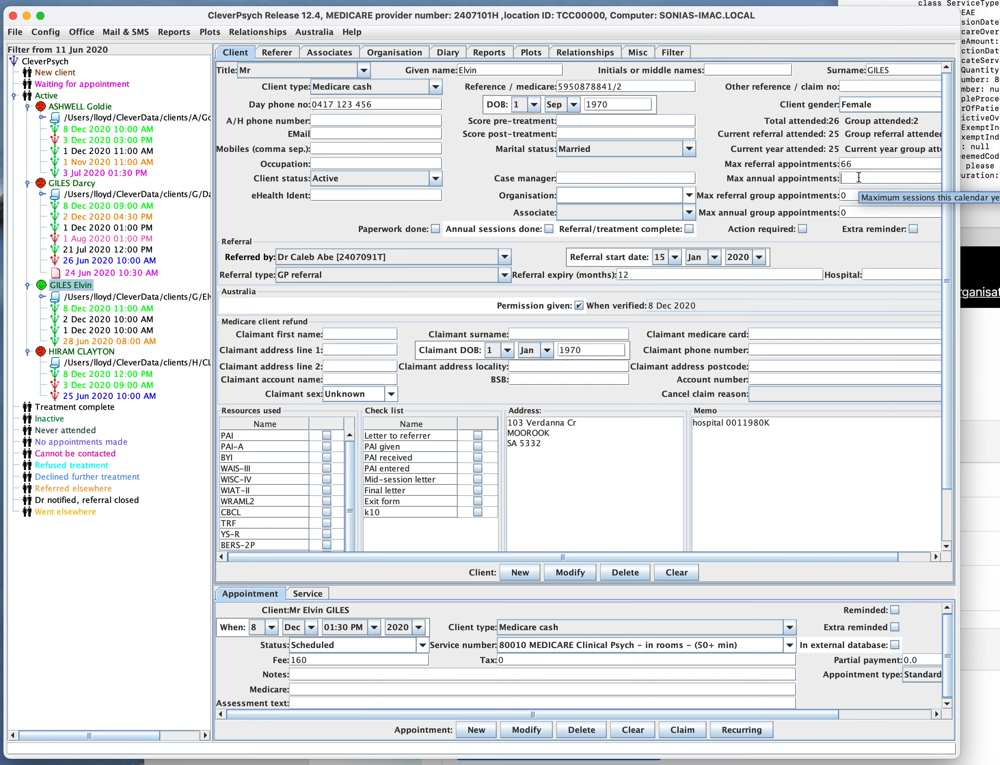
text(10)
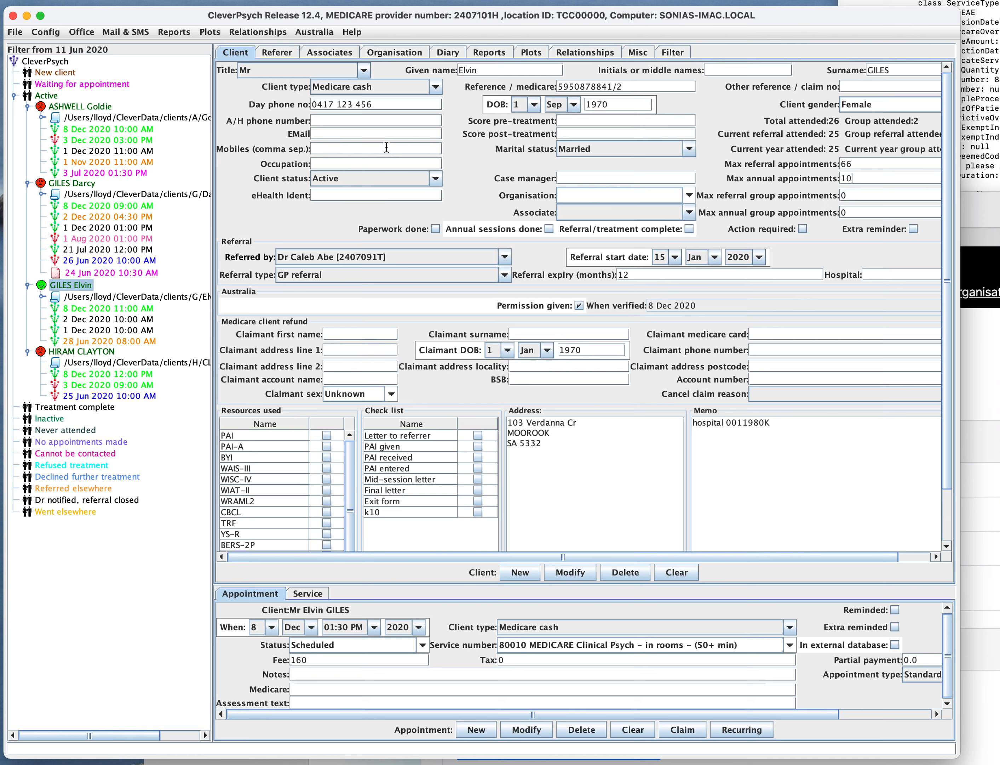
Step: Review the client type and referring doctor options on the Medicare cash client's record without changing either
click(435, 87)
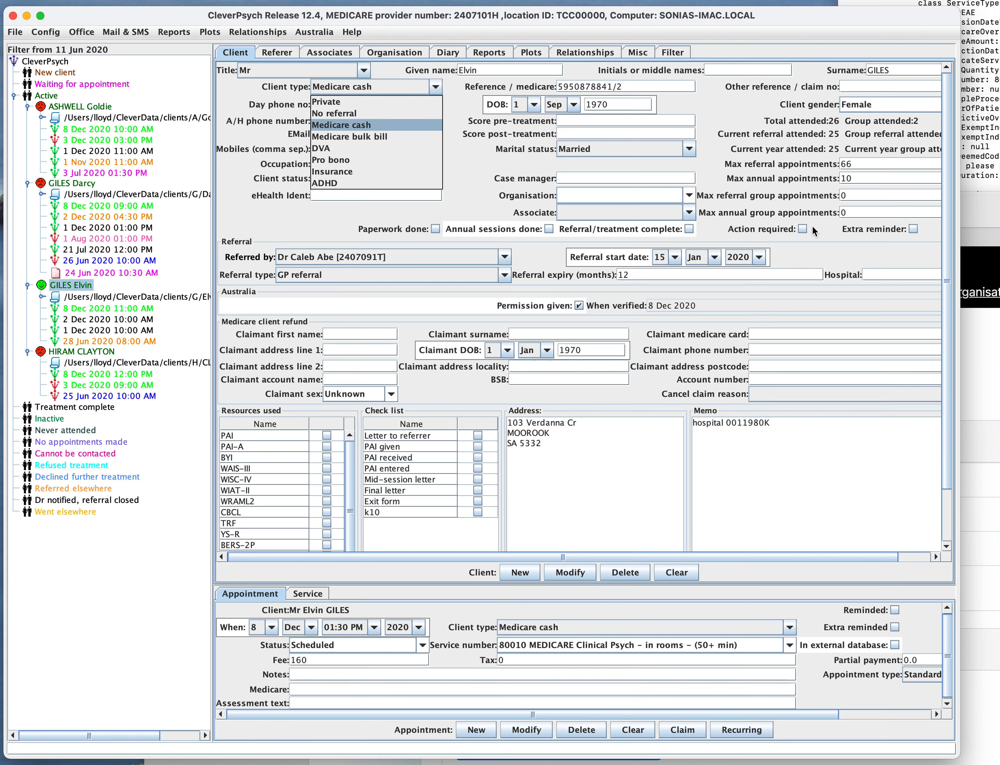
click(808, 248)
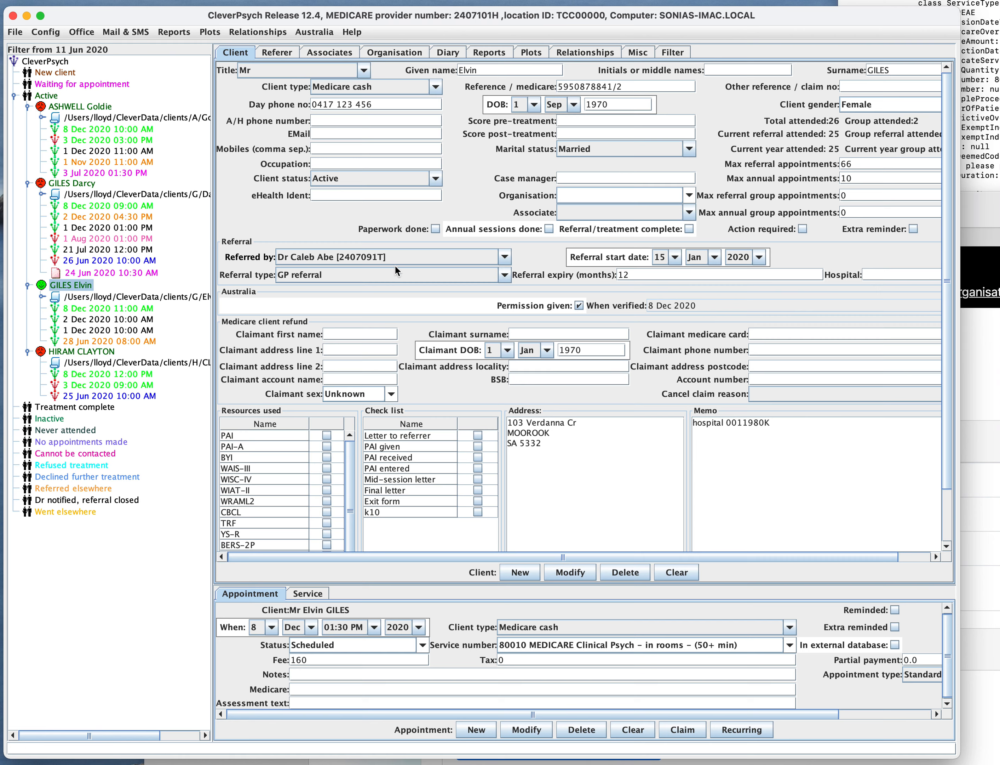
click(504, 258)
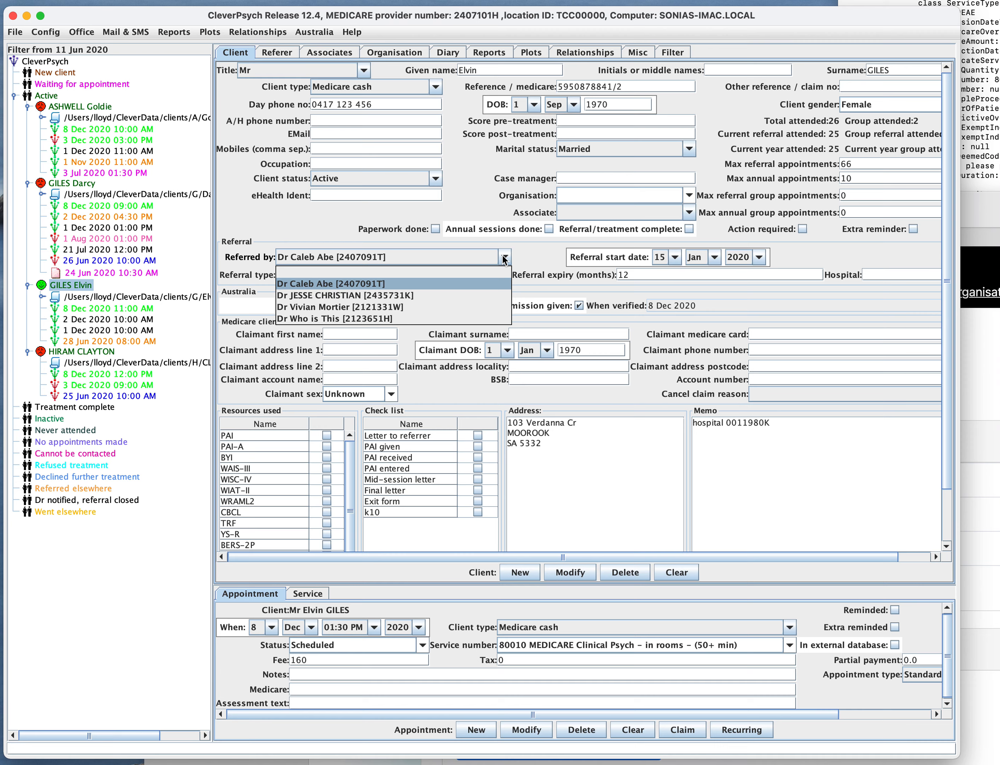
click(375, 258)
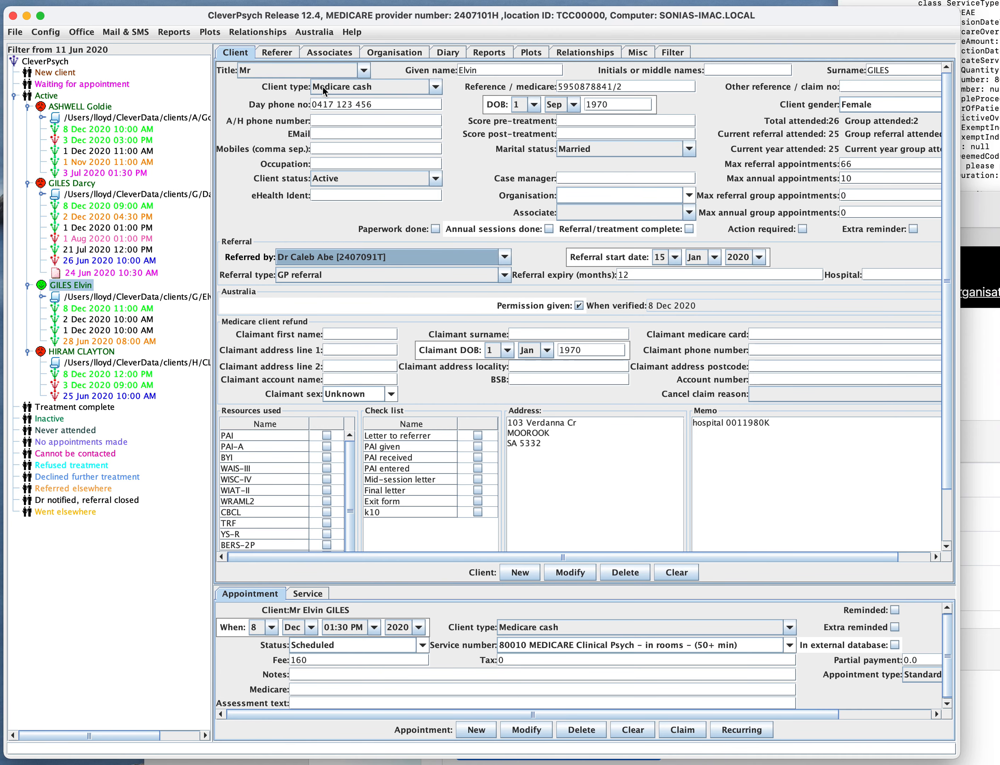
Step: Inspect the provider number on the referring doctor's record, and return to the client's details
click(277, 52)
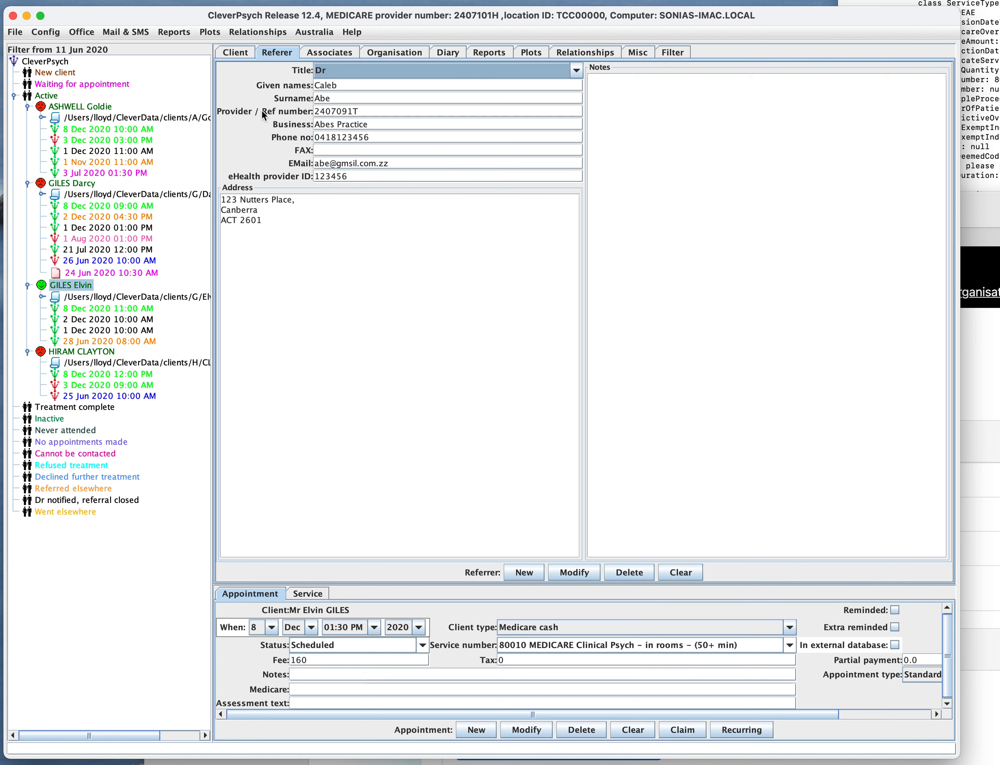
click(368, 112)
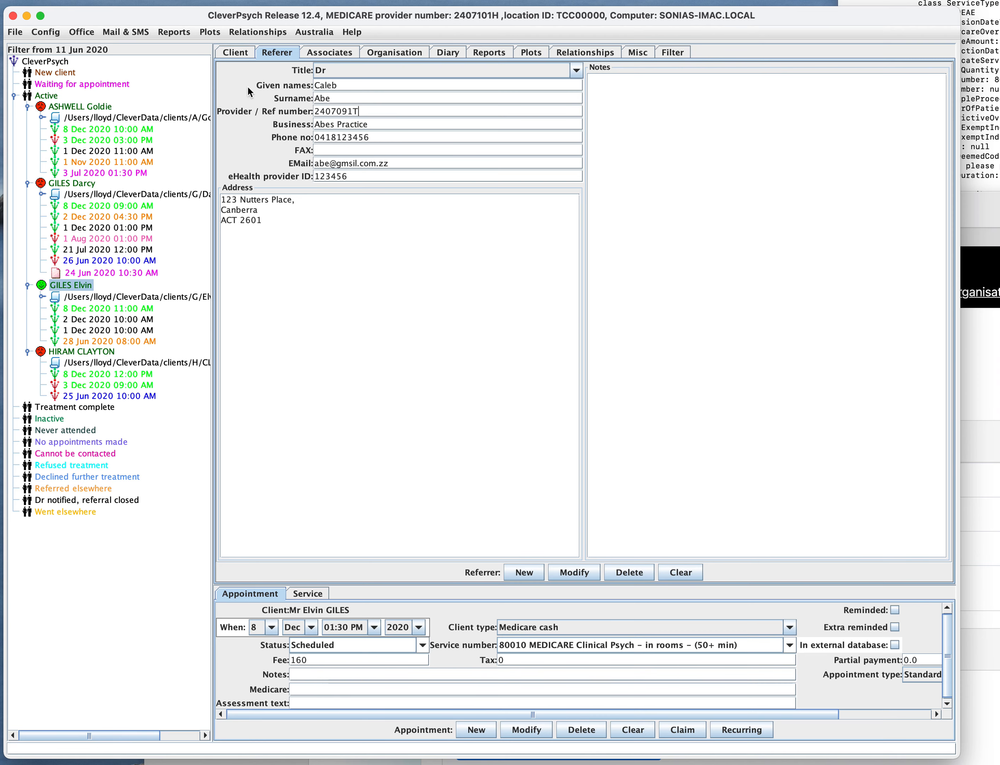
click(239, 52)
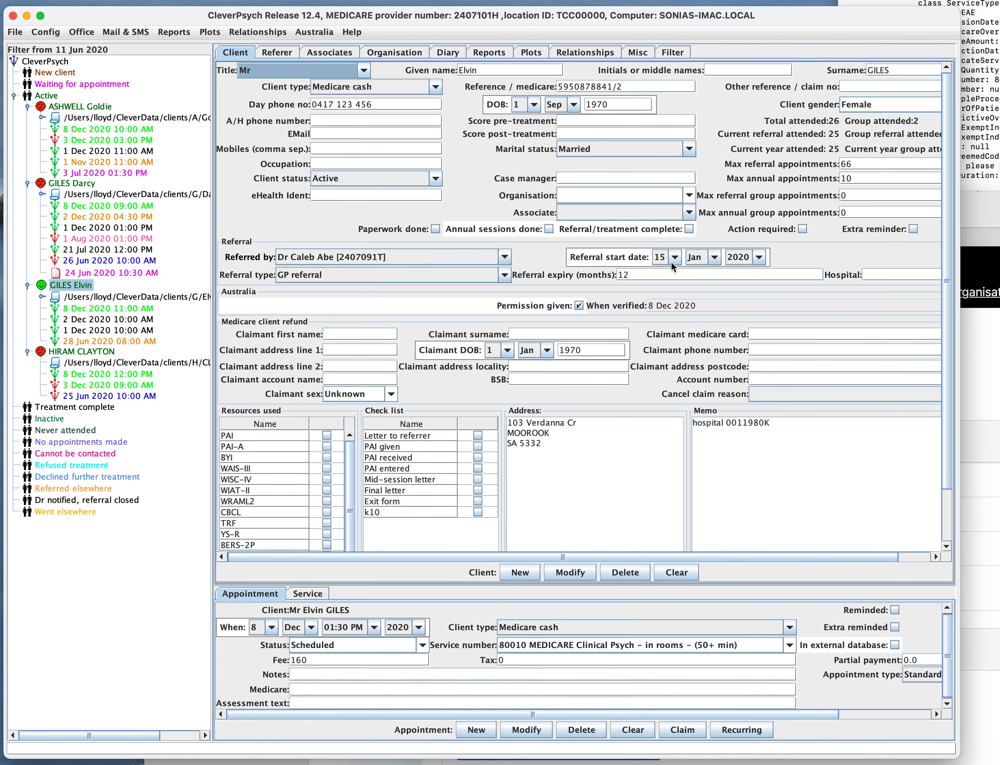
Step: Try GP referral and Specialist referral as the client's referral type to compare their default expiry periods
click(503, 274)
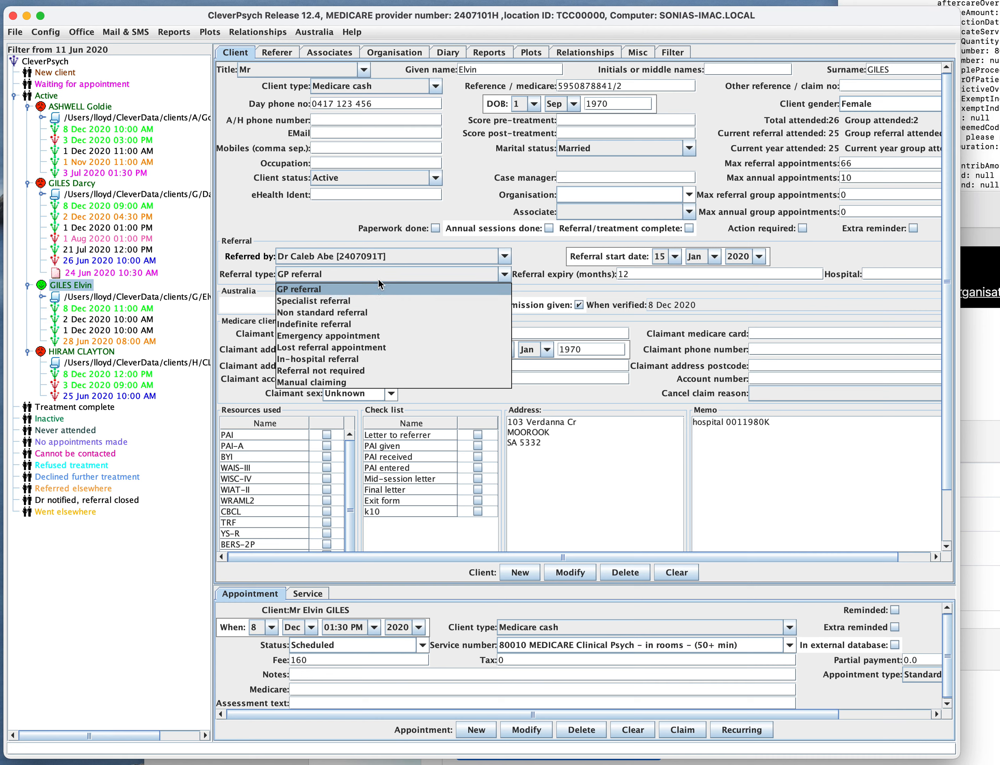
click(380, 287)
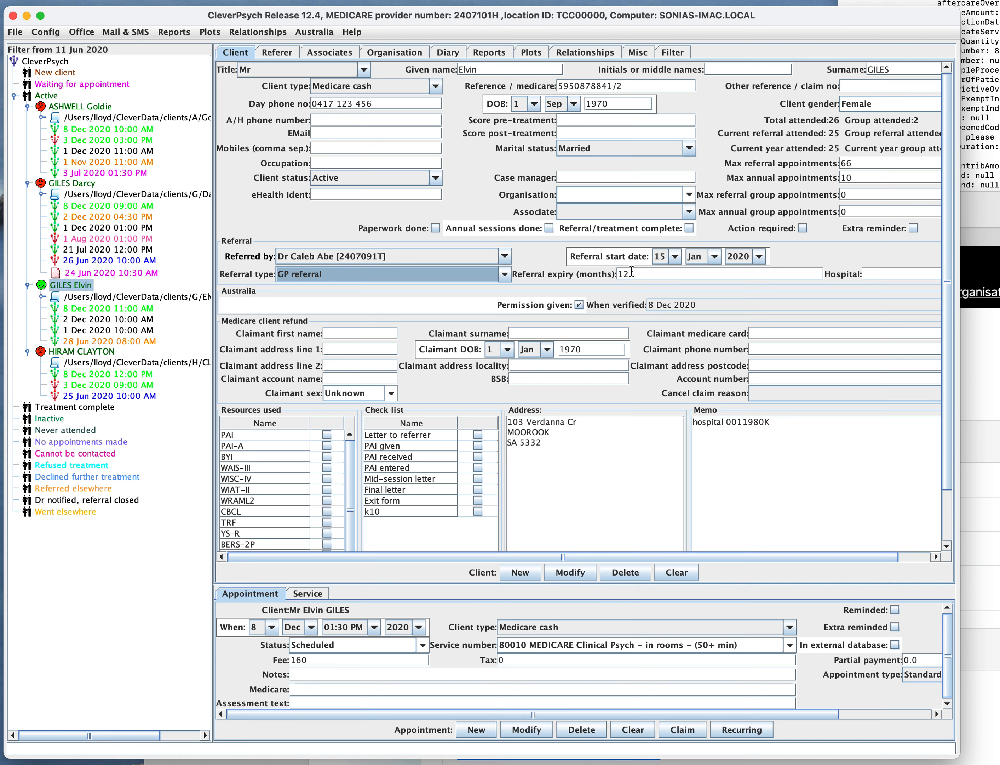
click(504, 274)
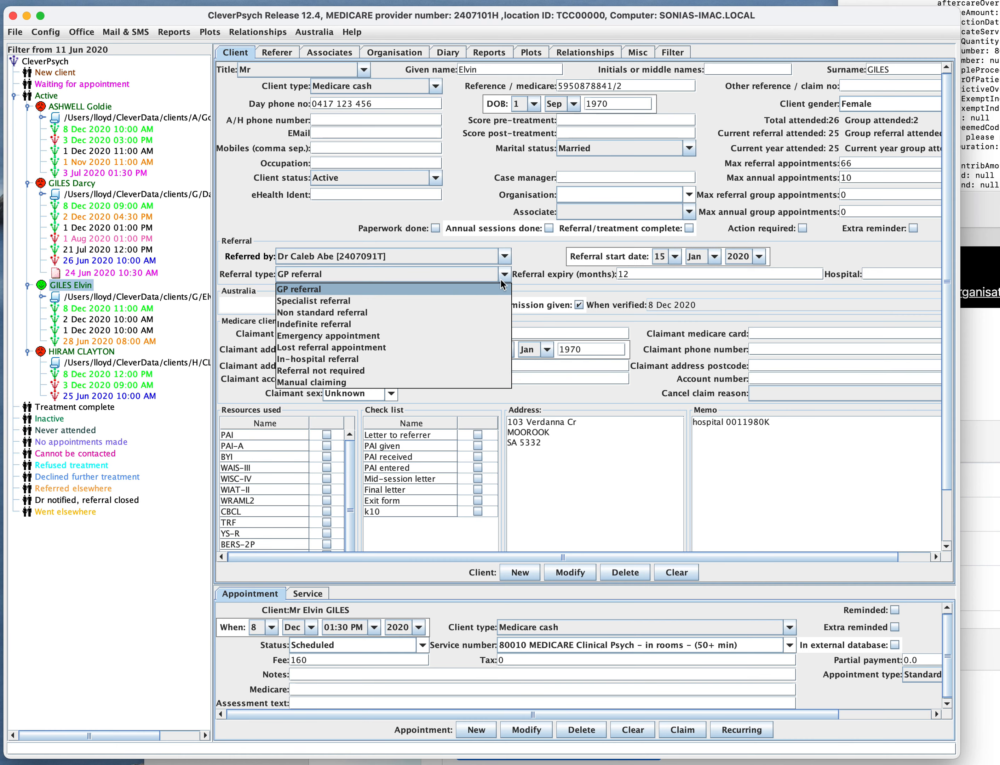
click(481, 300)
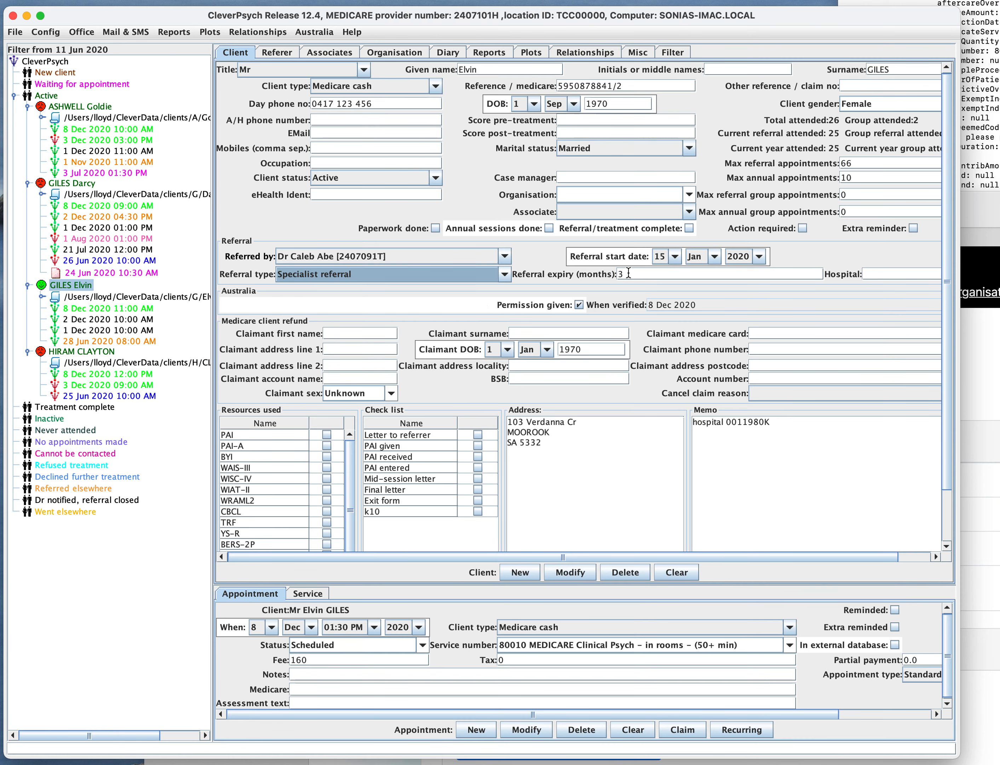
Step: Set the client's referral type to Non standard referral with an expiry of 20 months, and look over the other referral types
click(504, 275)
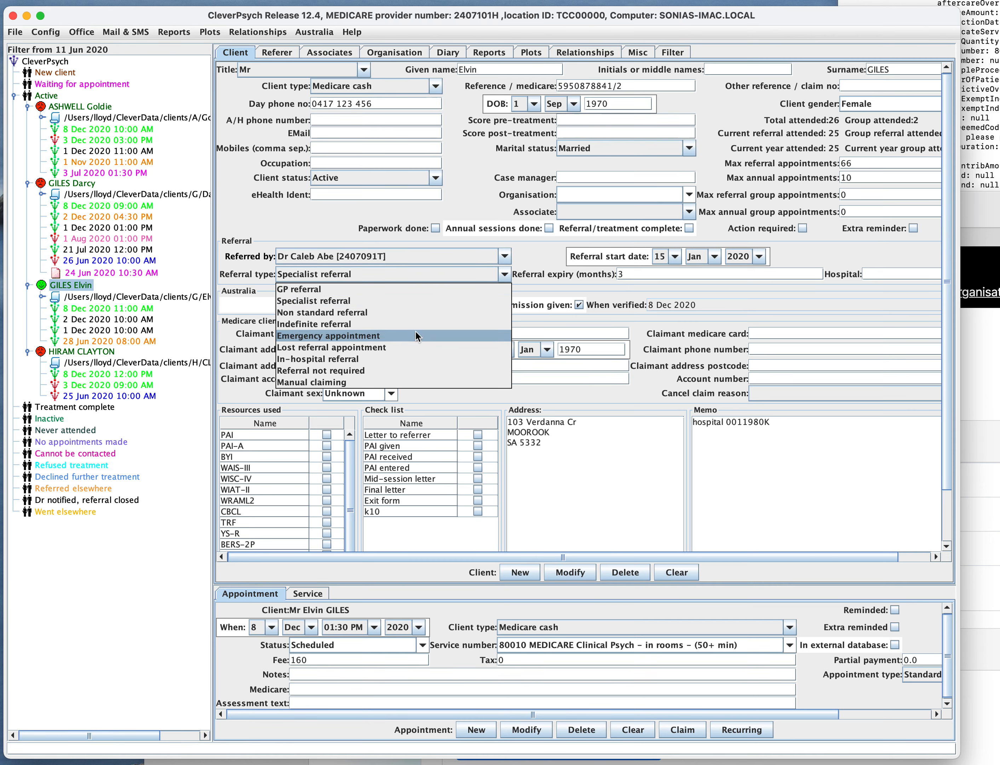
click(400, 316)
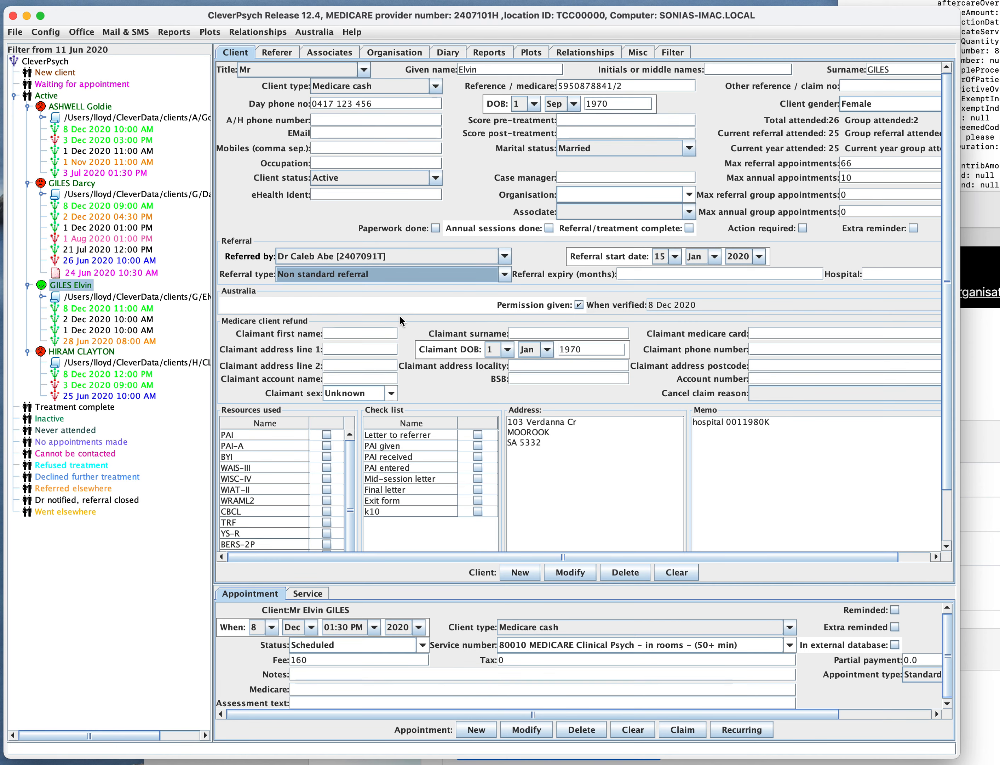
click(626, 273)
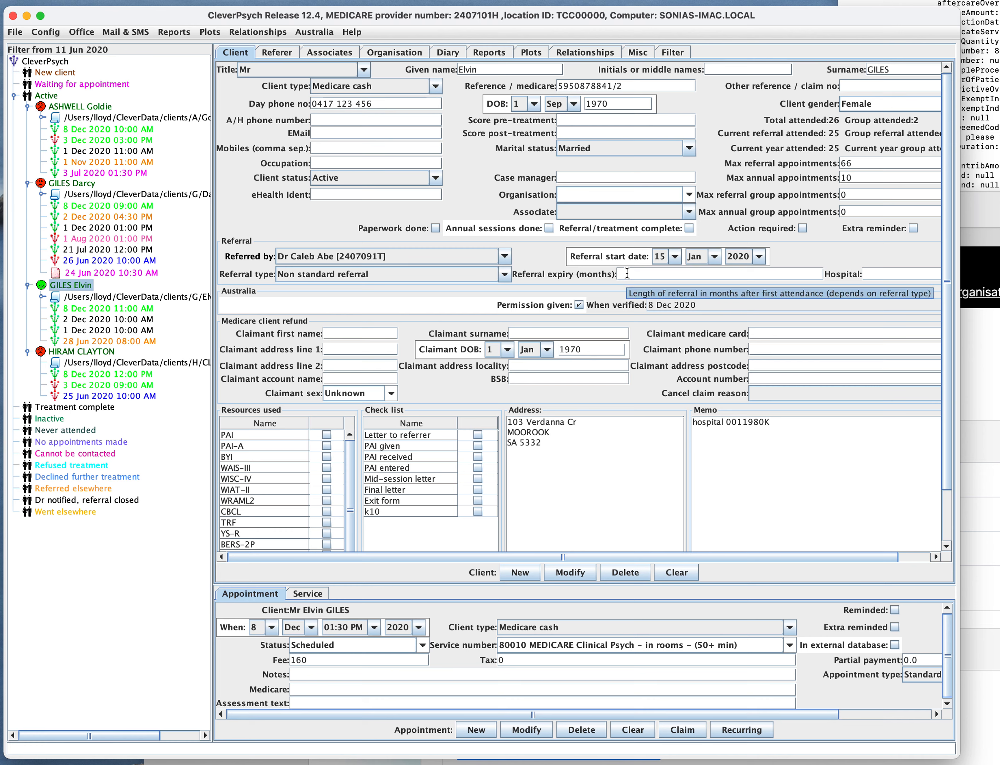
text(20)
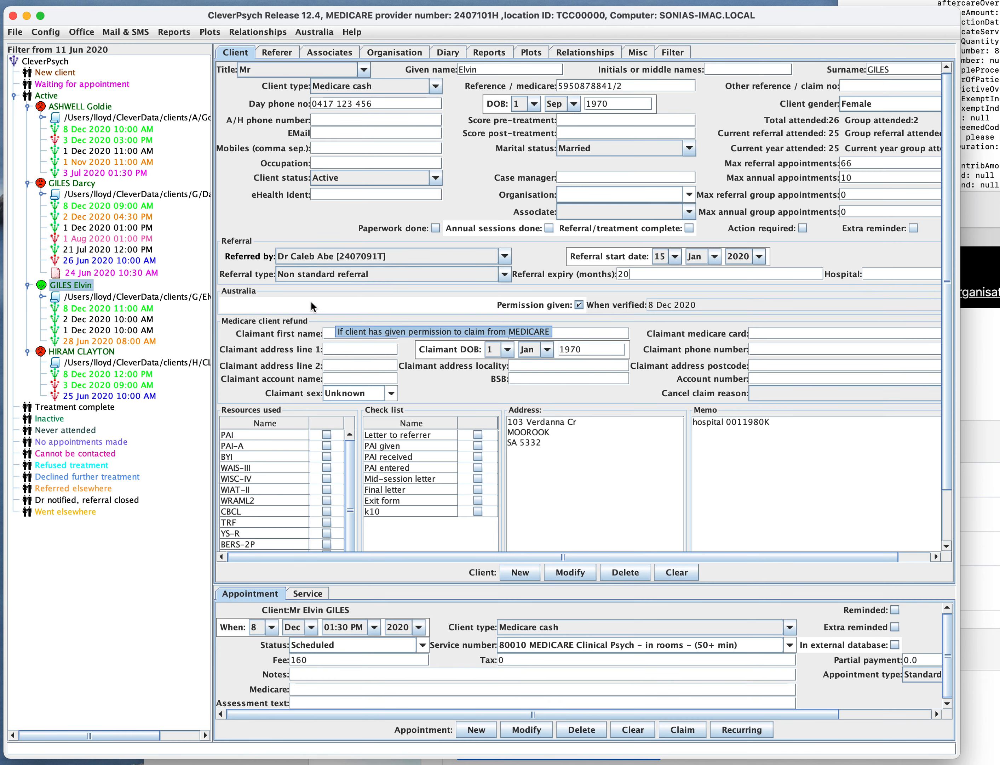
click(506, 275)
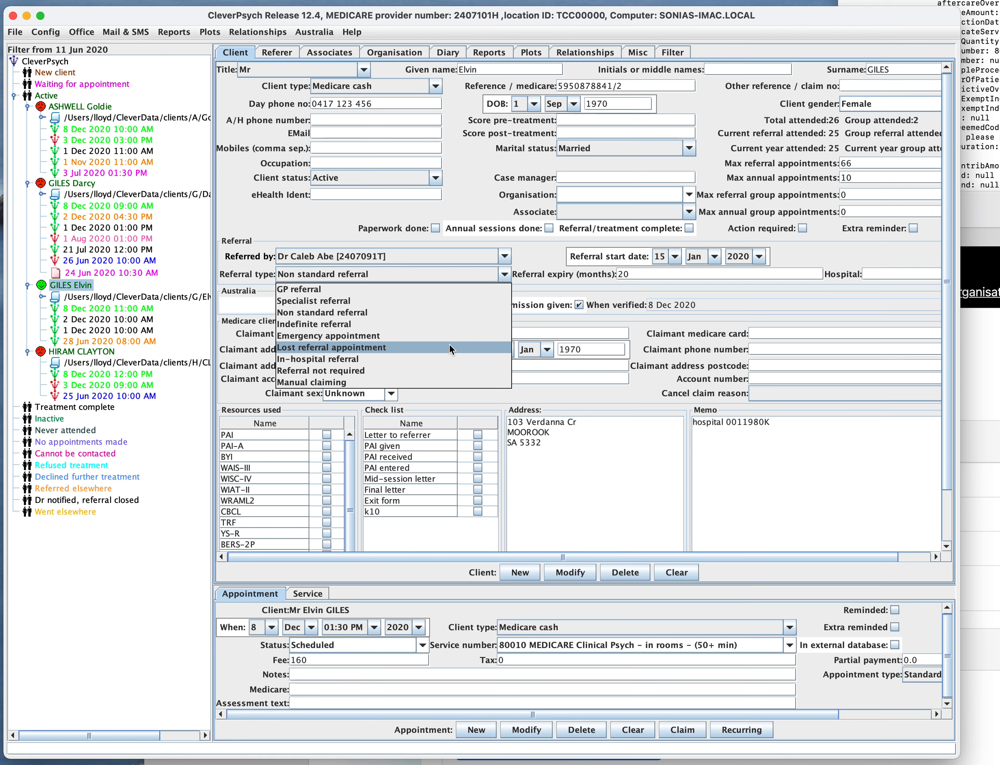
click(730, 303)
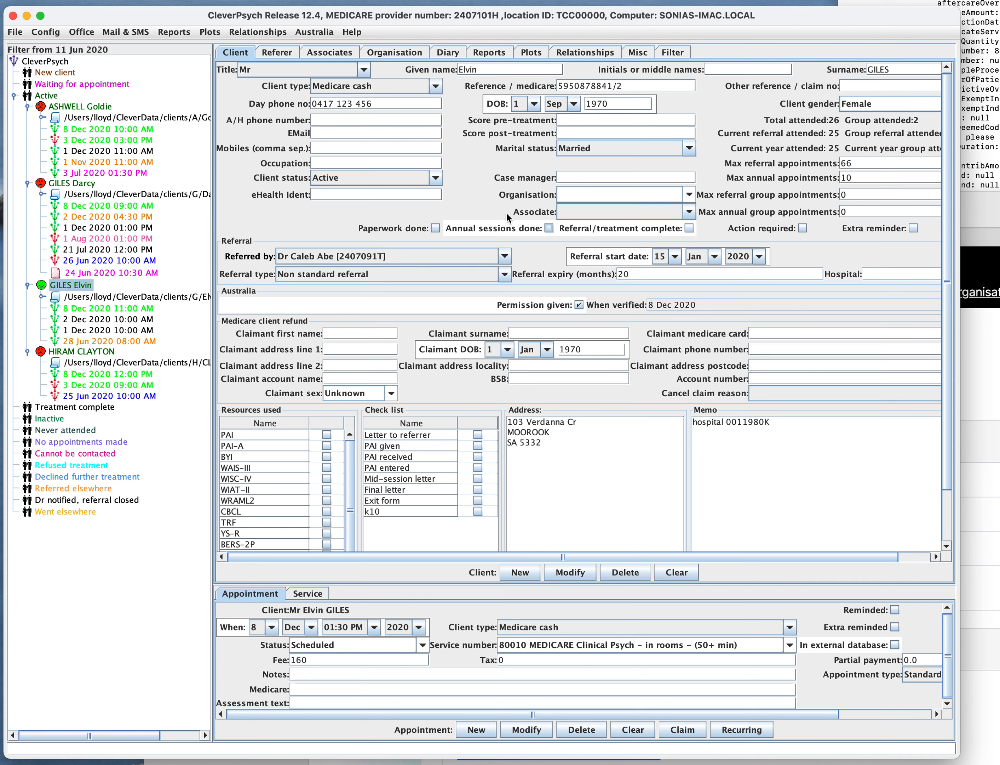
Step: Open the Medicare Benefits Schedule (MBS) information list for the client and place its window fully in view
mouse_move(770, 20)
mouse_down()
mouse_move(784, 11)
mouse_move(773, 25)
mouse_up()
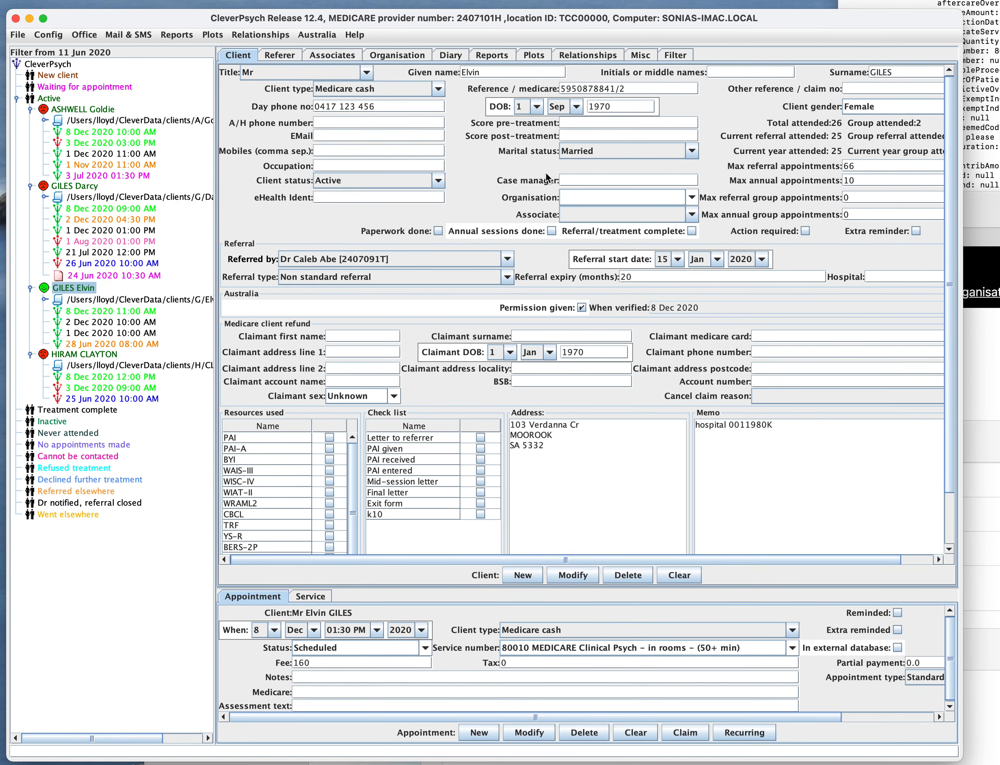
click(18, 36)
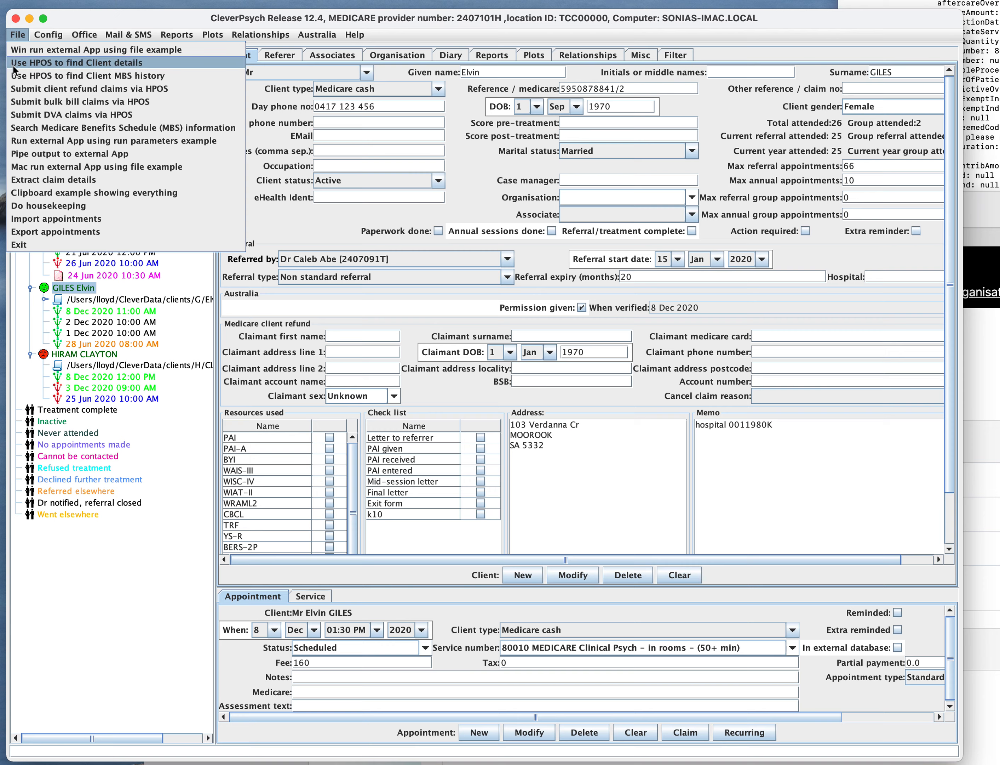
click(116, 102)
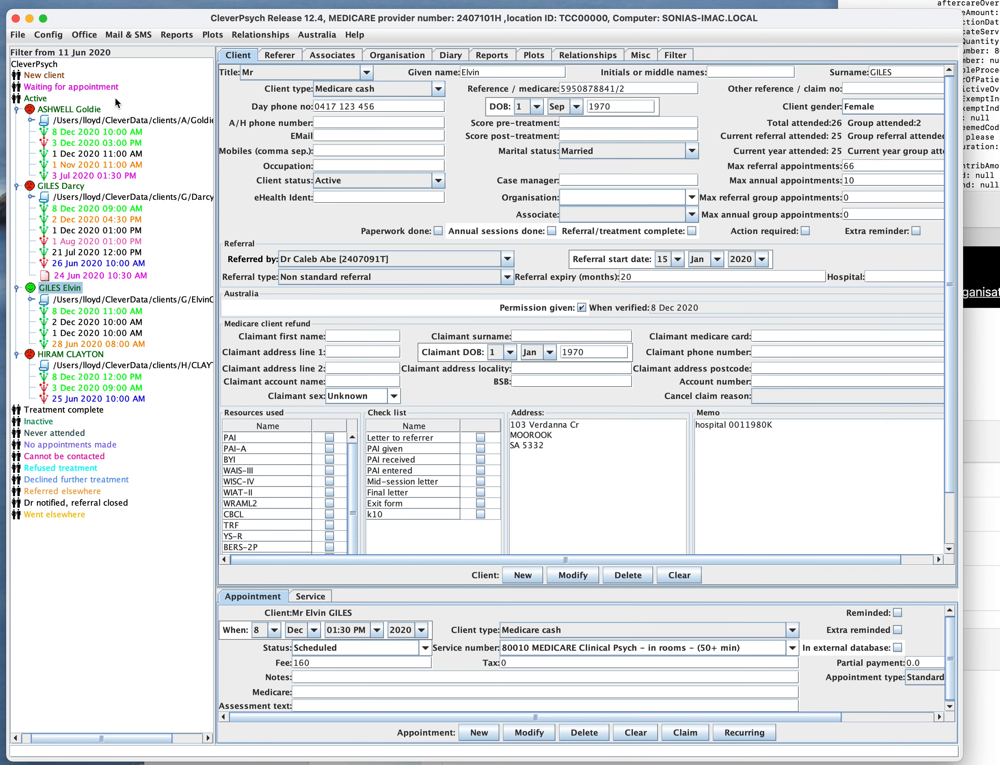
click(17, 36)
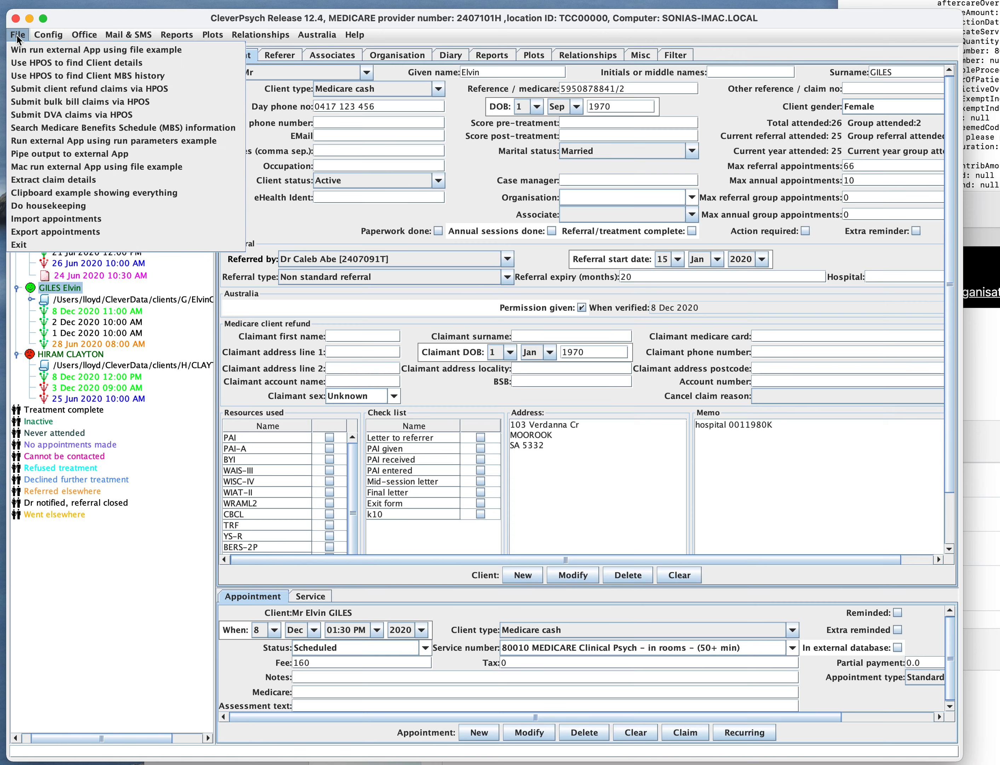
click(28, 128)
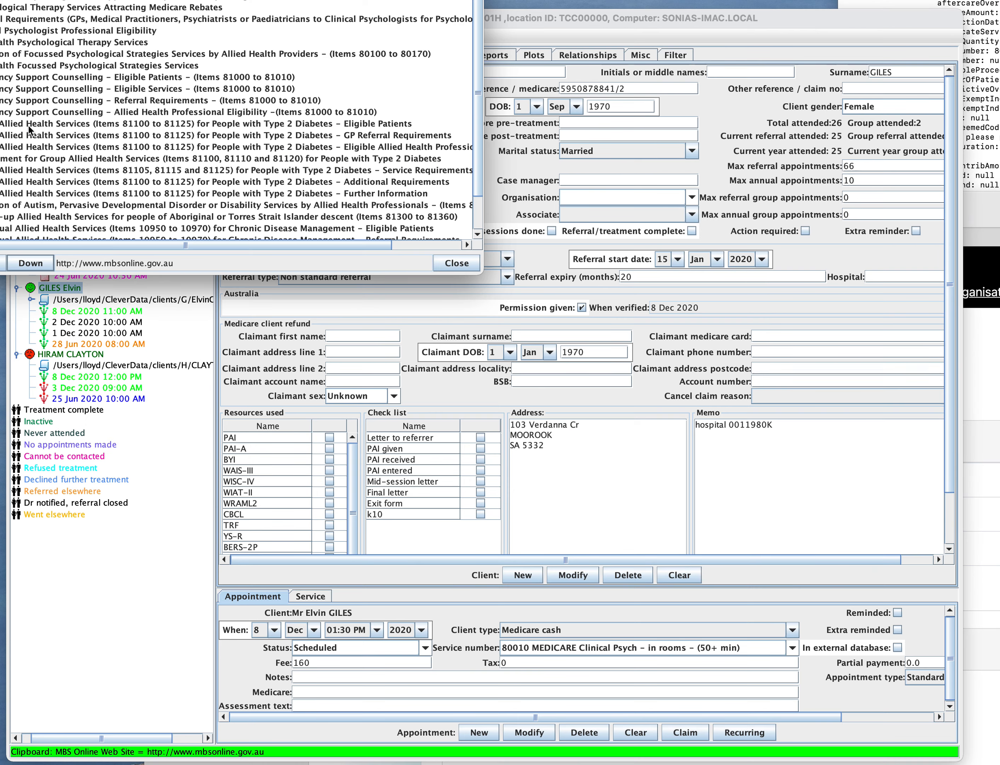
drag(194, 0, 246, 17)
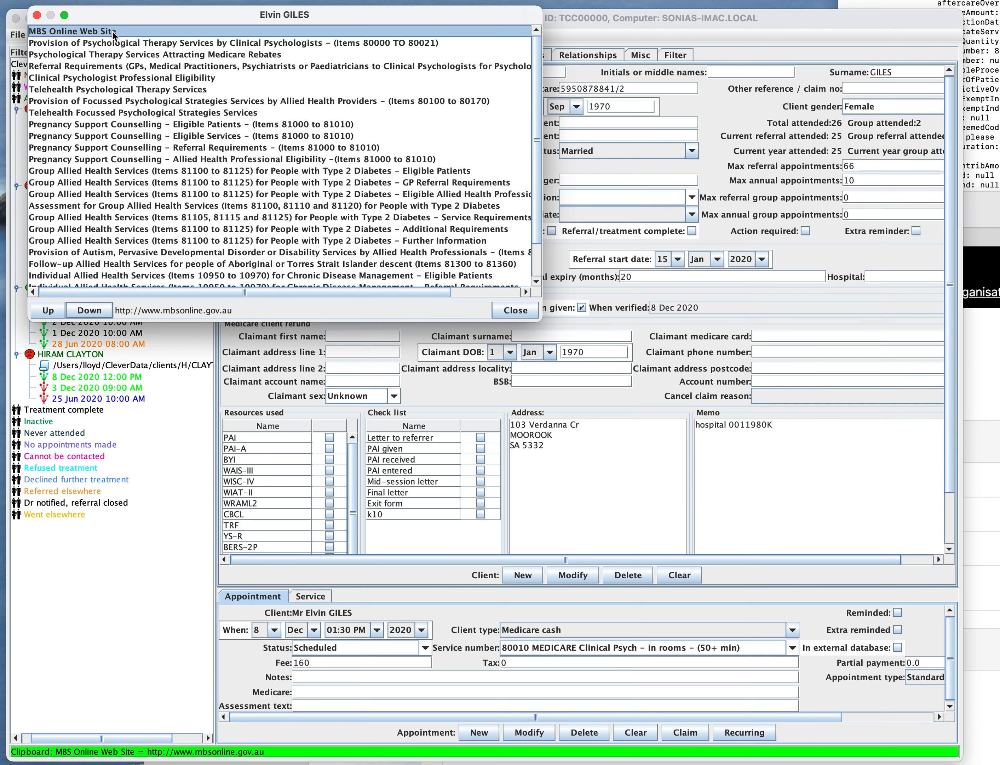
drag(129, 17, 135, 33)
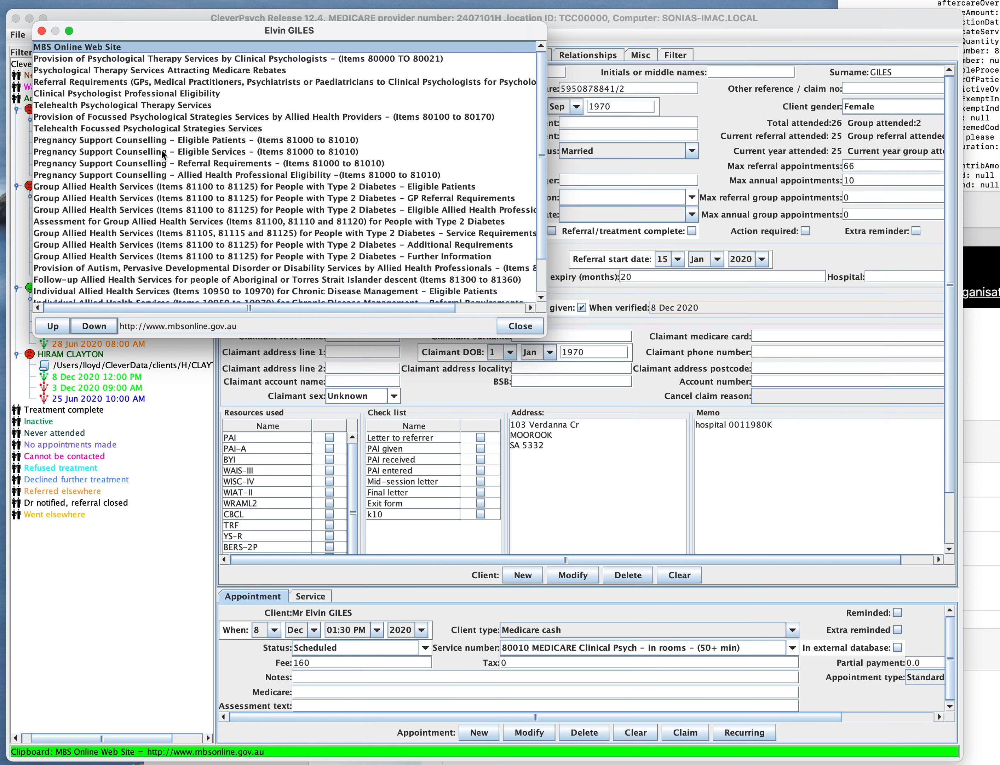
Step: Copy the MBS references for pregnancy support counselling and Type 2 diabetes group service eligible patients, and finally the MBS Online Web Site address
click(162, 140)
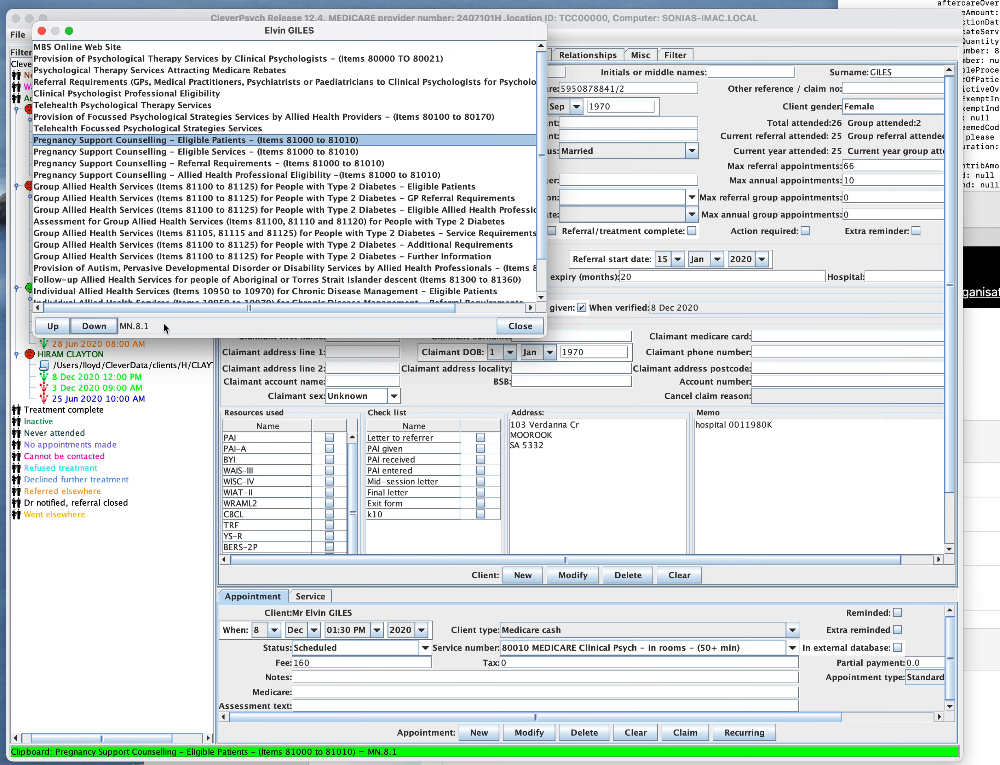
click(167, 187)
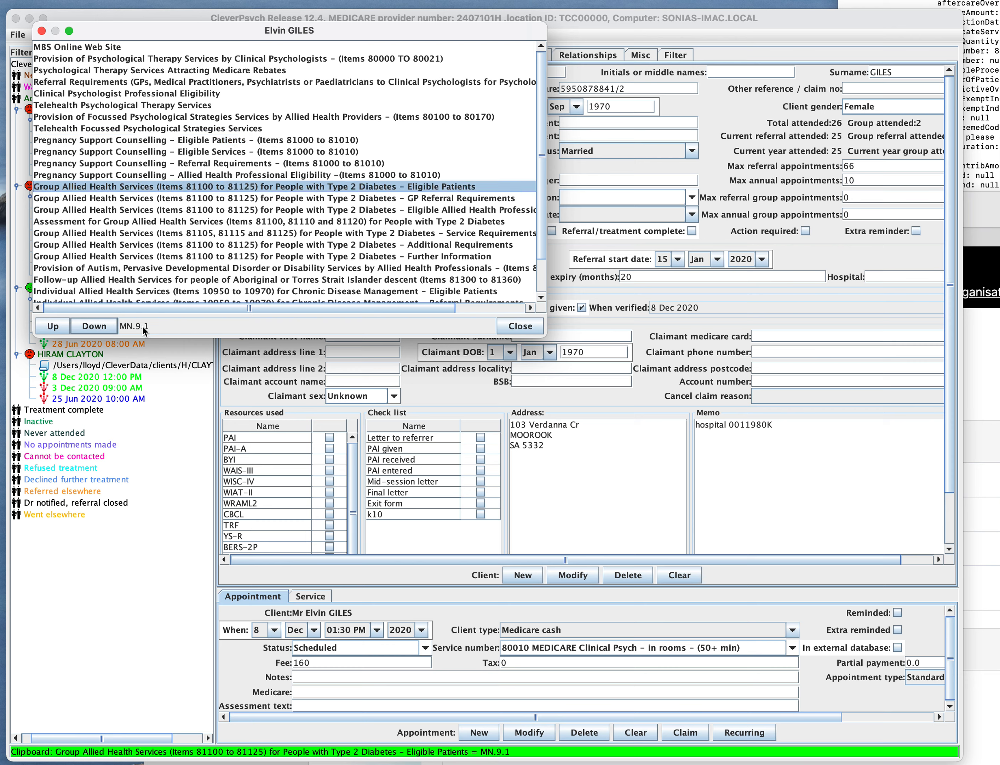
click(98, 48)
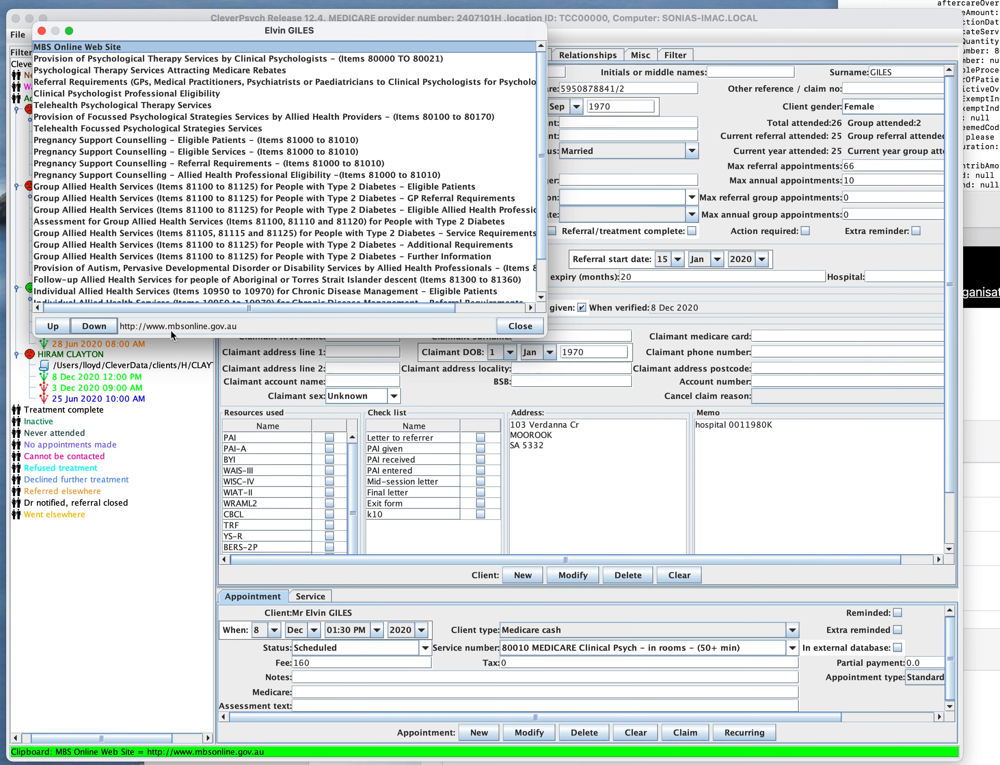
click(980, 275)
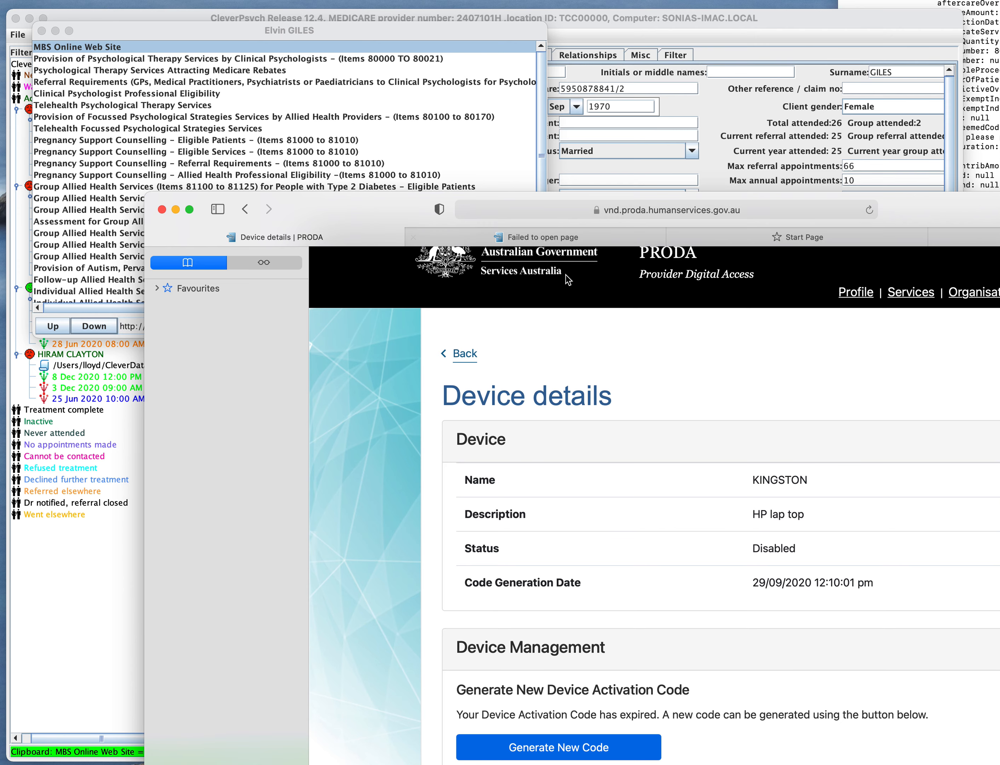
click(863, 237)
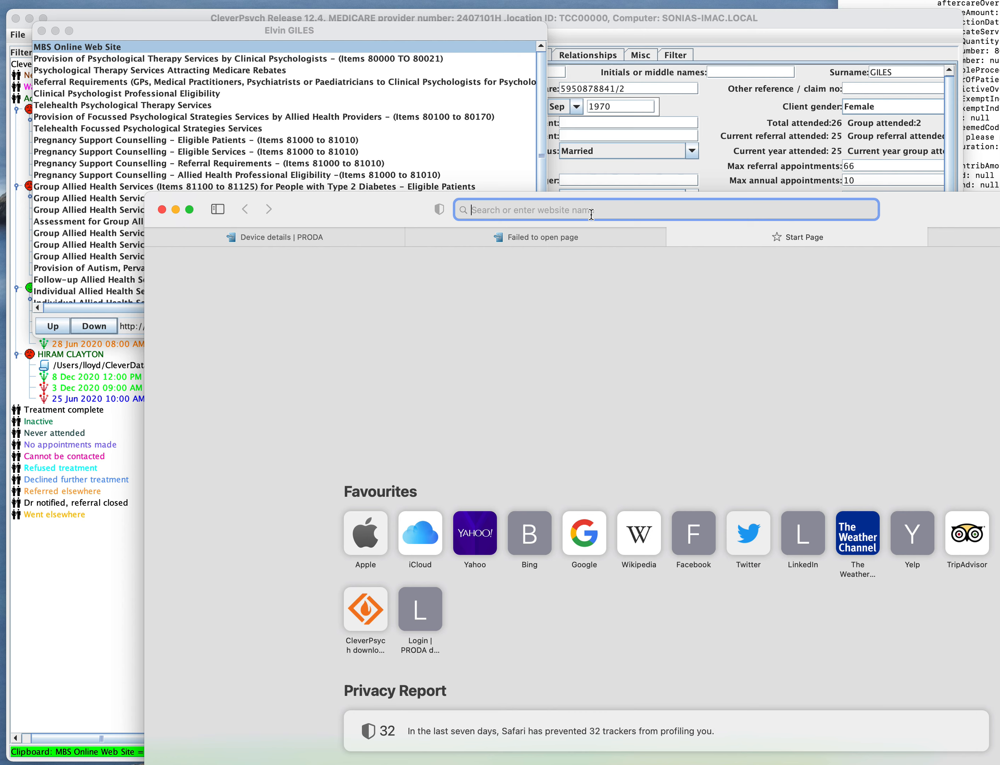
text(http://www.mbsonline.gov.au)
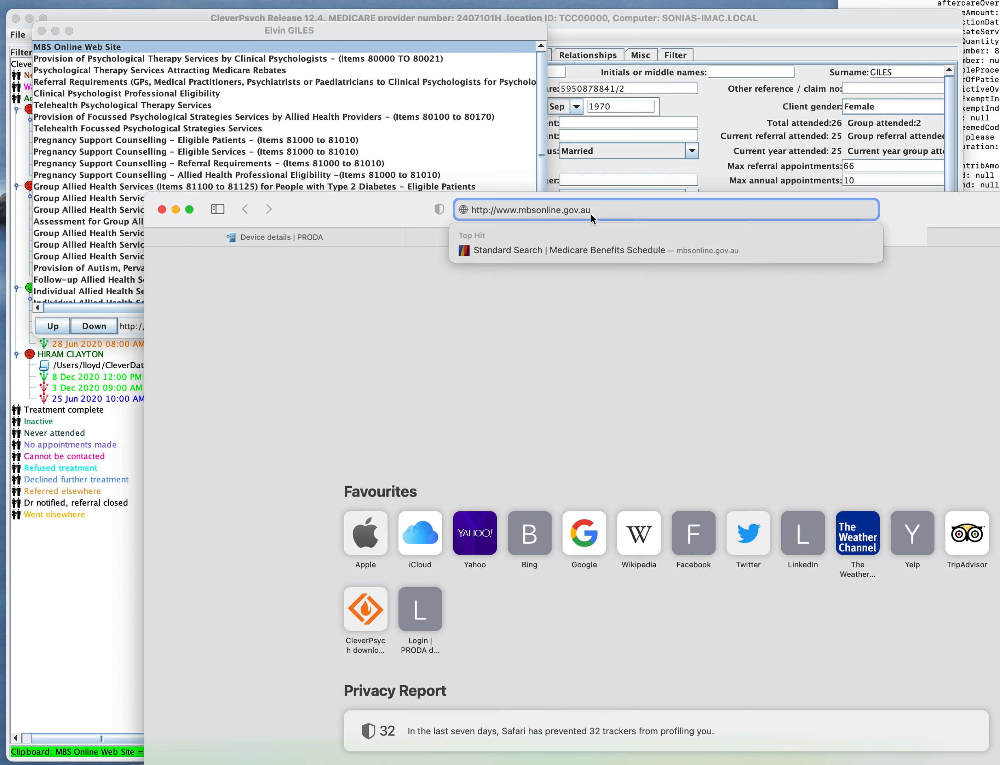
click(104, 233)
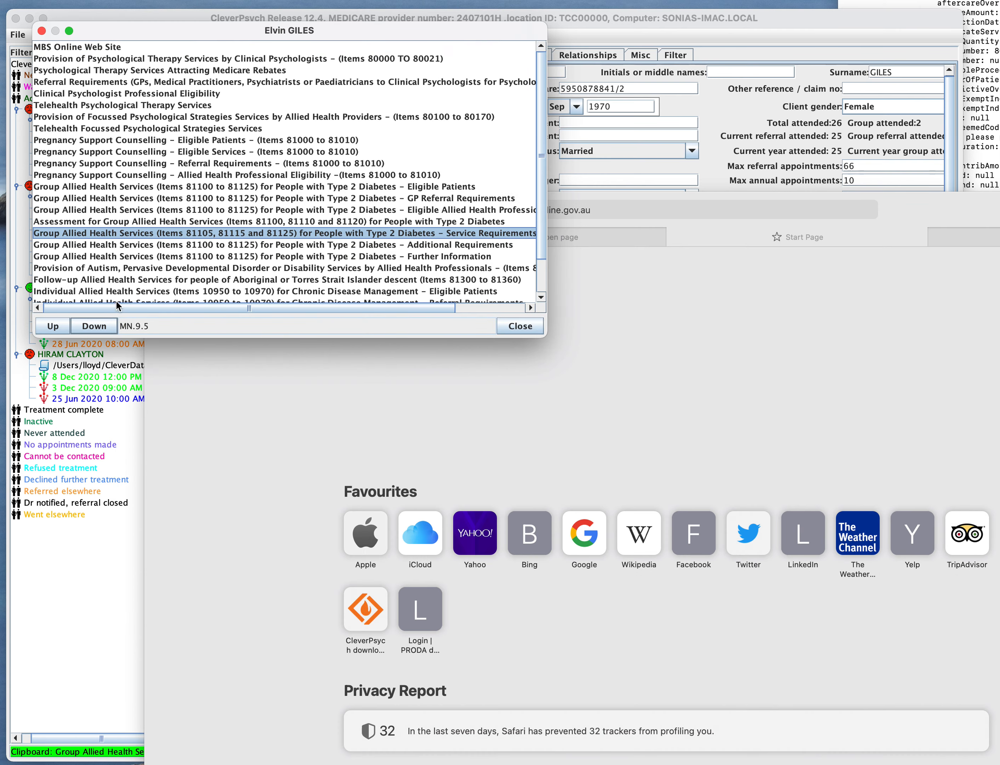
click(762, 23)
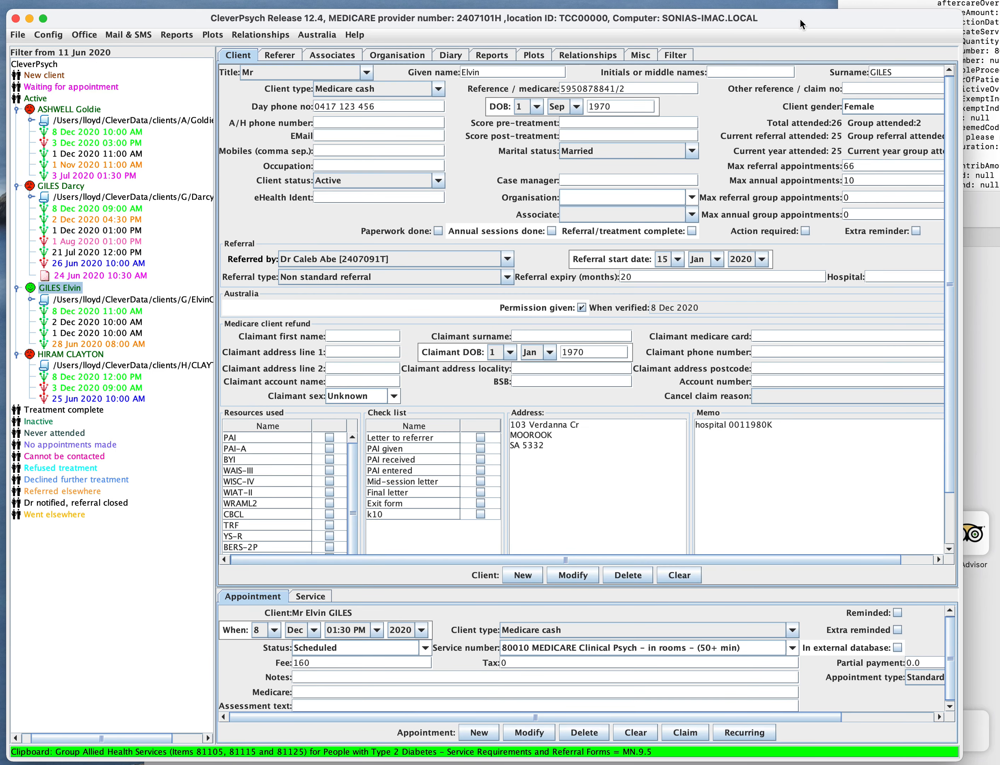
drag(801, 24, 795, 36)
click(994, 203)
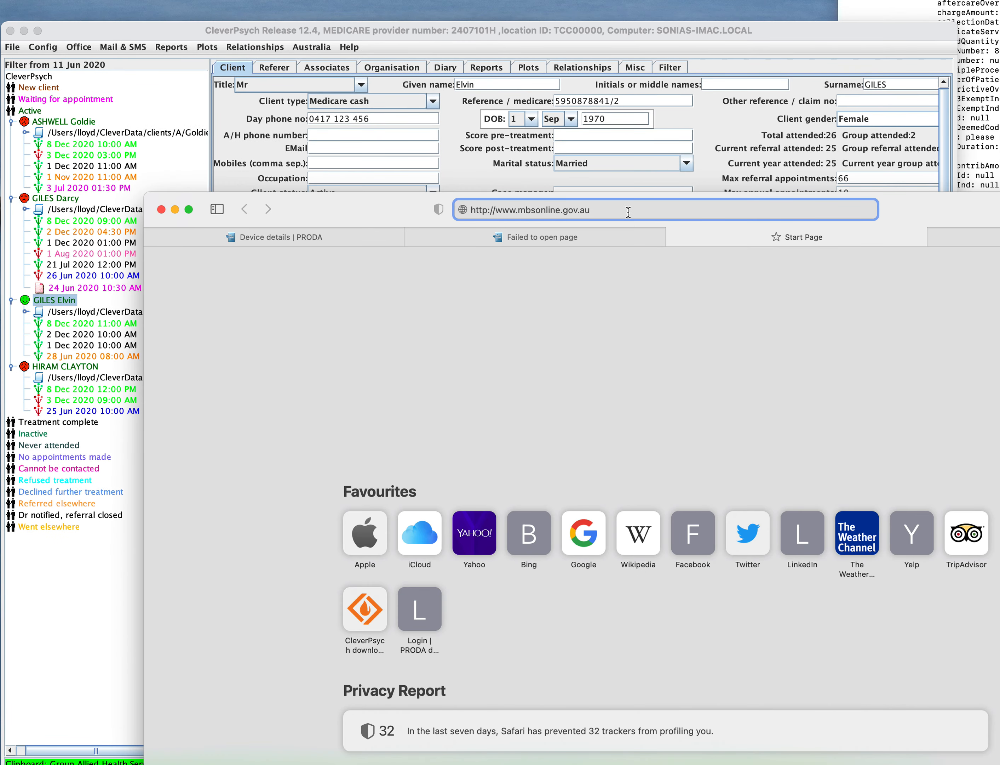
key(Return)
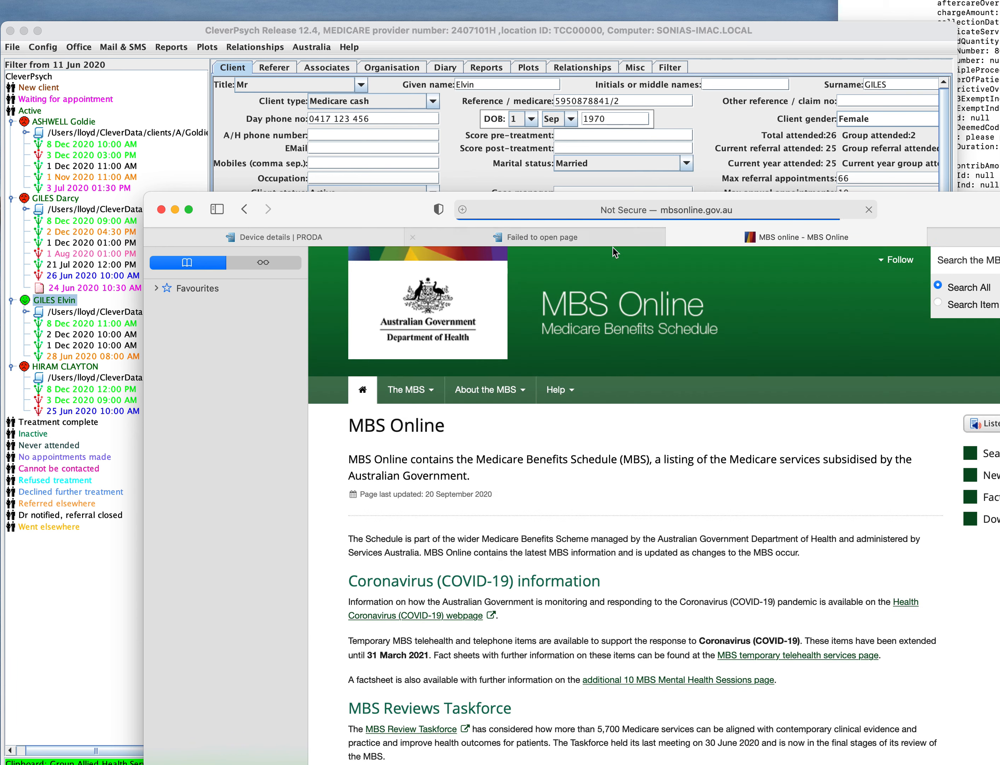
Step: Return to CleverPsych, reopen the MBS information list, and copy the reference for the Clinical Psychologists referral requirements
drag(893, 206, 808, 189)
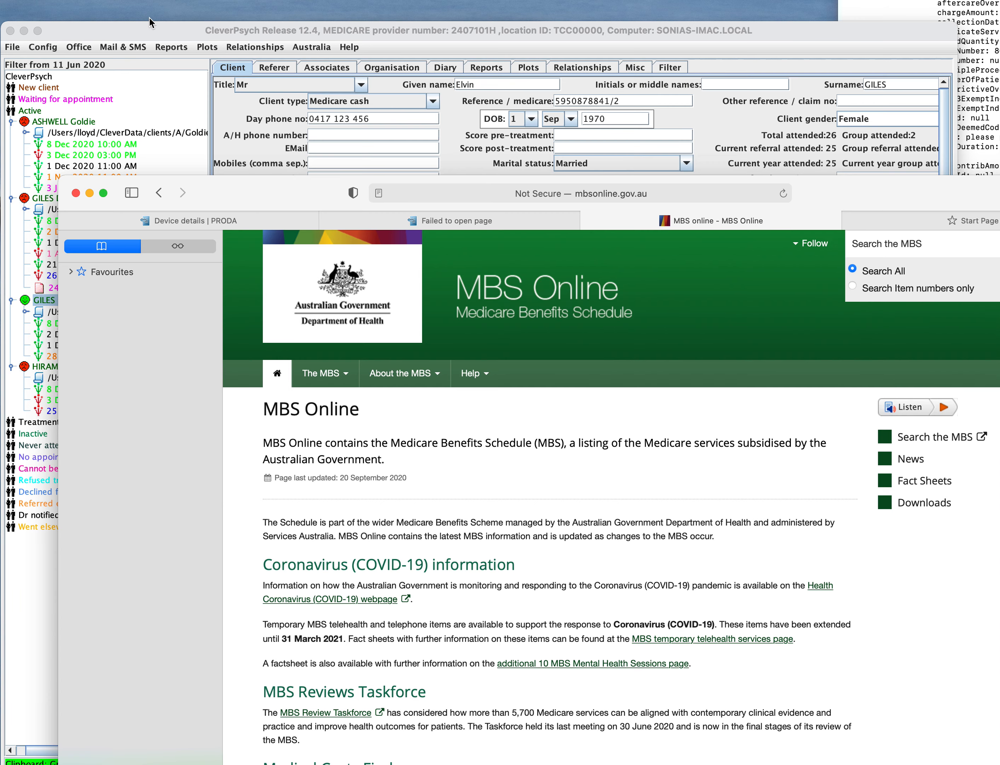
click(12, 48)
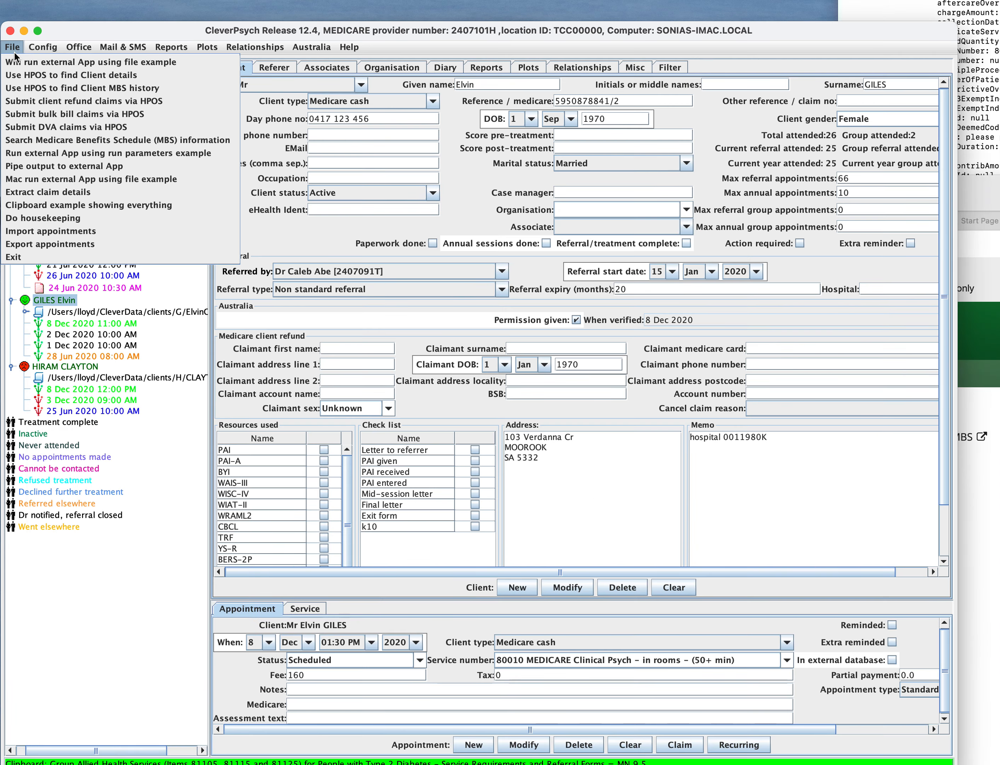
mouse_move(54, 47)
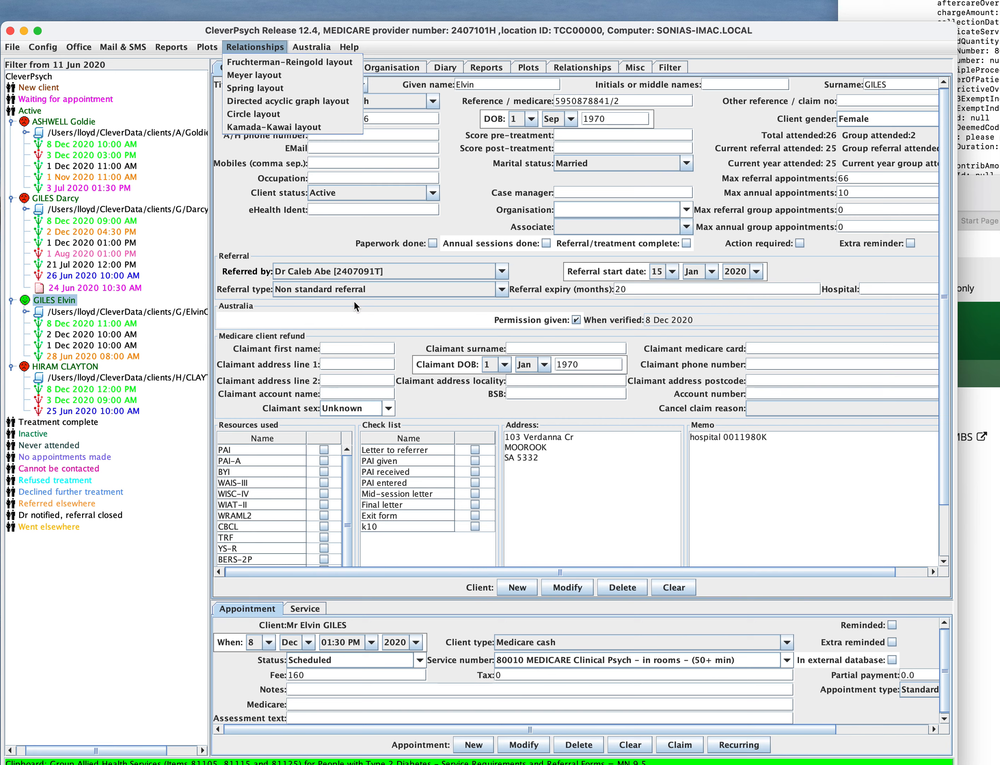
drag(337, 17, 396, 98)
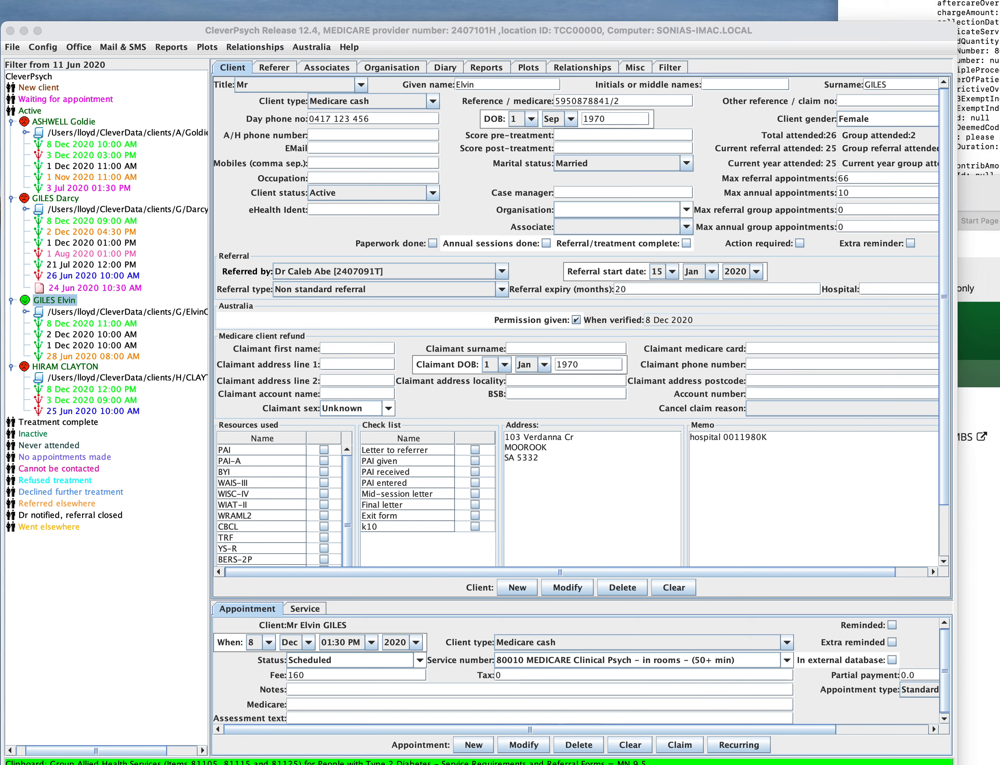
click(16, 52)
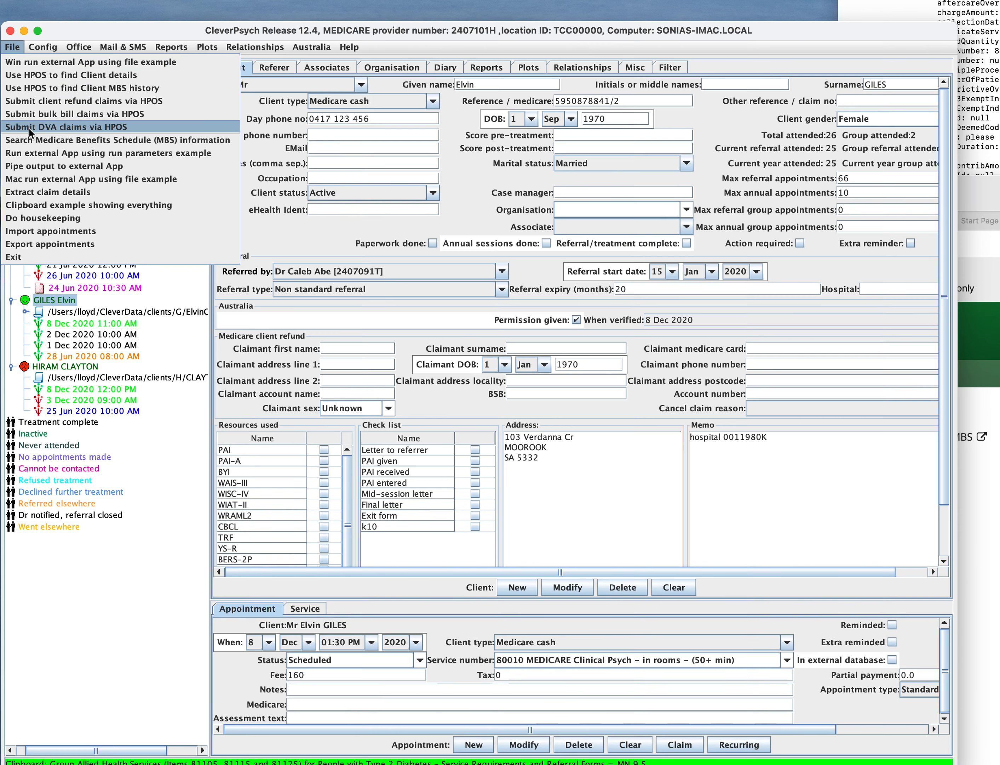
click(29, 139)
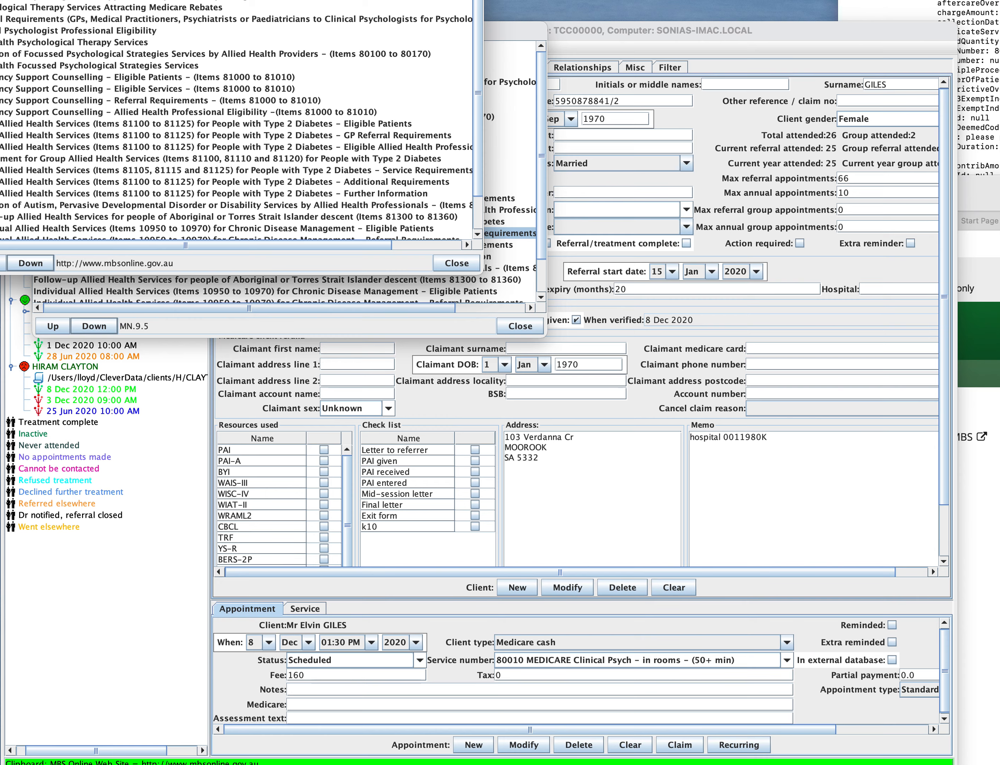
drag(149, 1, 269, 530)
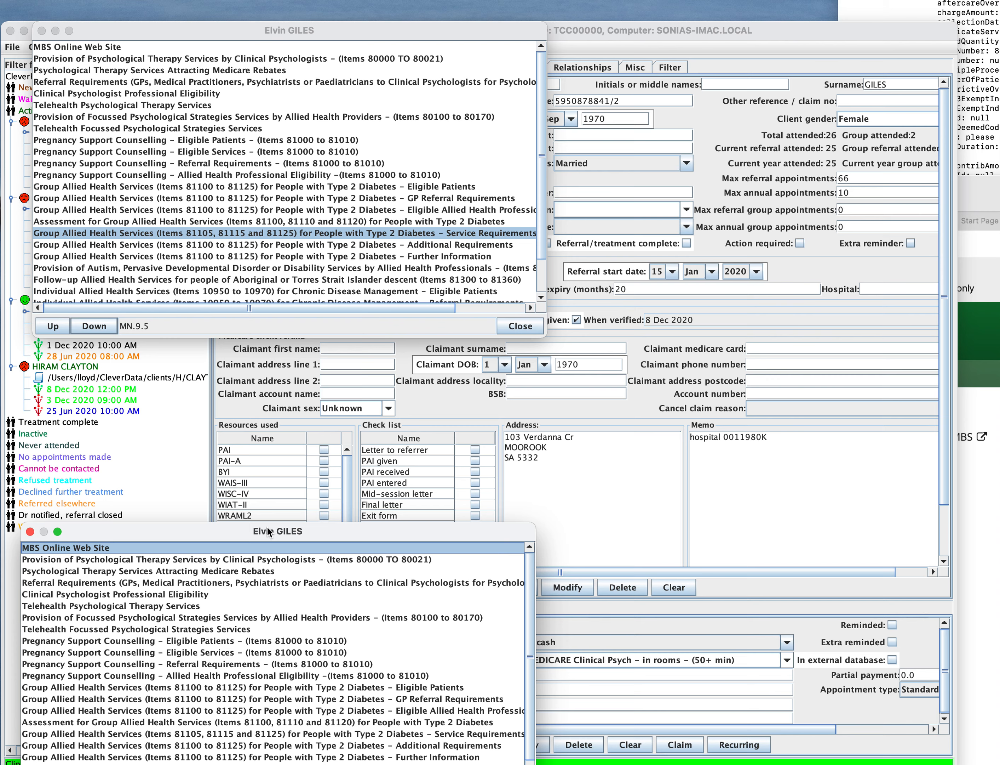
click(106, 583)
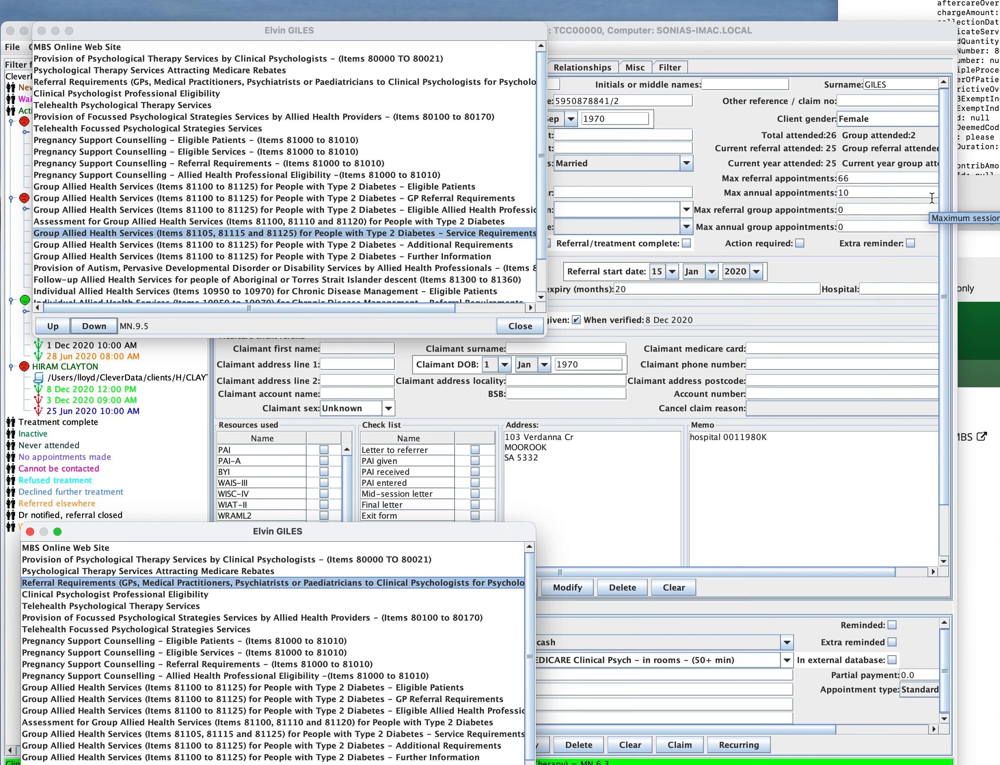
Step: Switch to Safari and search MBS Online for note MN.6.3
click(985, 200)
click(903, 247)
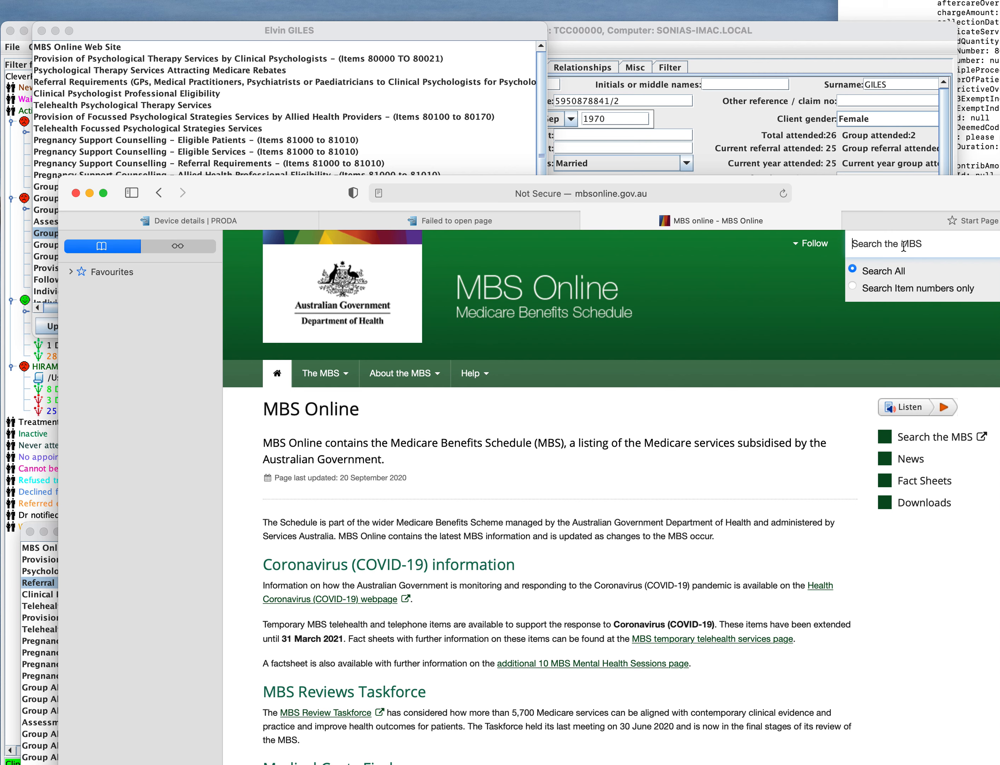
text(MN.6.3)
key(Return)
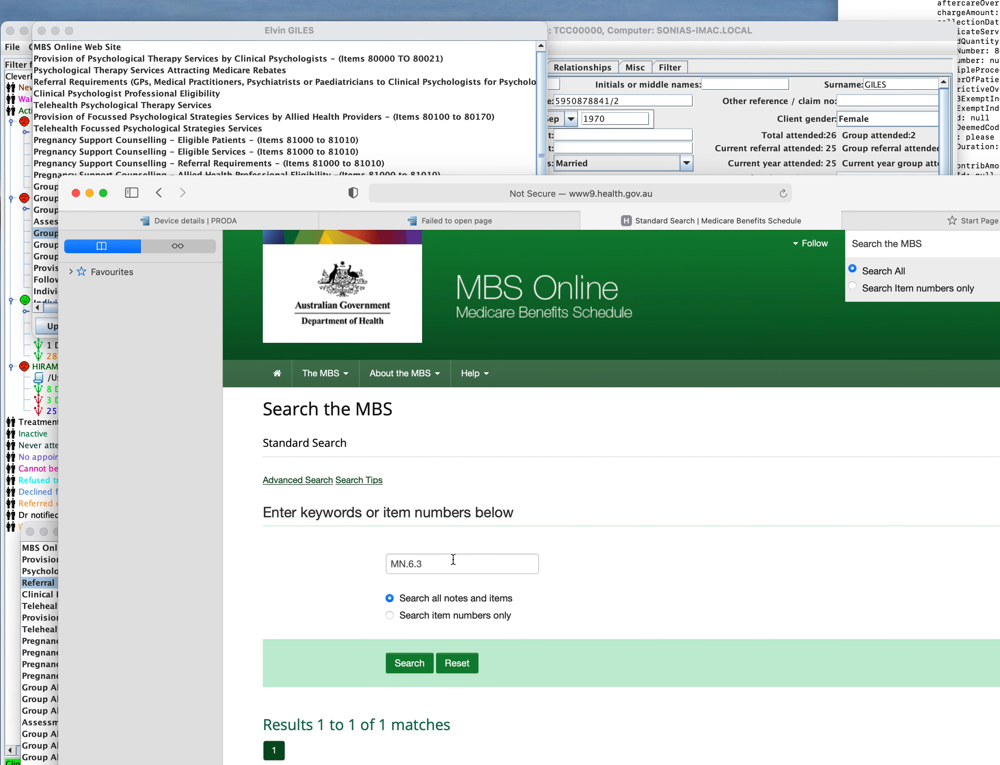
click(409, 663)
scroll(539, 484, down, 3)
scroll(539, 484, down, 5)
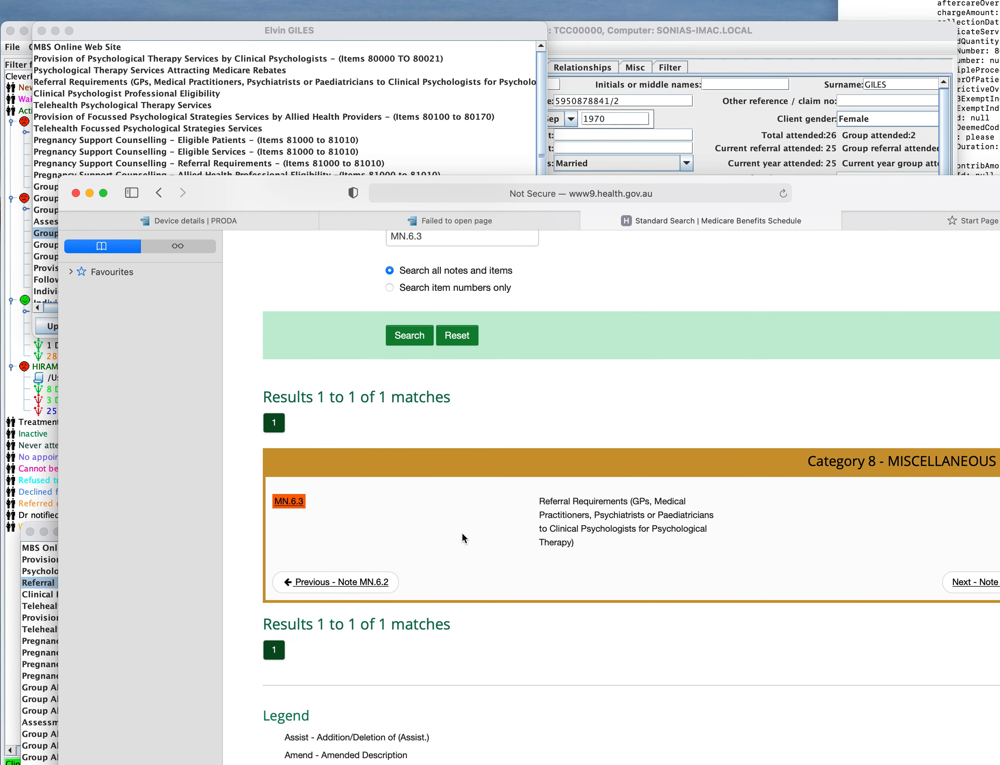
Step: Open note MN.6.3 from the search results and read through its referral requirements
click(289, 501)
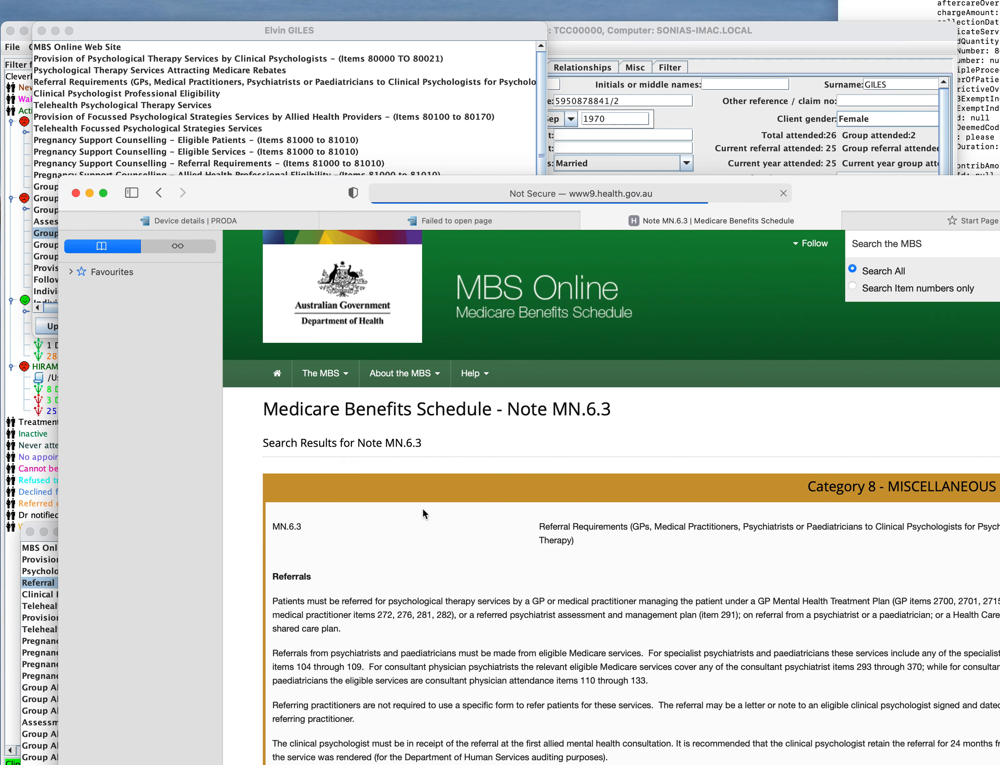
click(643, 363)
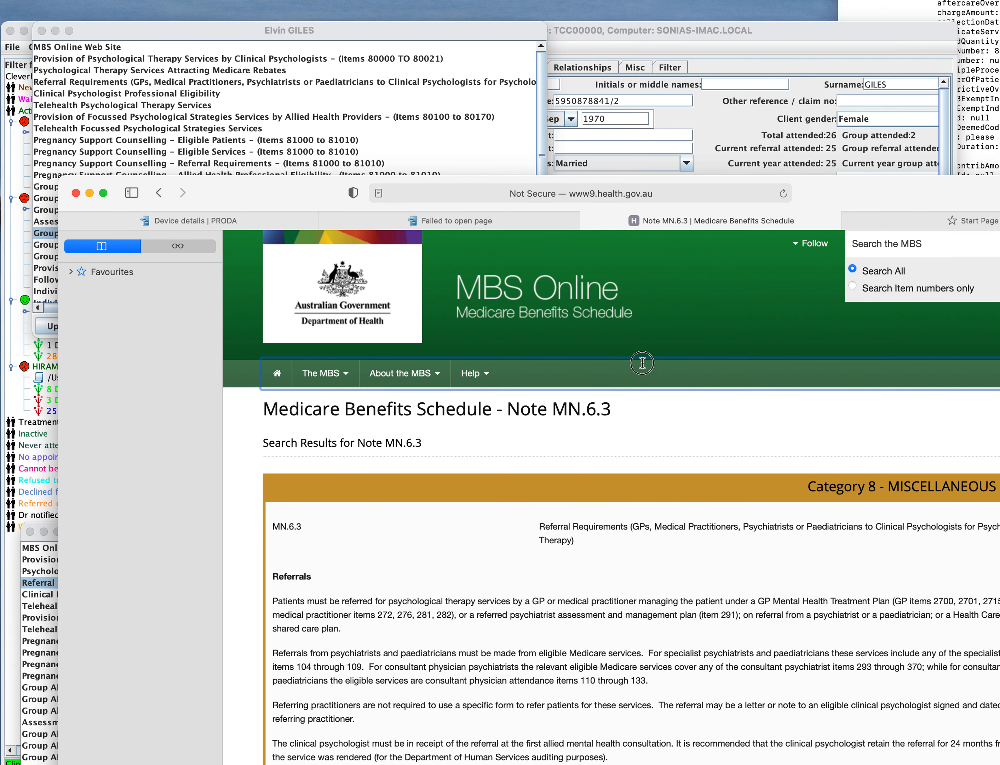
drag(642, 363, 643, 337)
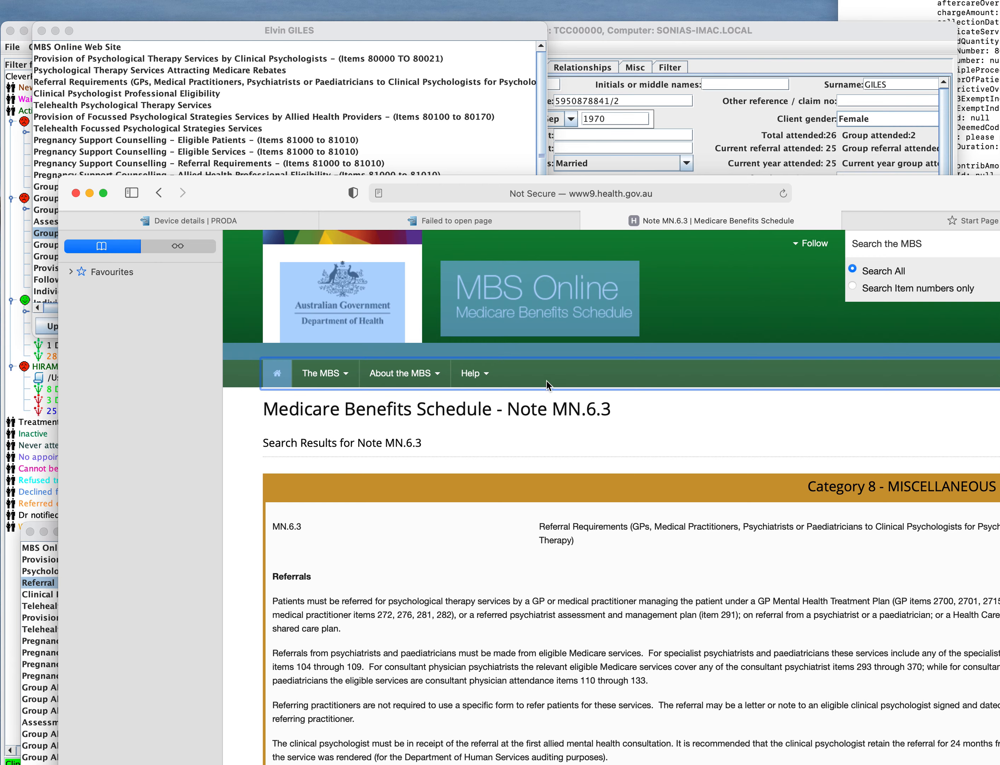
scroll(503, 566, down, 5)
scroll(503, 567, down, 6)
scroll(500, 562, up, 10)
Step: Search MBS Online for item 80010 and review the descriptions and fees of the matching items
click(868, 246)
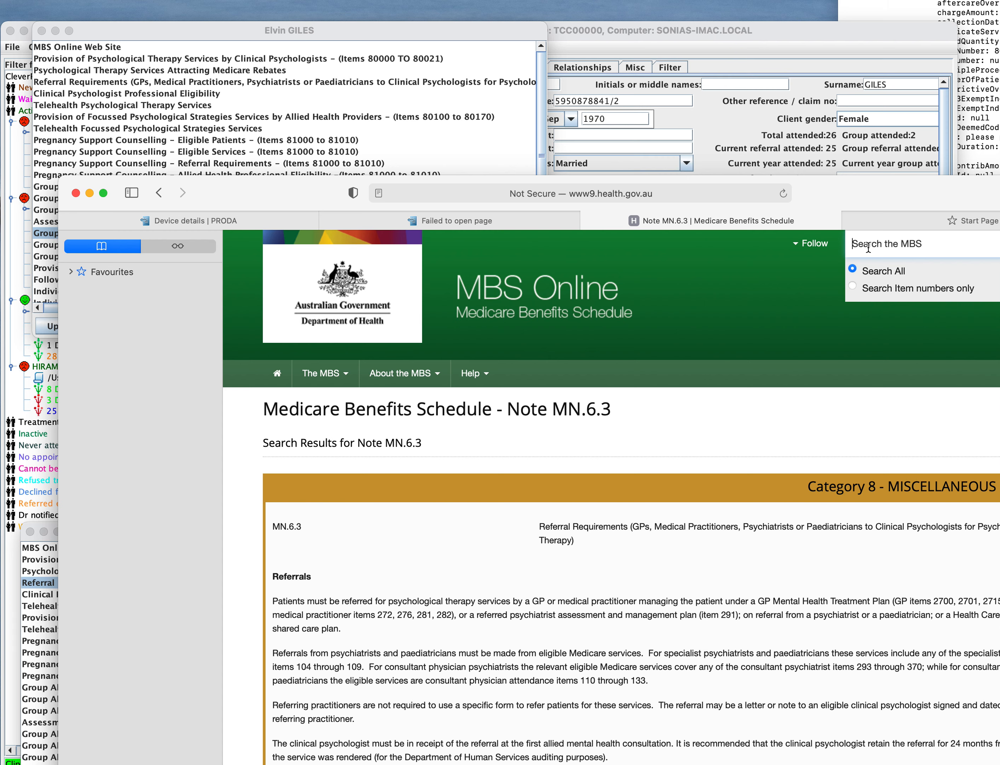
text(80010)
key(Return)
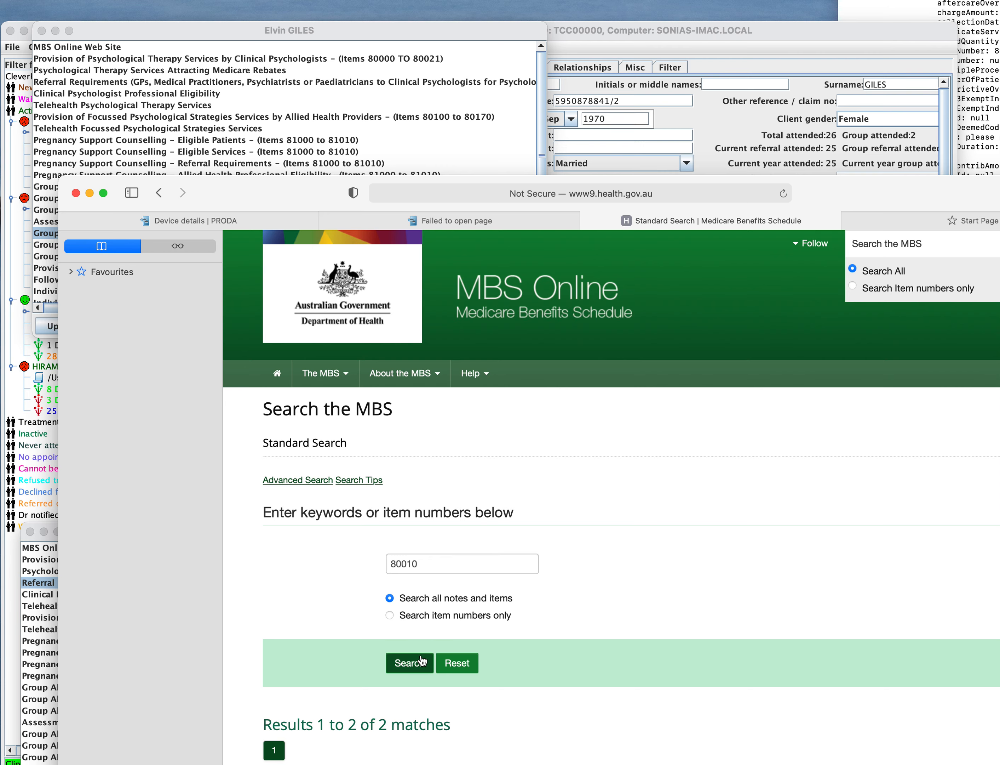
scroll(486, 627, down, 6)
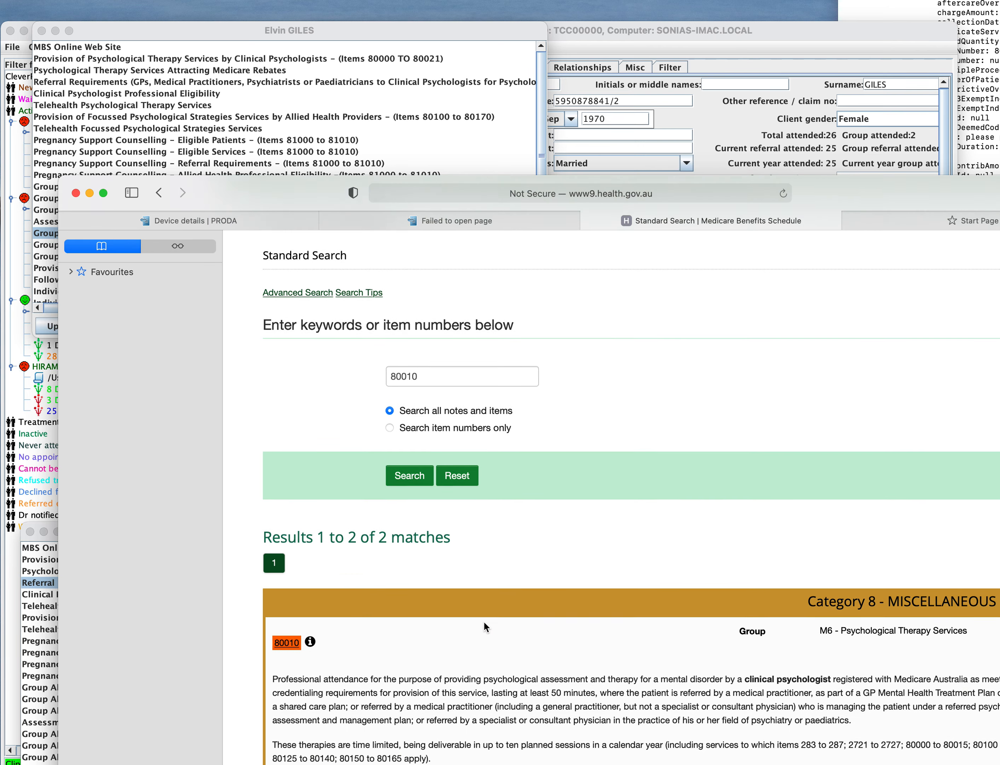
scroll(487, 626, down, 3)
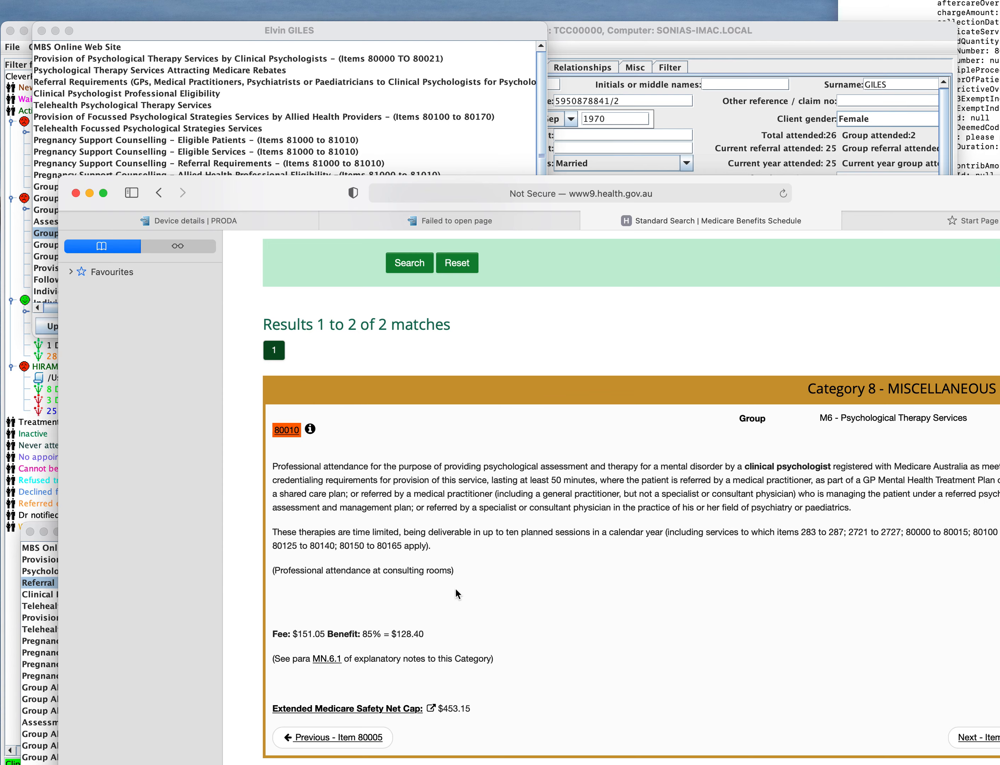
scroll(420, 634, down, 3)
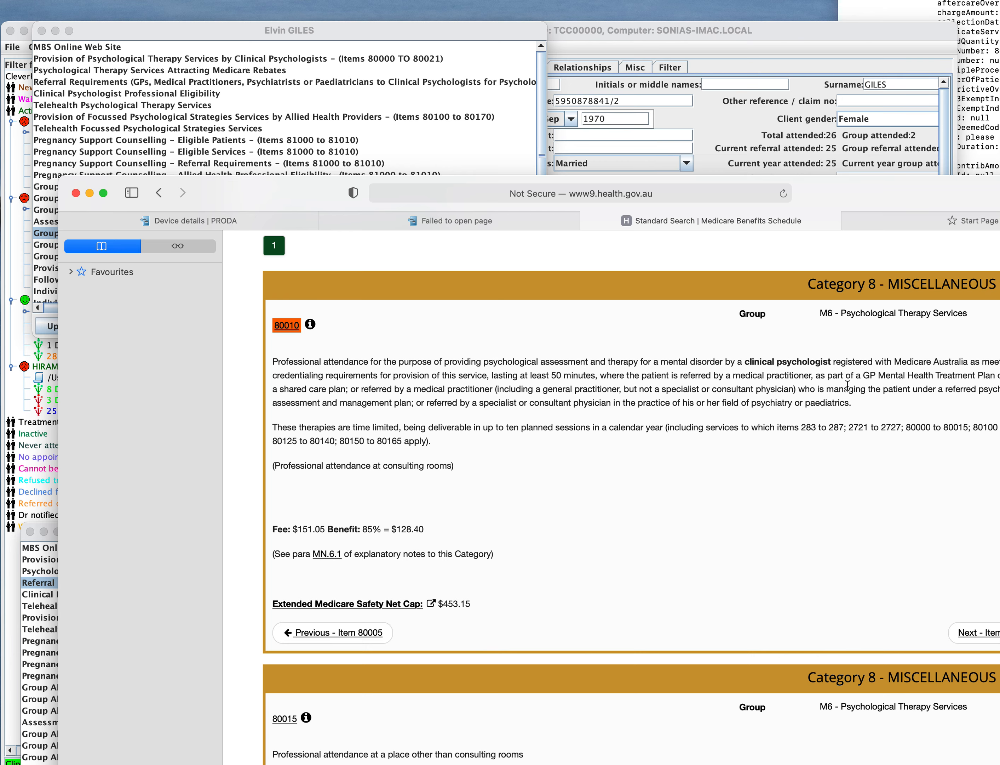
scroll(740, 545, down, 2)
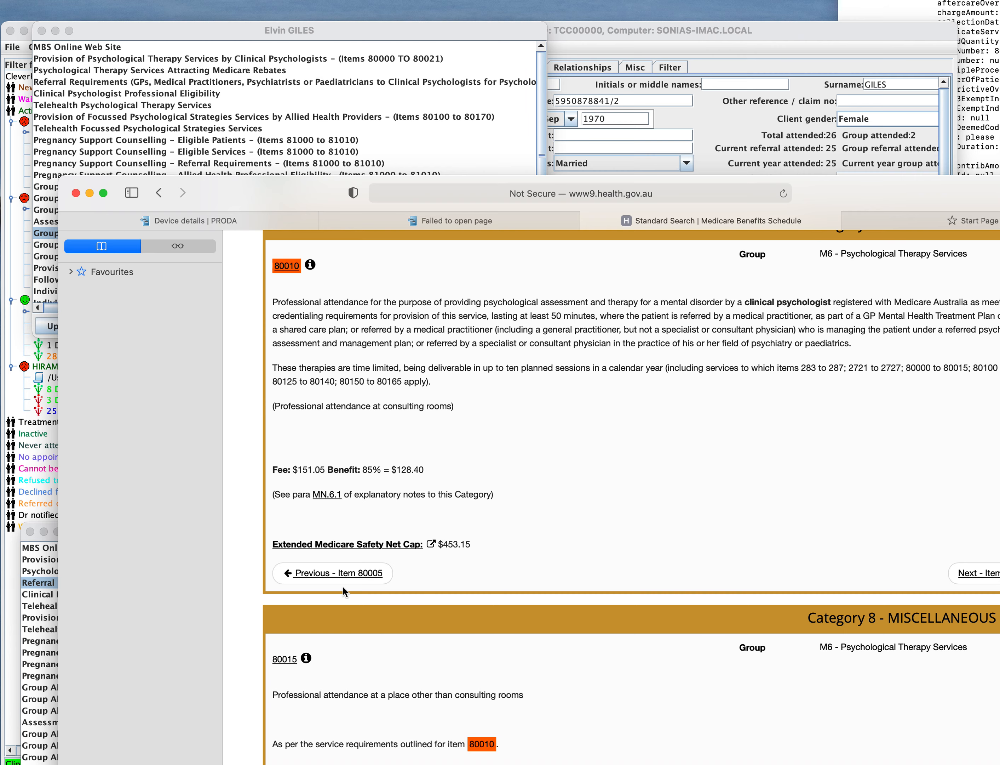
scroll(560, 583, down, 6)
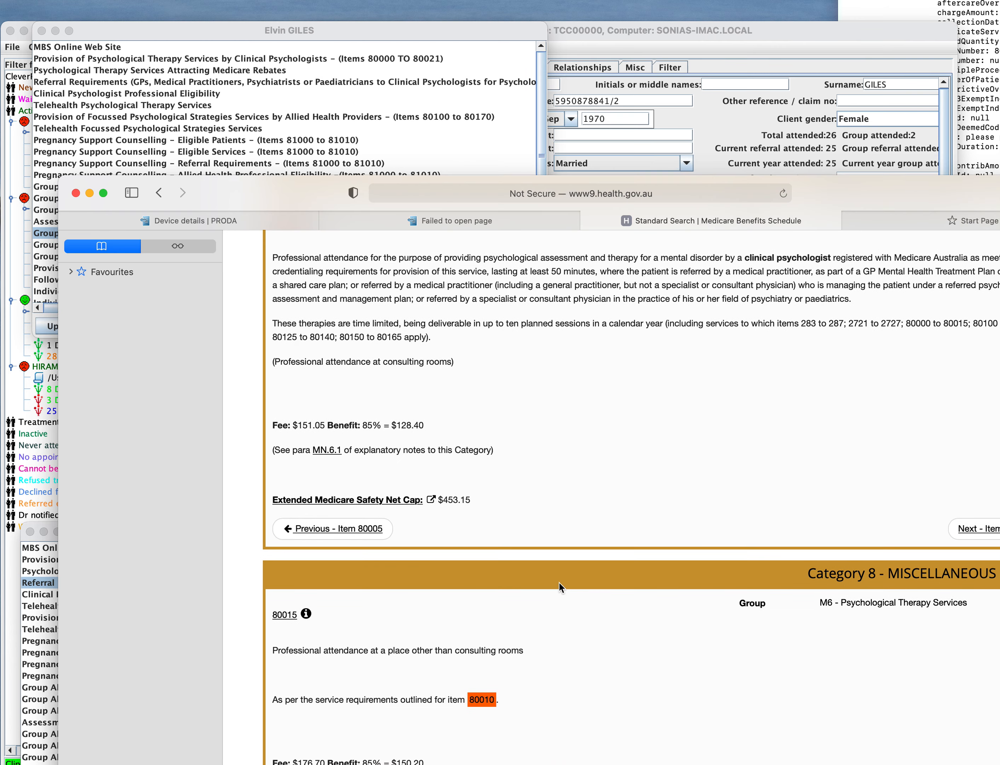
scroll(348, 252, up, 1)
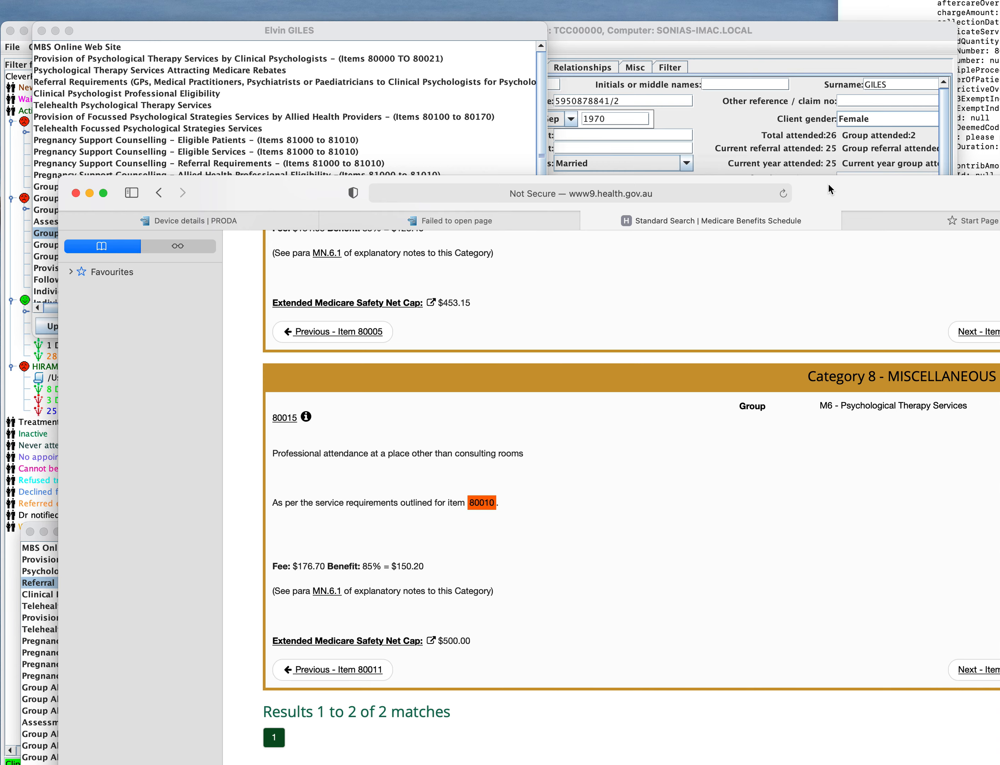
Step: Return to the CleverPsych main window, closing the MBS information list that covers the client form
drag(829, 182, 896, 340)
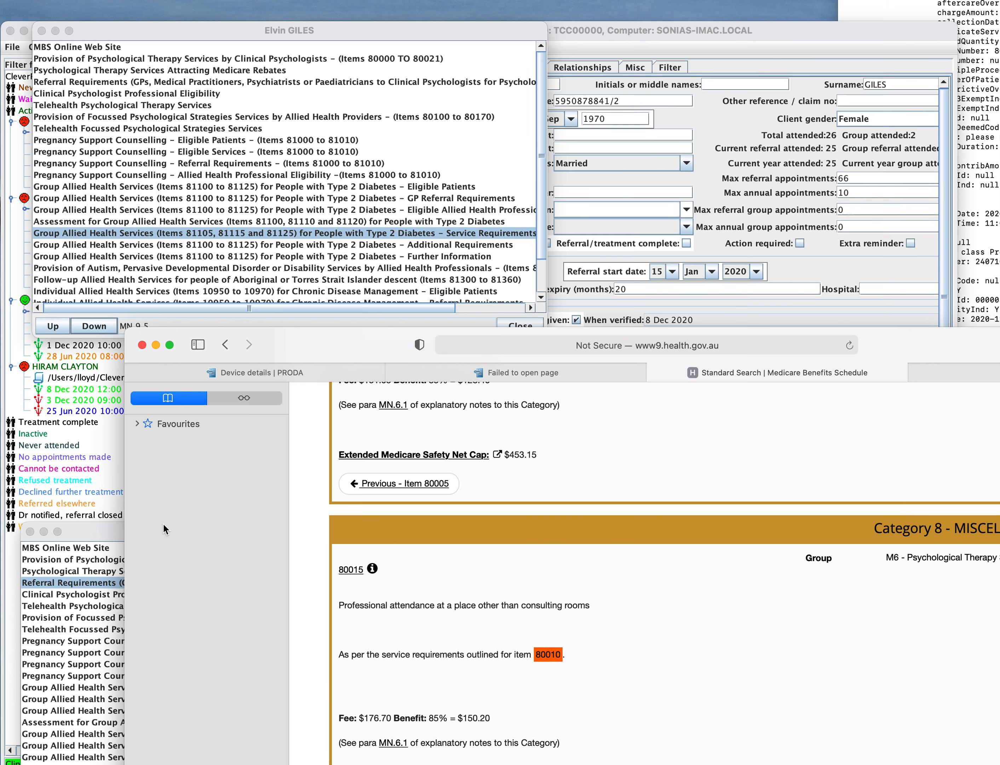
click(614, 14)
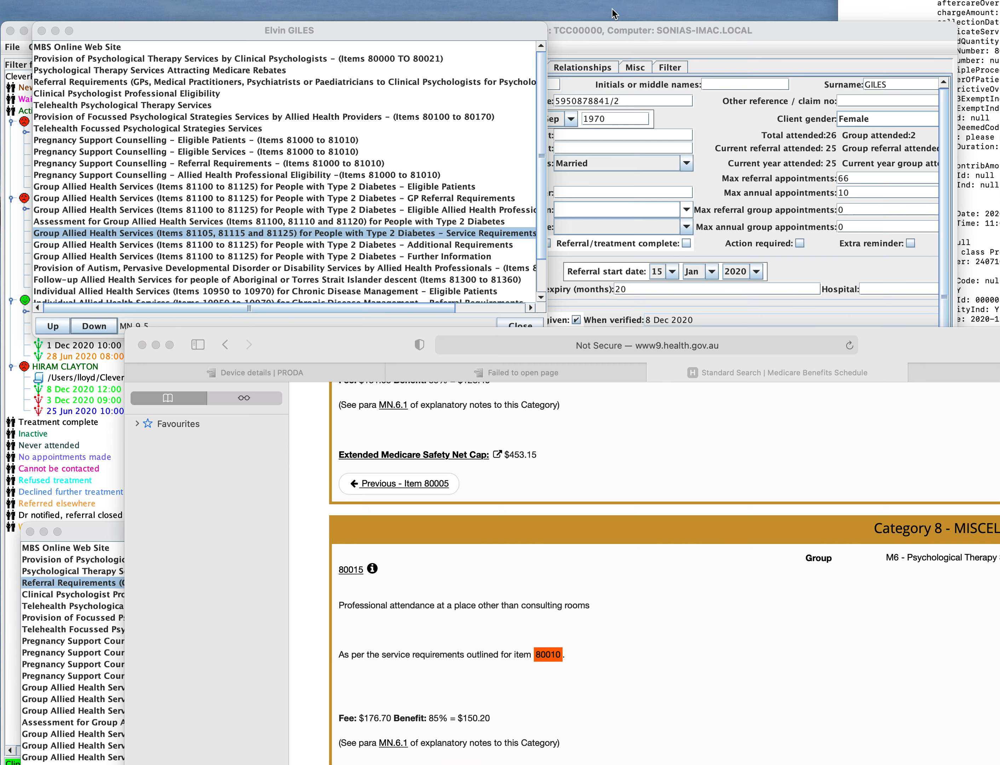
click(42, 31)
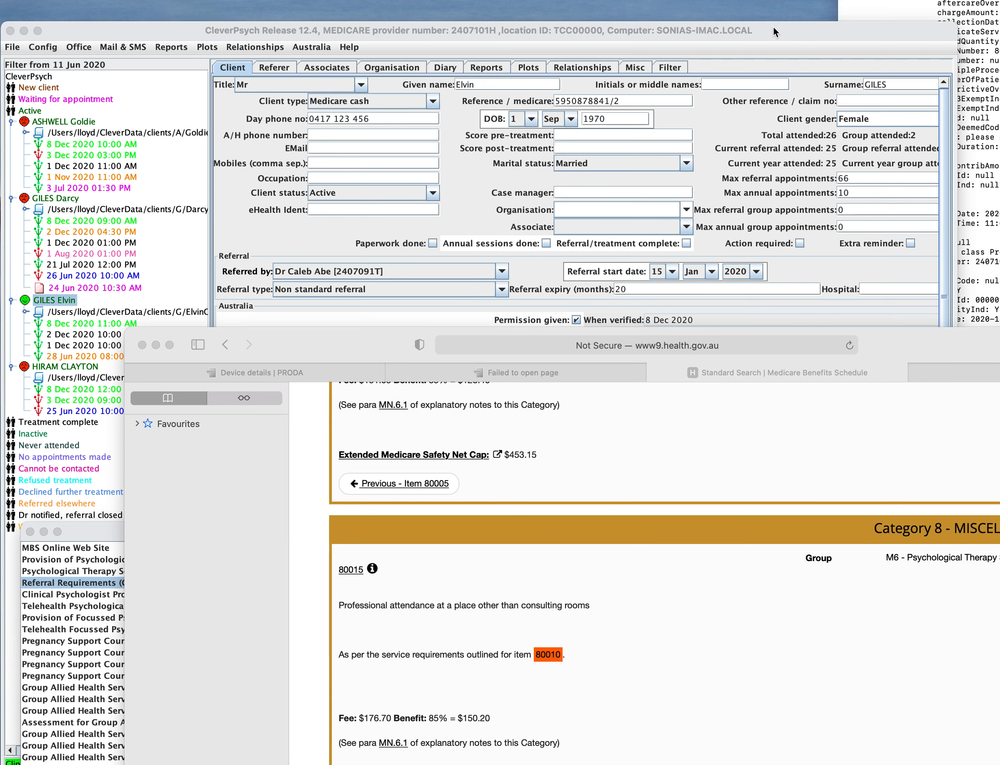
click(784, 35)
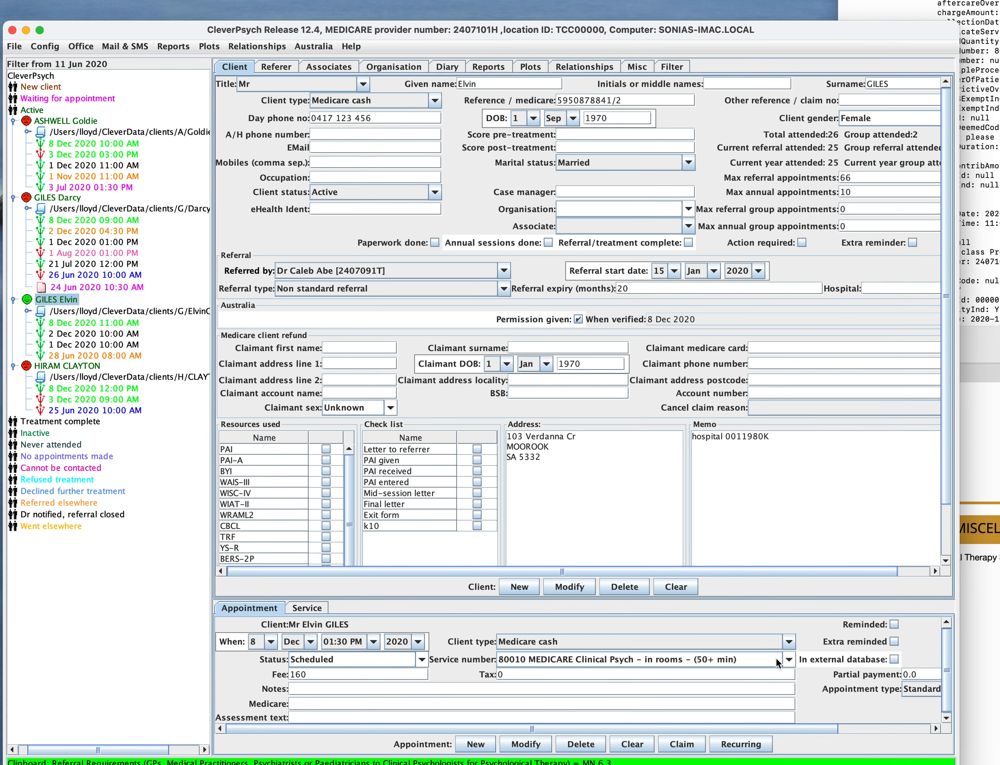
Step: Review the appointment's service number options and the service number list configuration file, then close the file without saving
click(789, 659)
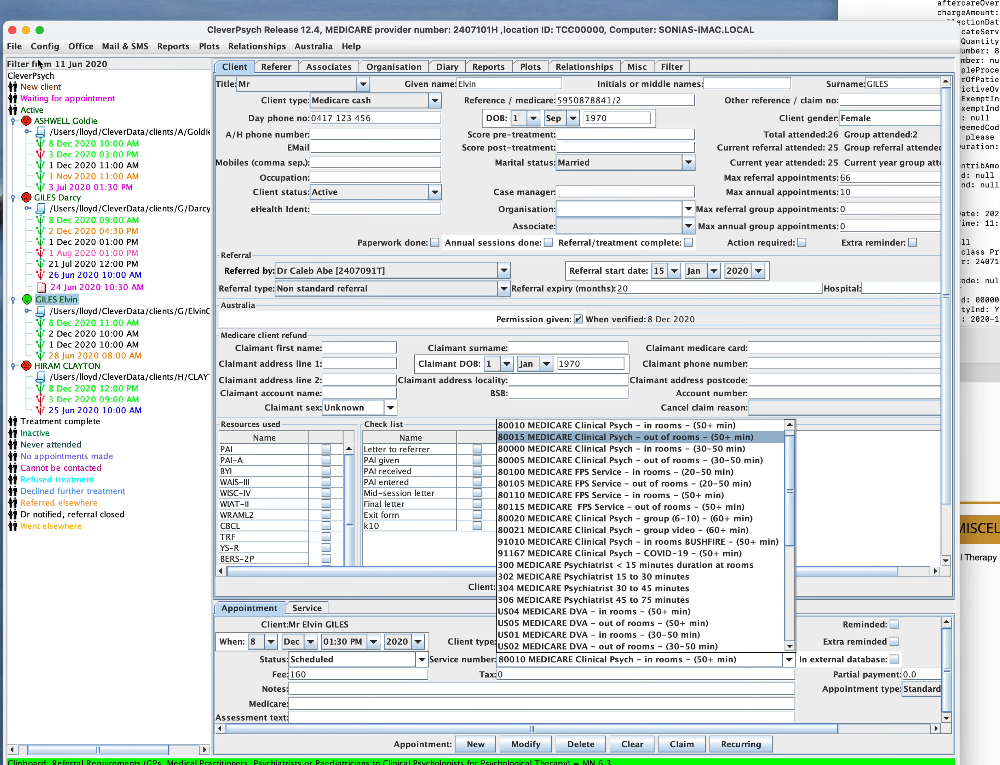
click(42, 48)
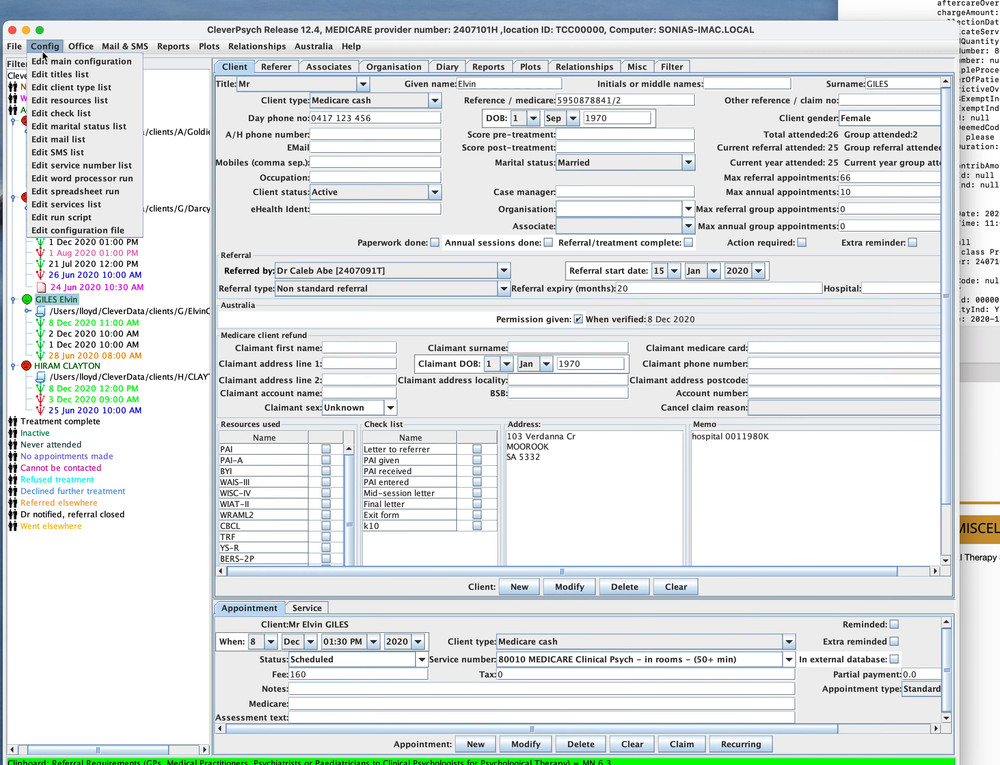
click(65, 166)
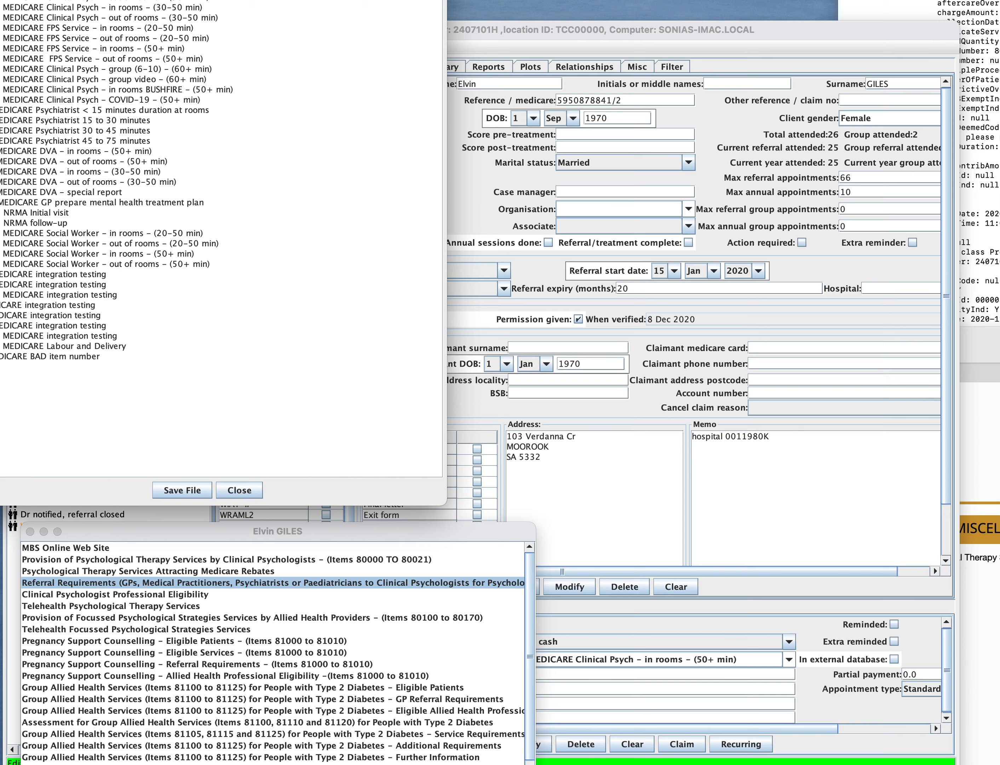
drag(446, 0, 518, 73)
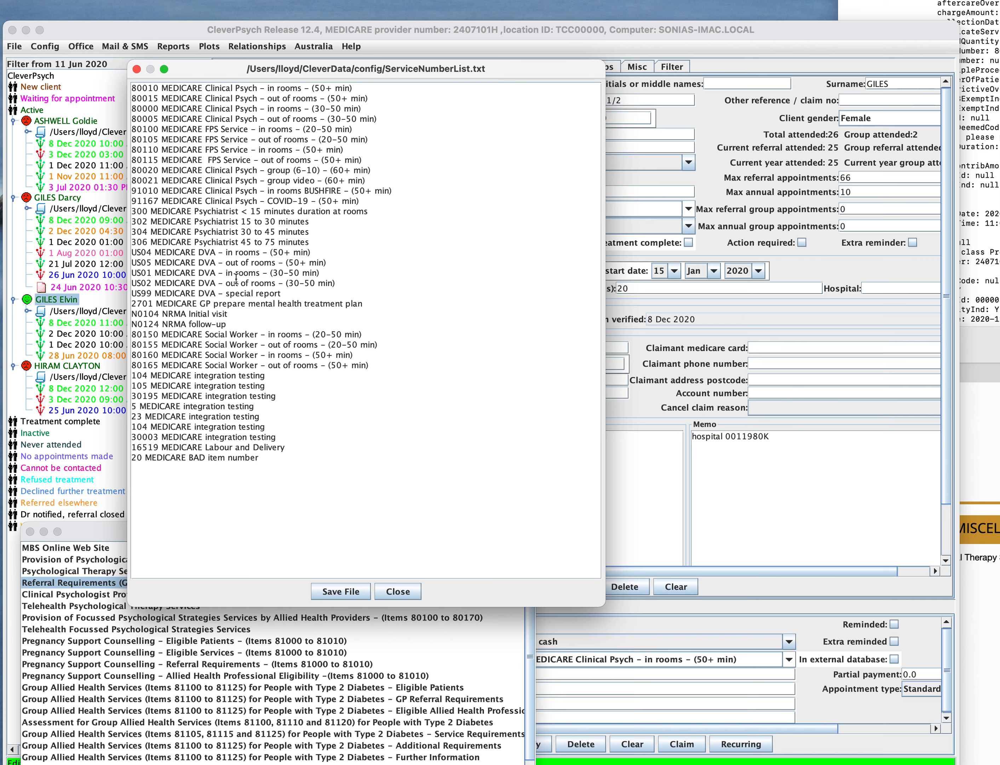
click(398, 591)
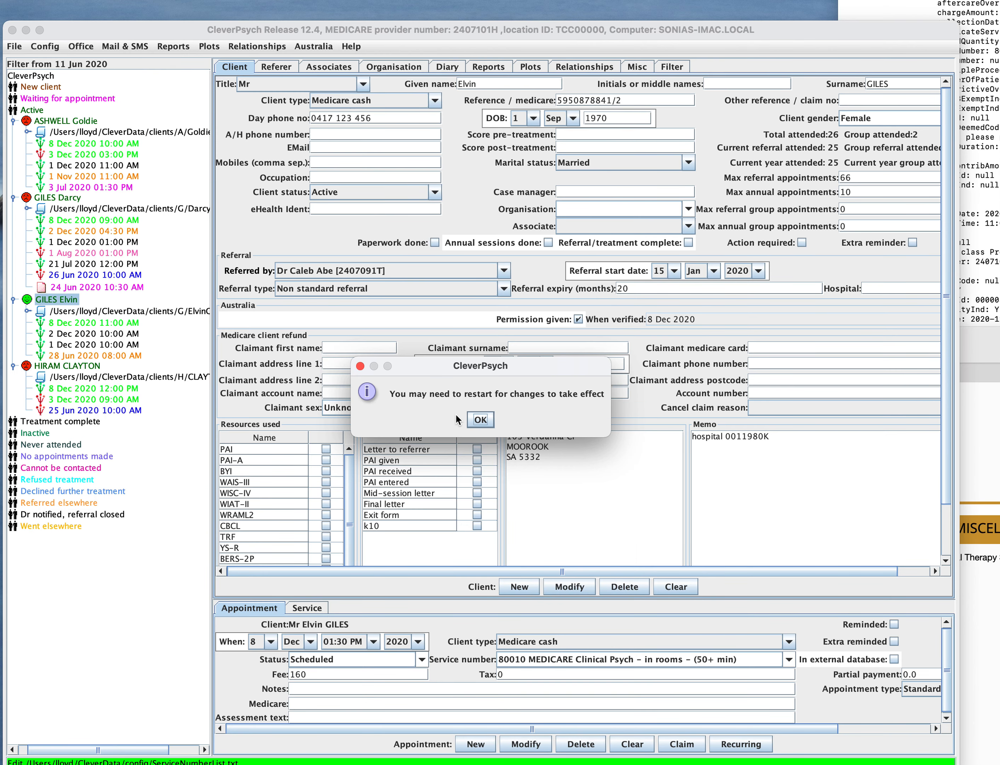
click(479, 420)
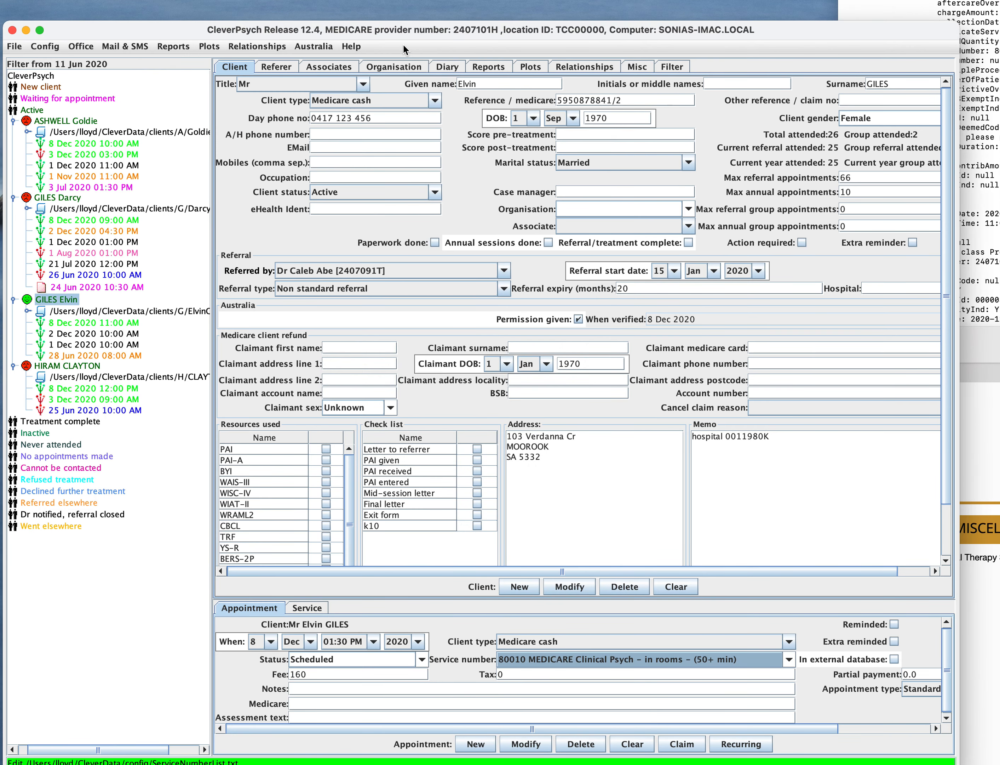
Step: Open the DVA client's record, view the 8 Dec 2020 12:00 PM appointment and select the 3 Dec 2020 09:00 AM one
mouse_move(185, 36)
mouse_down()
mouse_move(196, 16)
mouse_move(197, 28)
mouse_up()
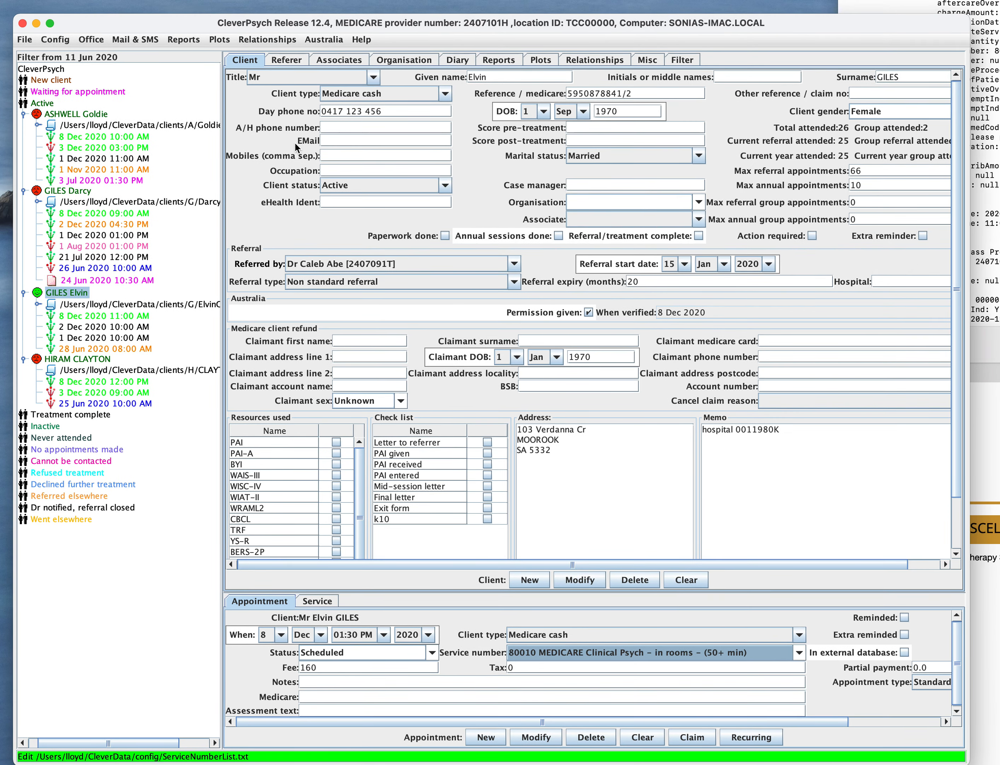
click(87, 360)
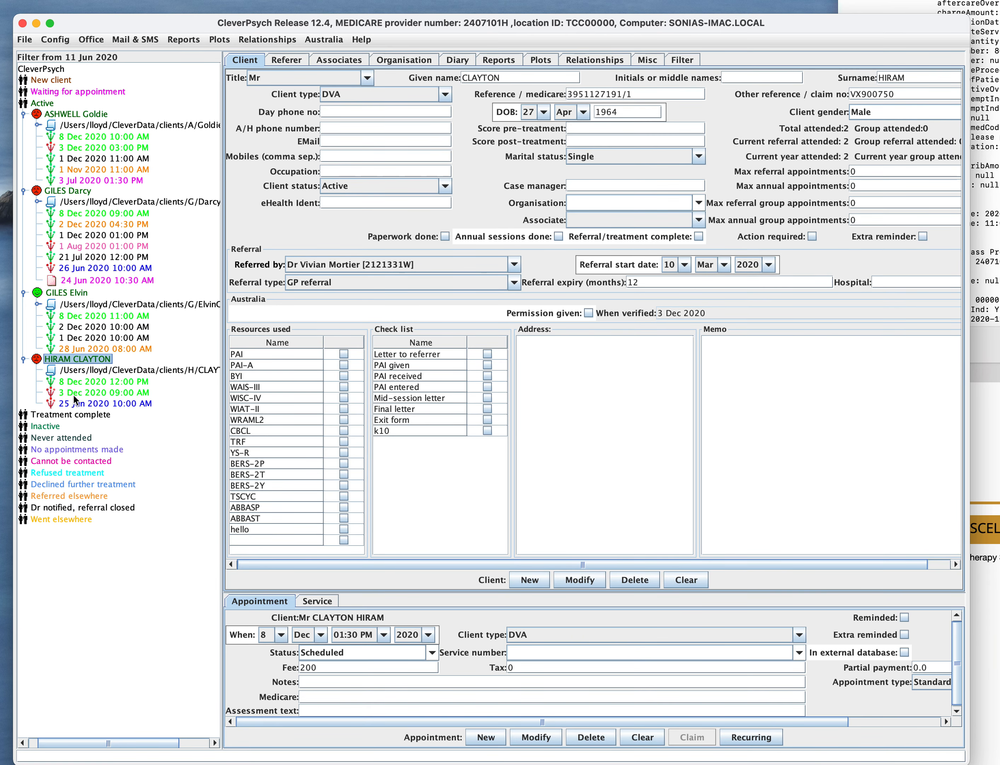
click(80, 383)
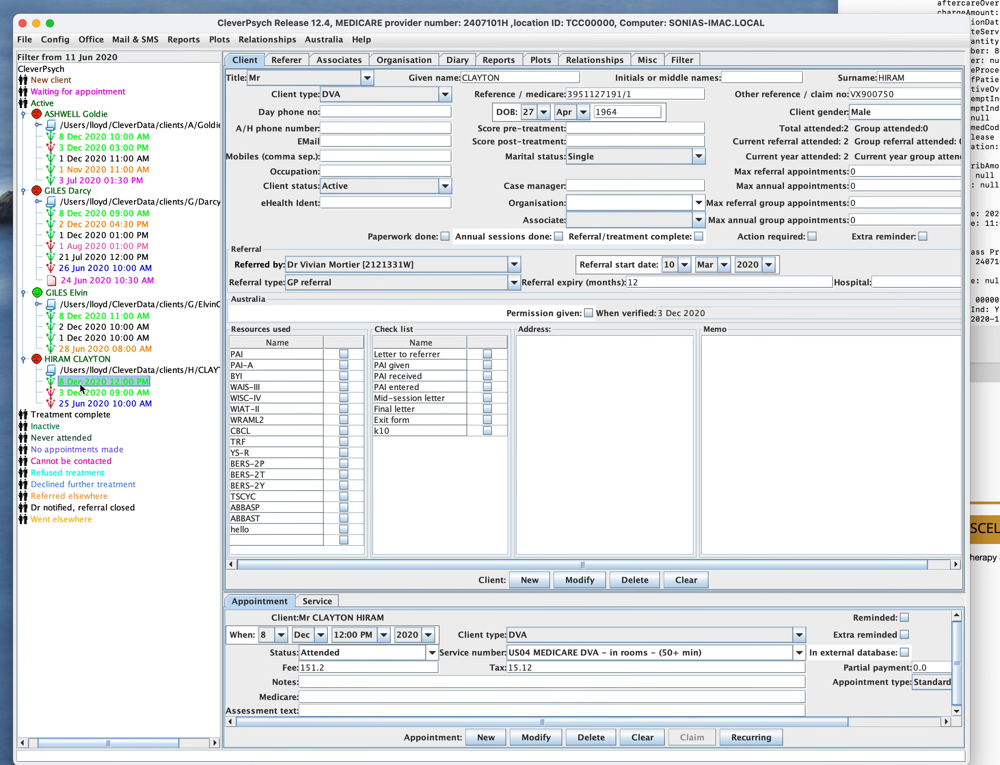
click(83, 394)
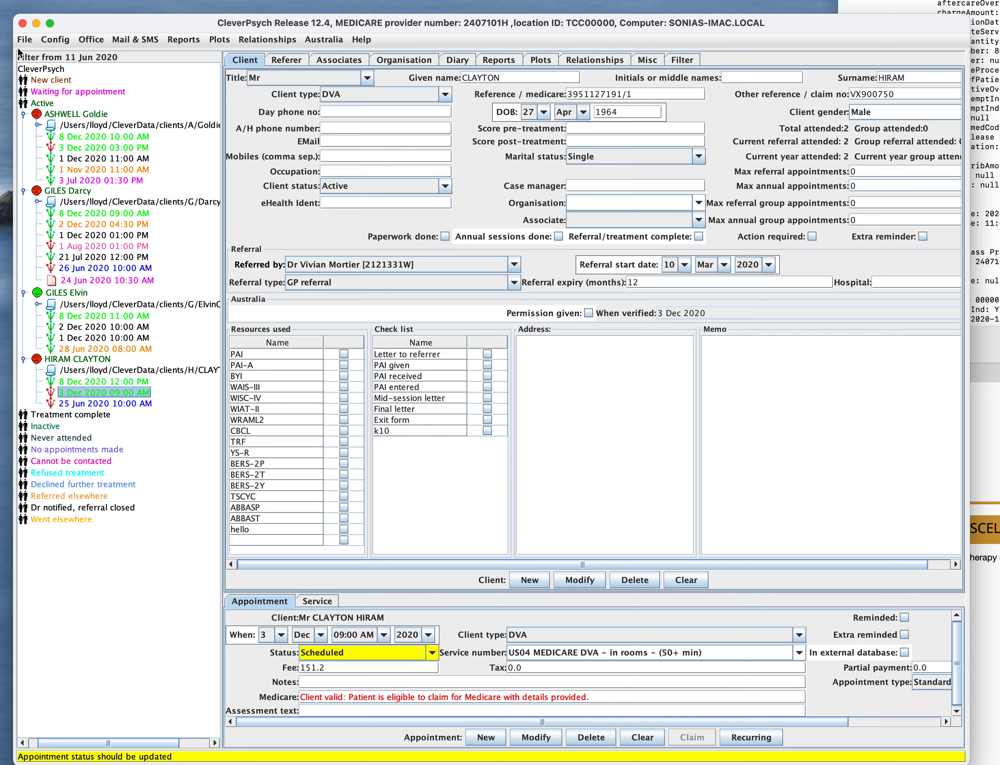
Step: Open the Submit DVA claims via HPOS list for the selected appointment and place its window fully in view
click(25, 40)
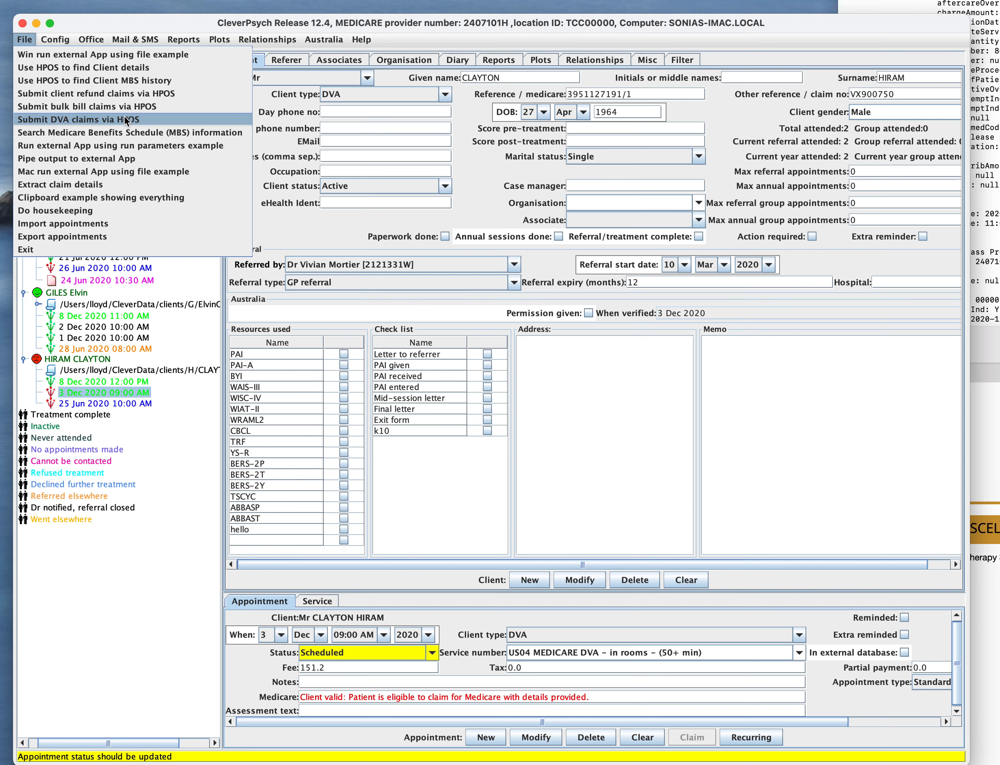
click(116, 120)
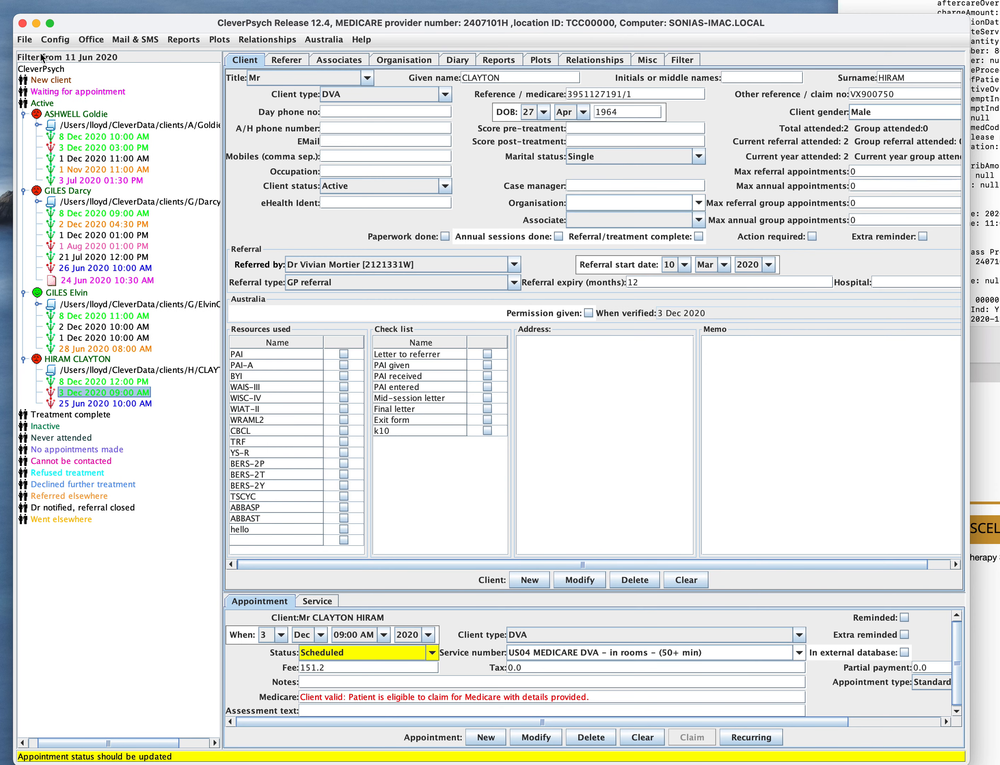
click(24, 39)
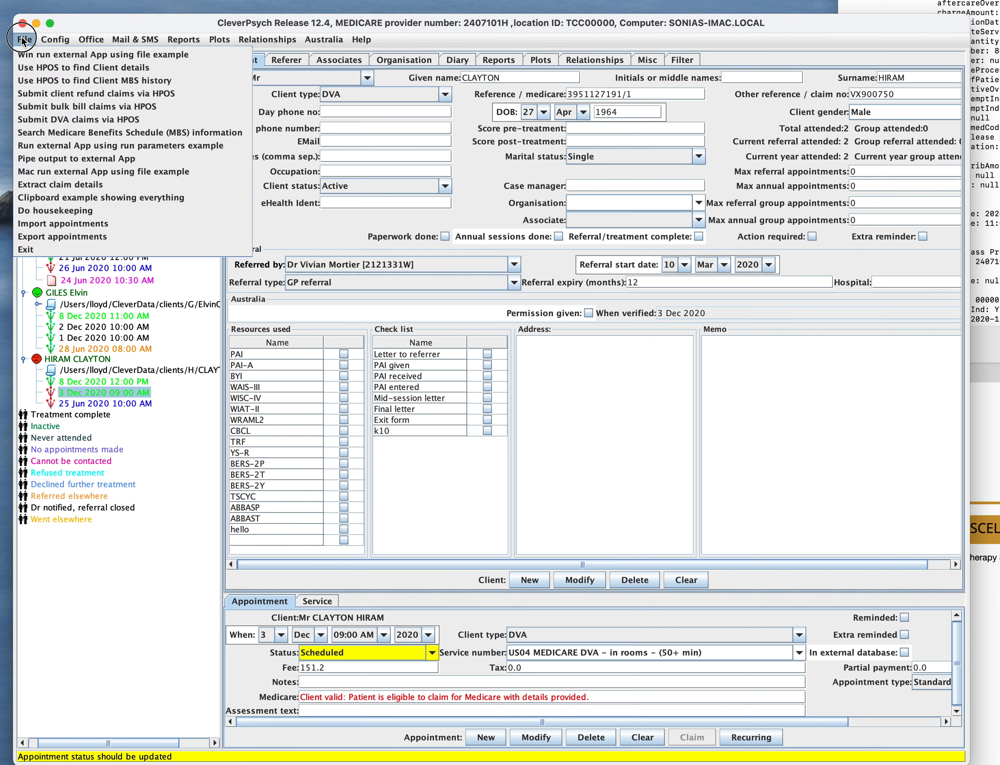
click(47, 119)
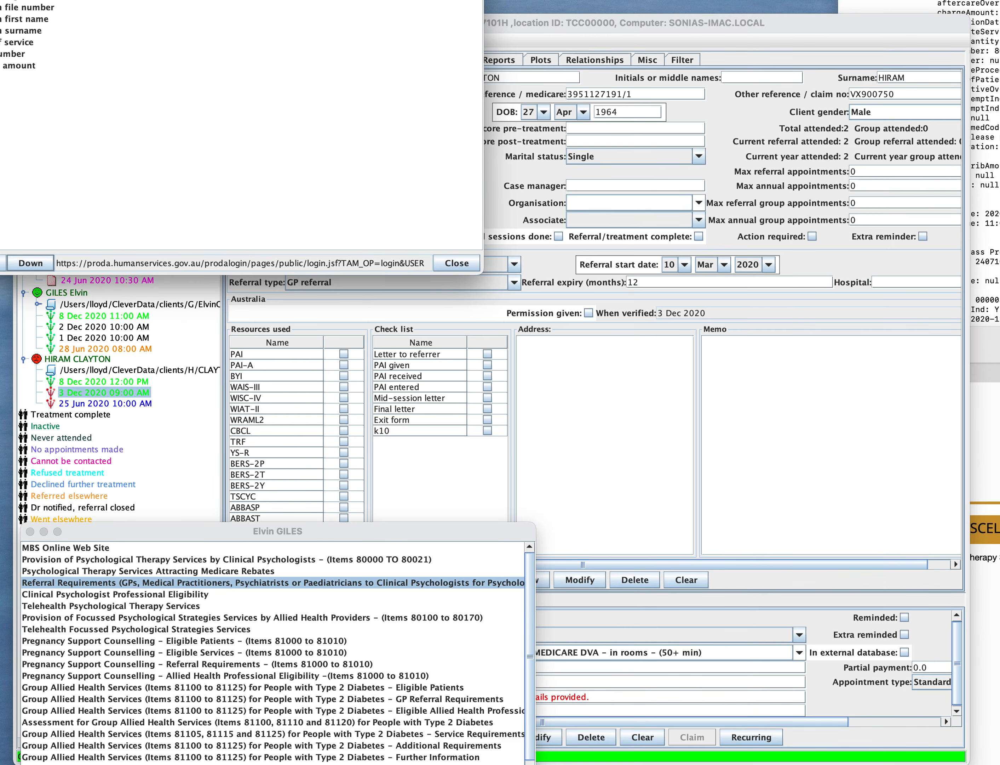
drag(188, 0, 345, 91)
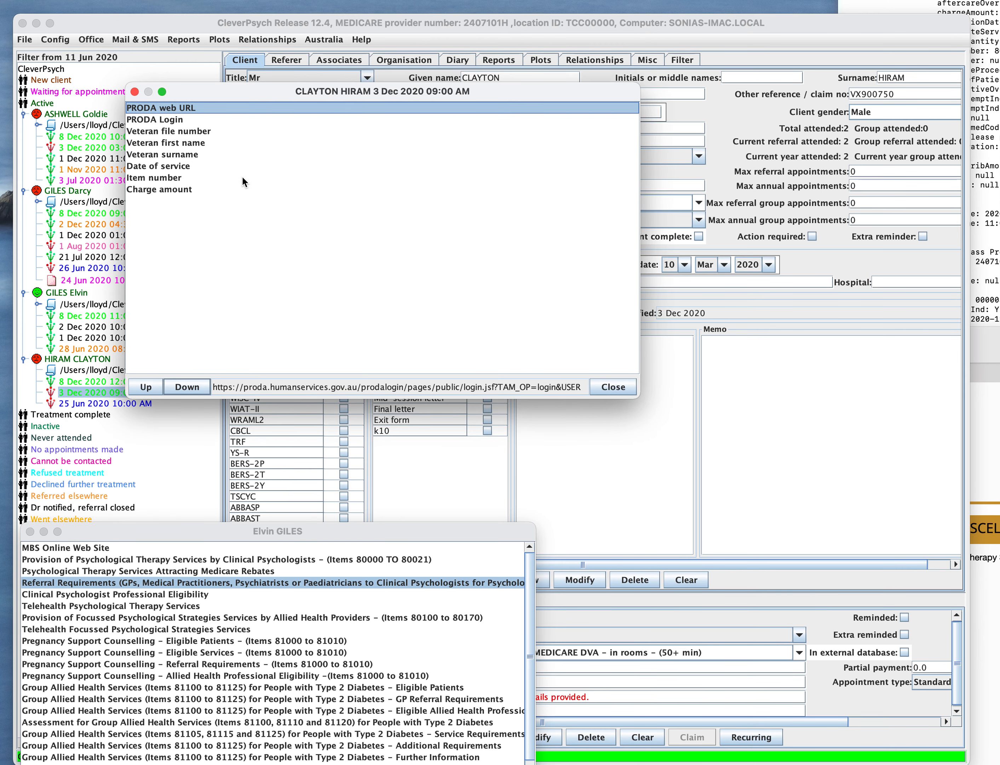
Step: Copy the DVA claim fields one by one from veteran file number to charge amount, then close the list and return to the main window
click(167, 134)
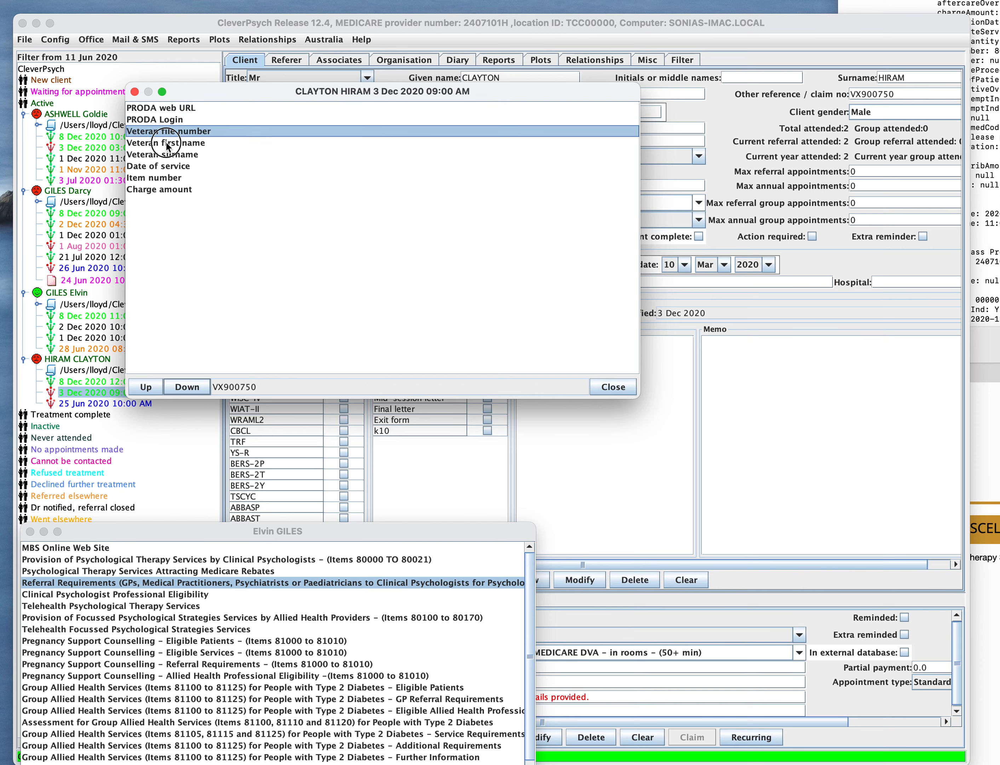
click(167, 144)
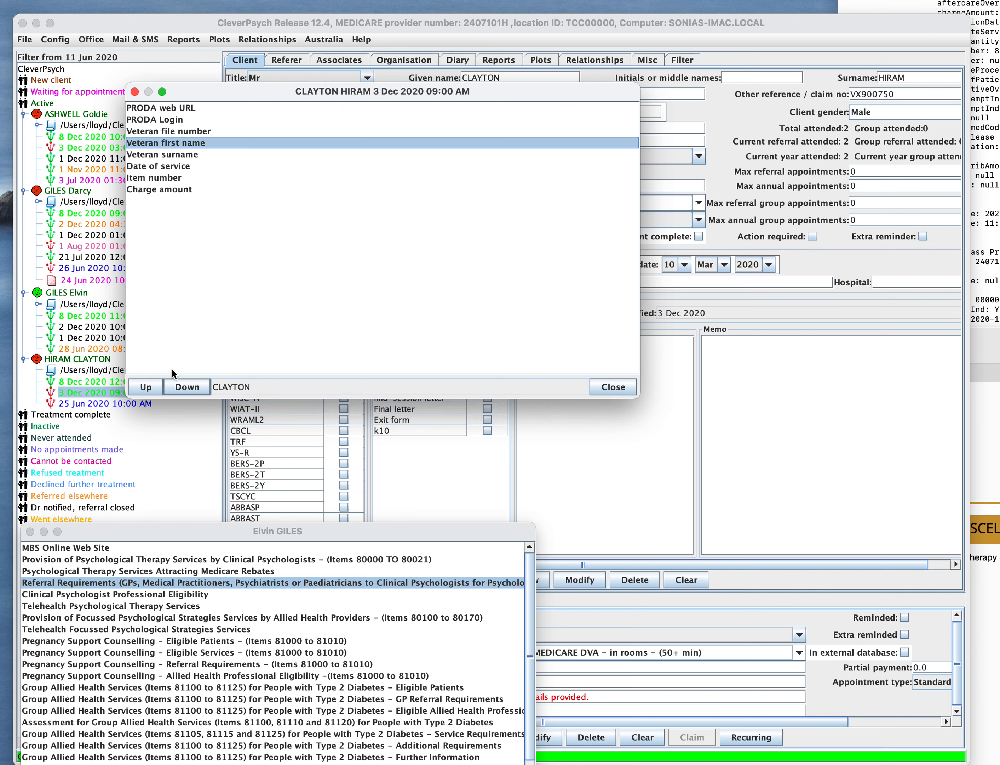
click(172, 388)
click(173, 388)
click(175, 388)
click(177, 388)
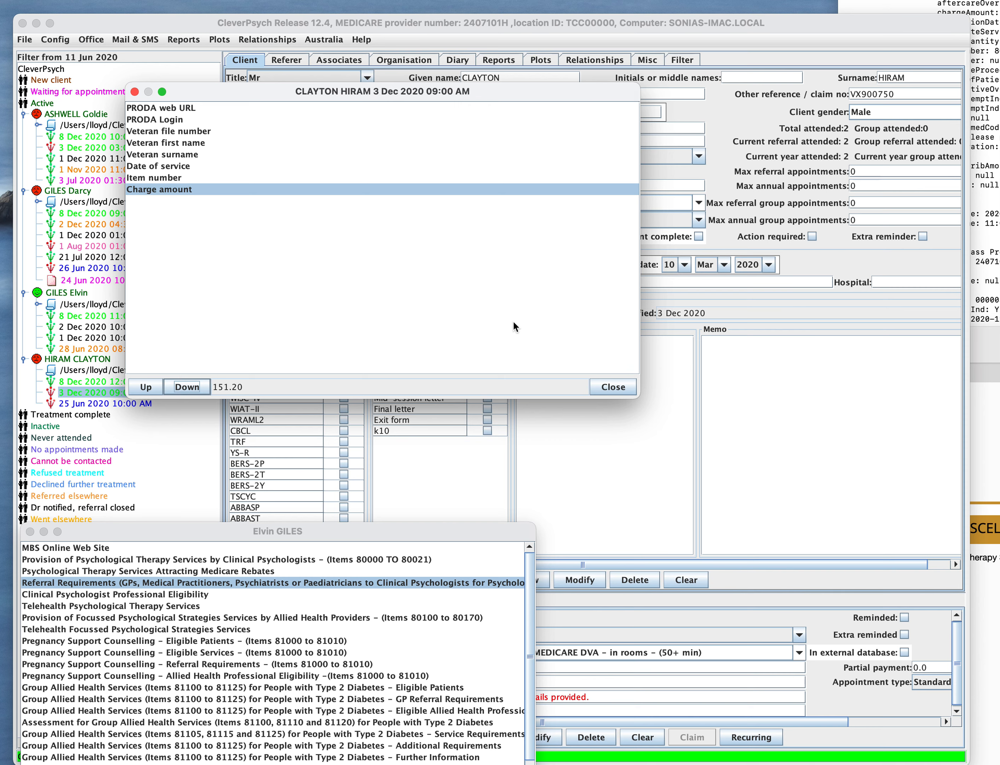
click(621, 387)
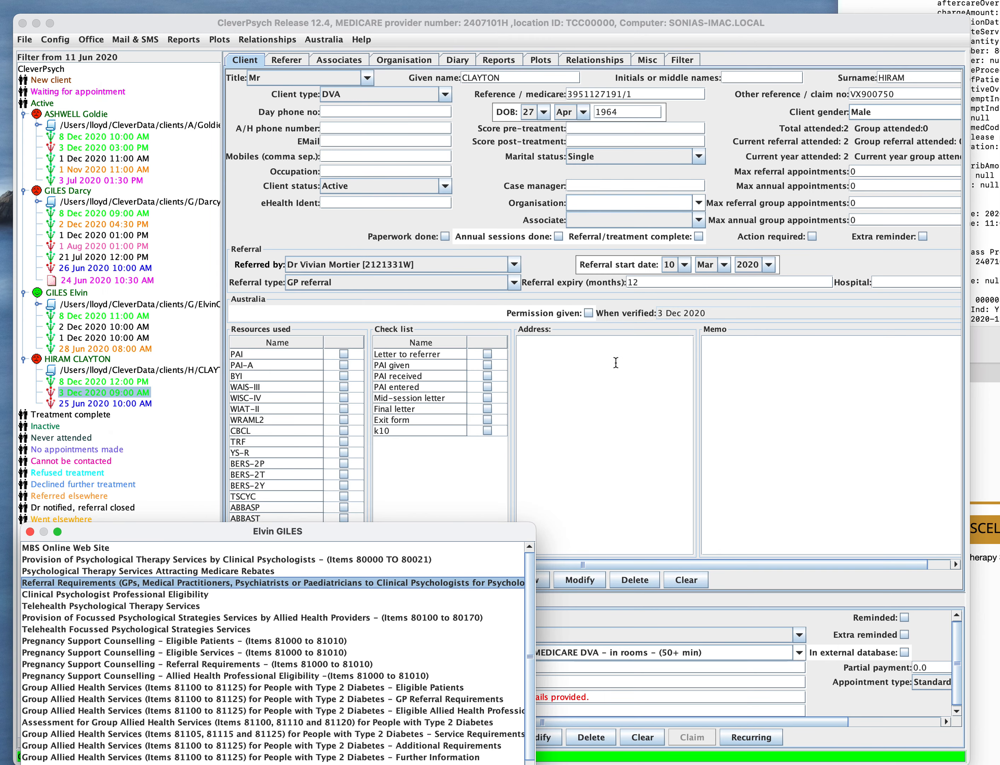
click(206, 22)
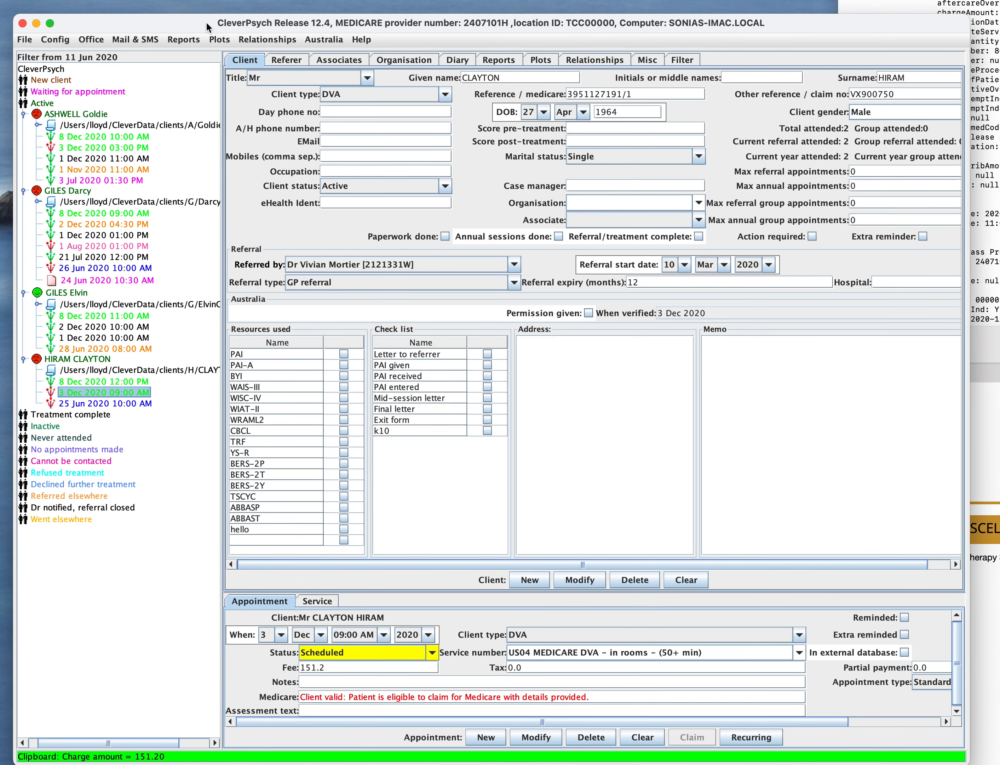
mouse_move(206, 22)
mouse_down()
mouse_move(214, 21)
mouse_move(206, 22)
mouse_up()
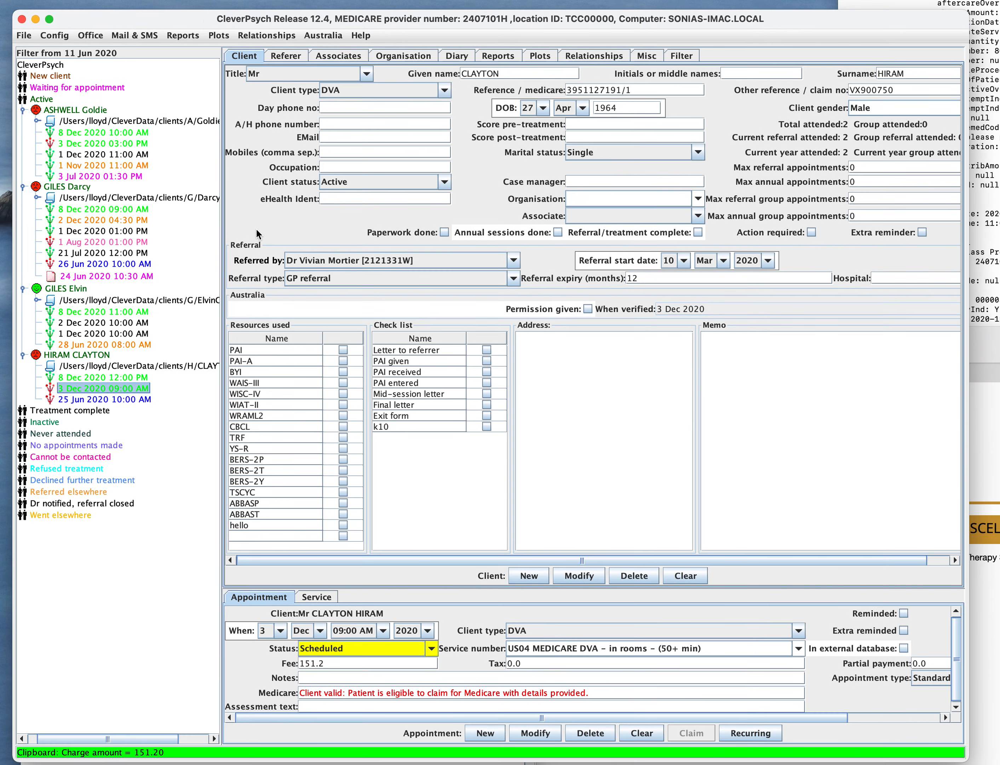